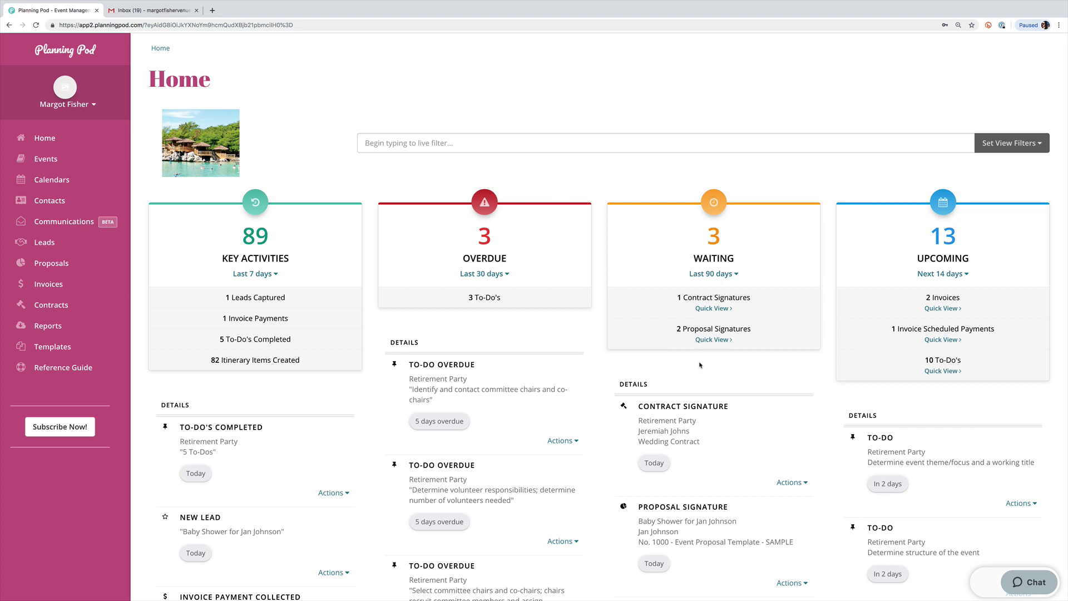
Glance at an overdue to-do's actions, then open the Events overview listing both events.
scroll(700, 365, down, 3)
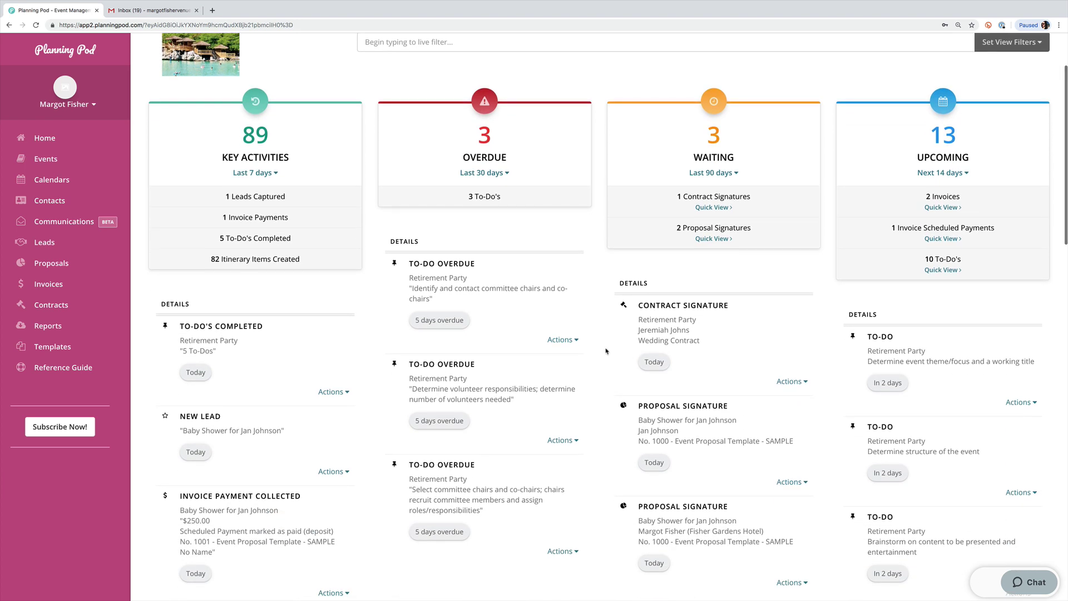
click(559, 339)
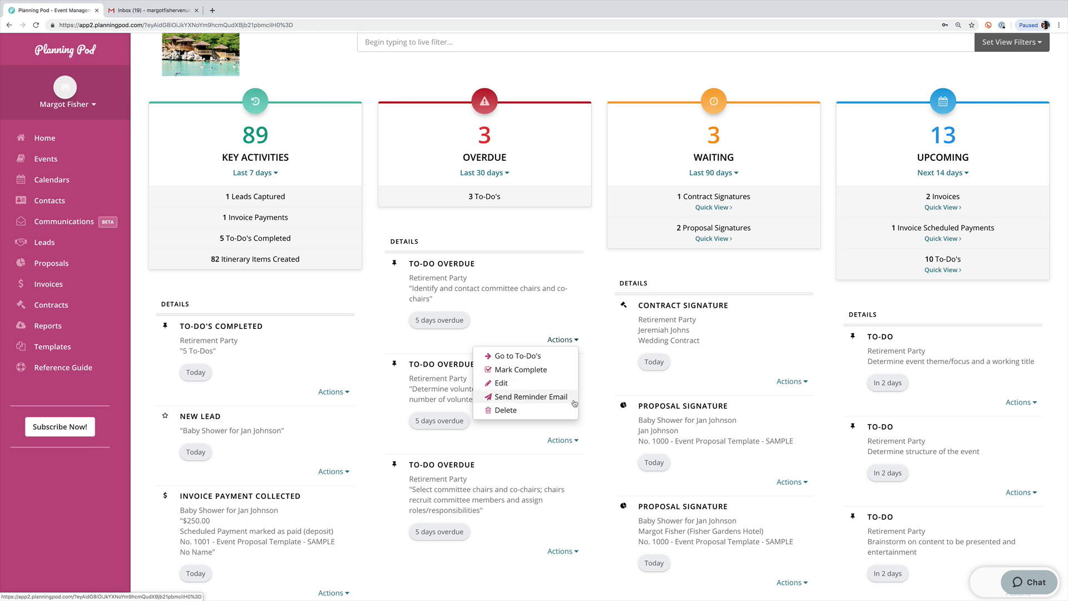
click(617, 378)
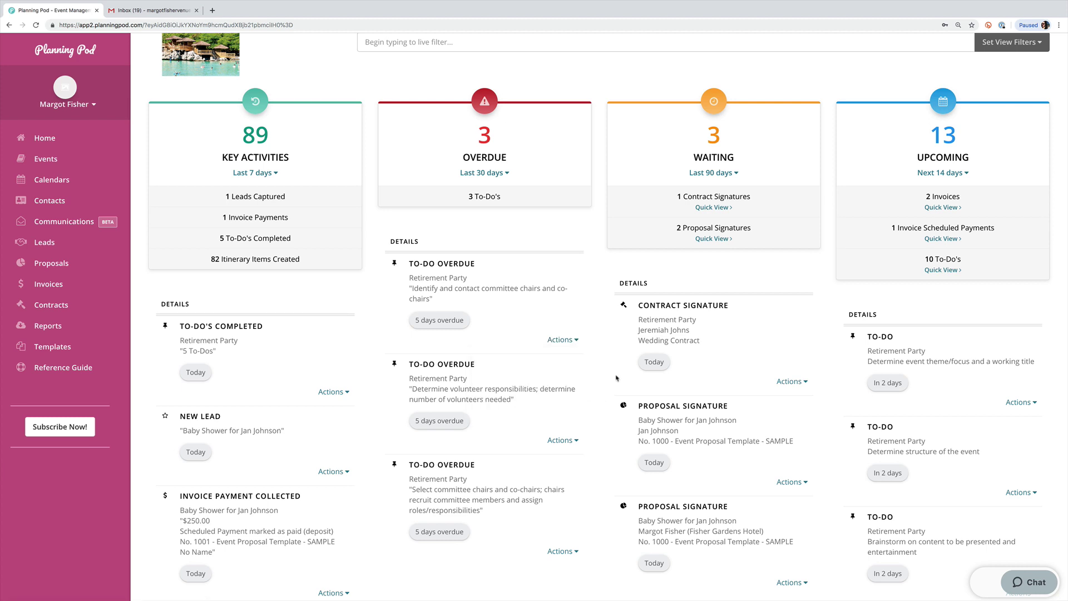
scroll(616, 378, up, 3)
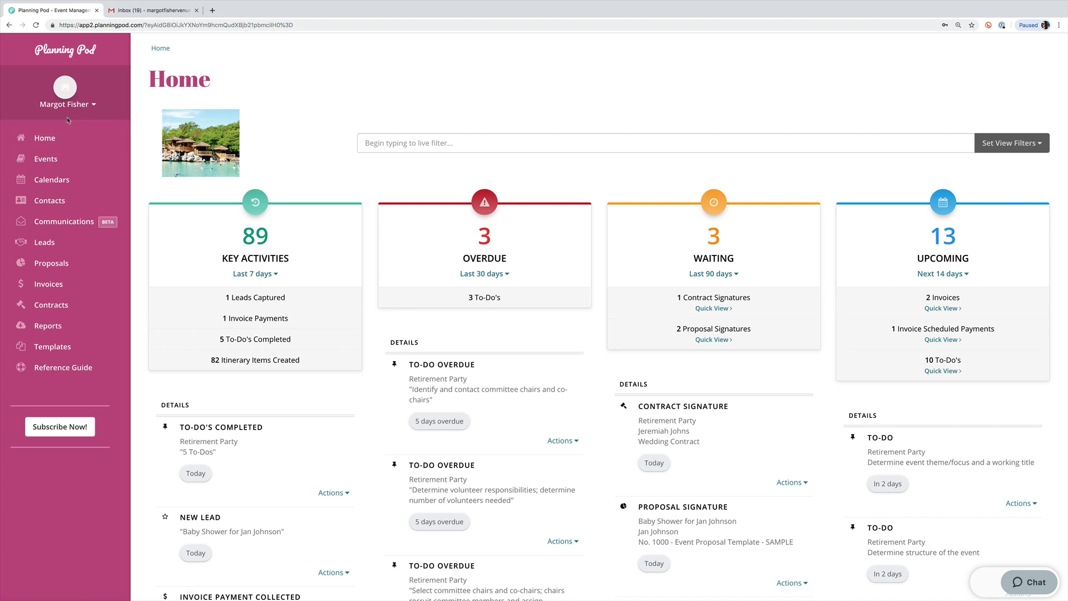
click(53, 161)
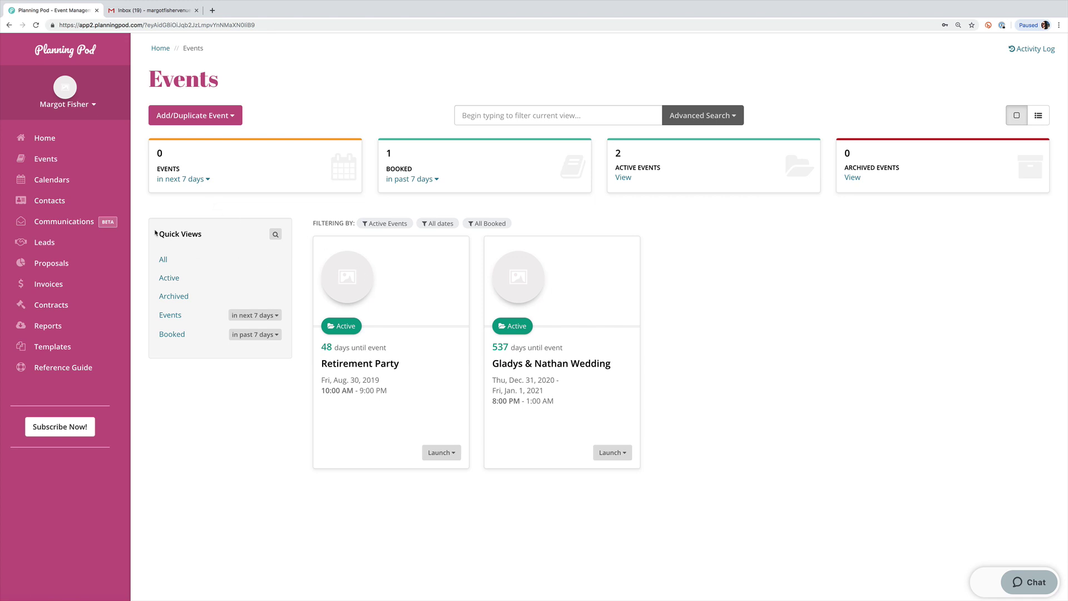
Show the July 2019 calendar by venue and bring up its Import/Export options.
click(51, 179)
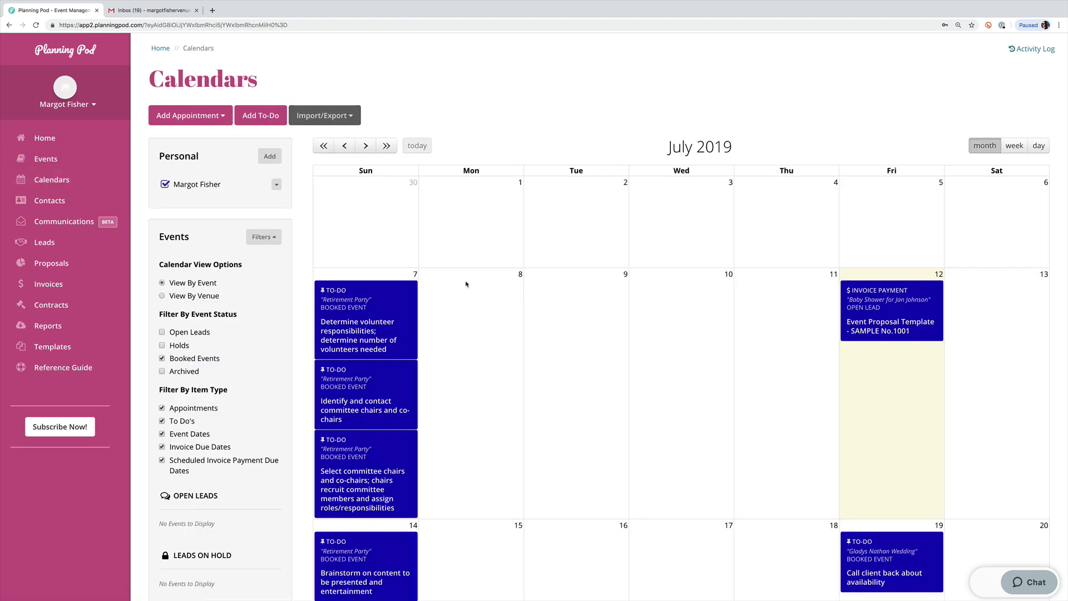
scroll(466, 284, down, 2)
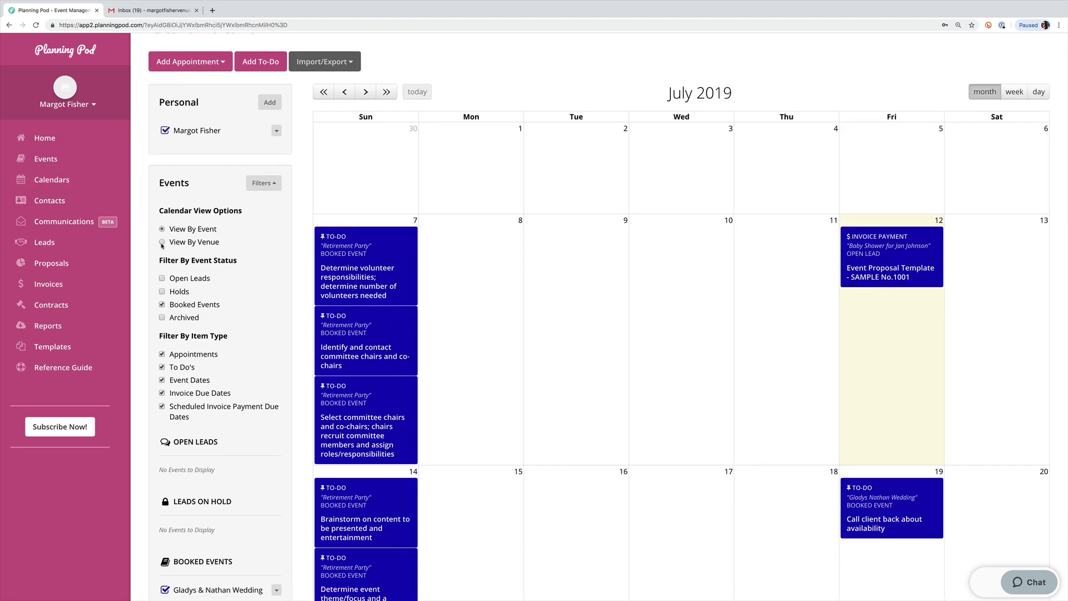
click(162, 243)
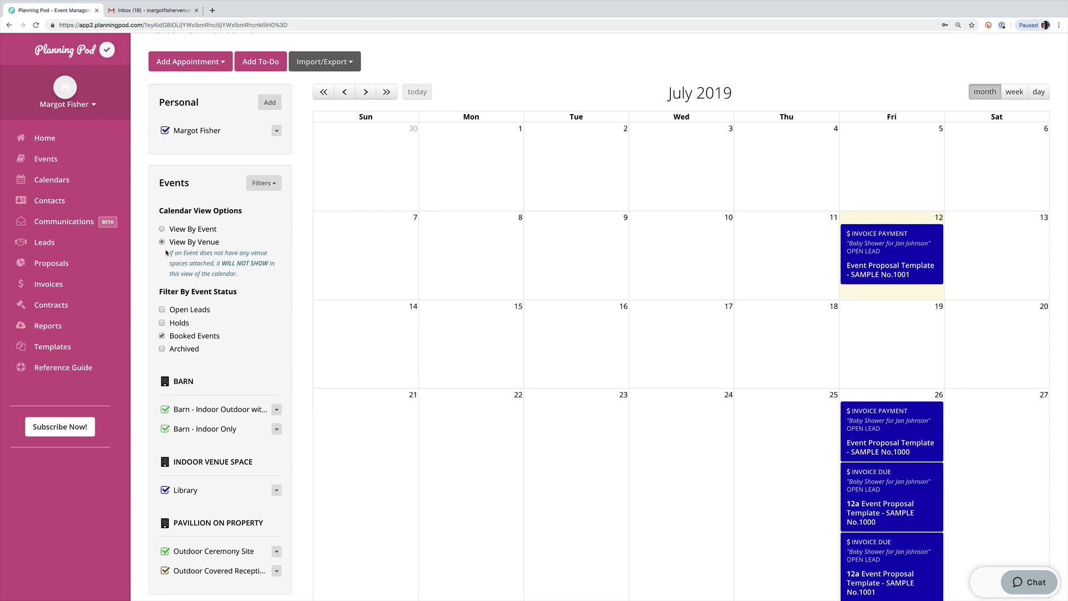
scroll(184, 287, down, 1)
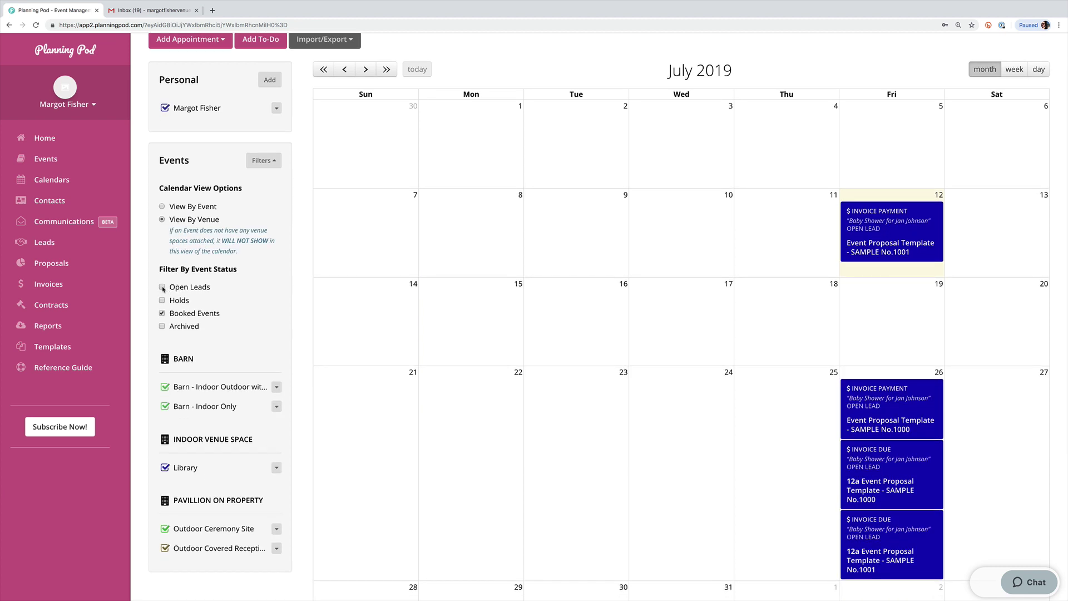
scroll(245, 338, down, 3)
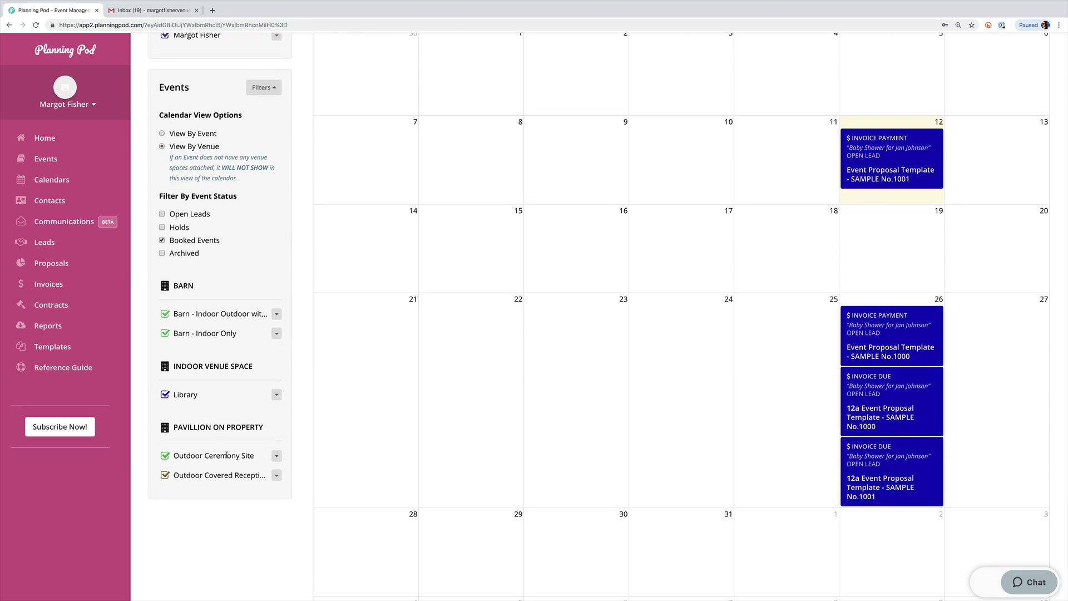
scroll(240, 333, up, 6)
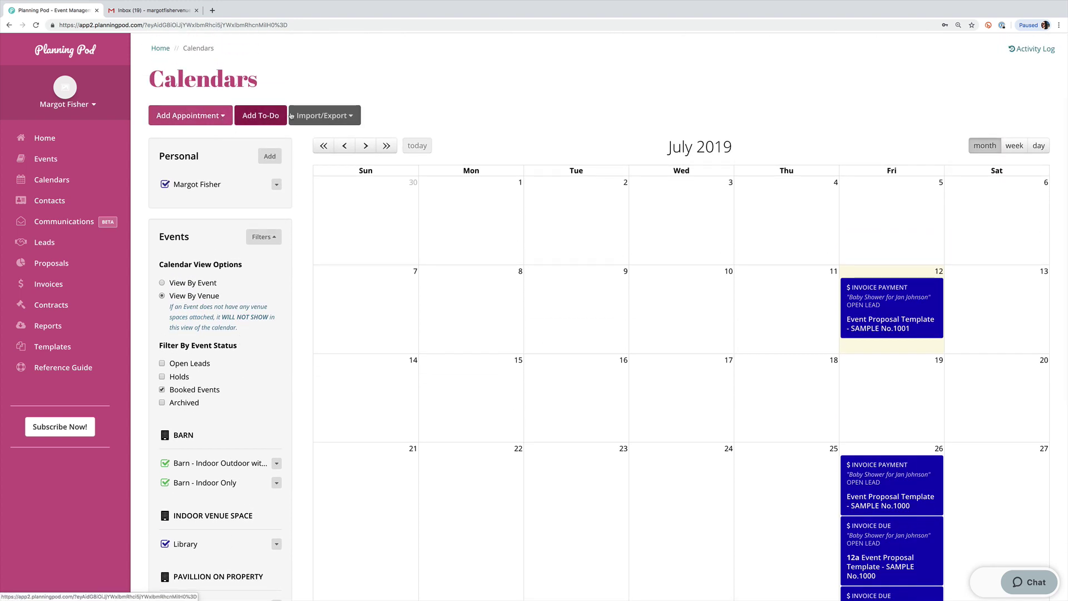
click(351, 120)
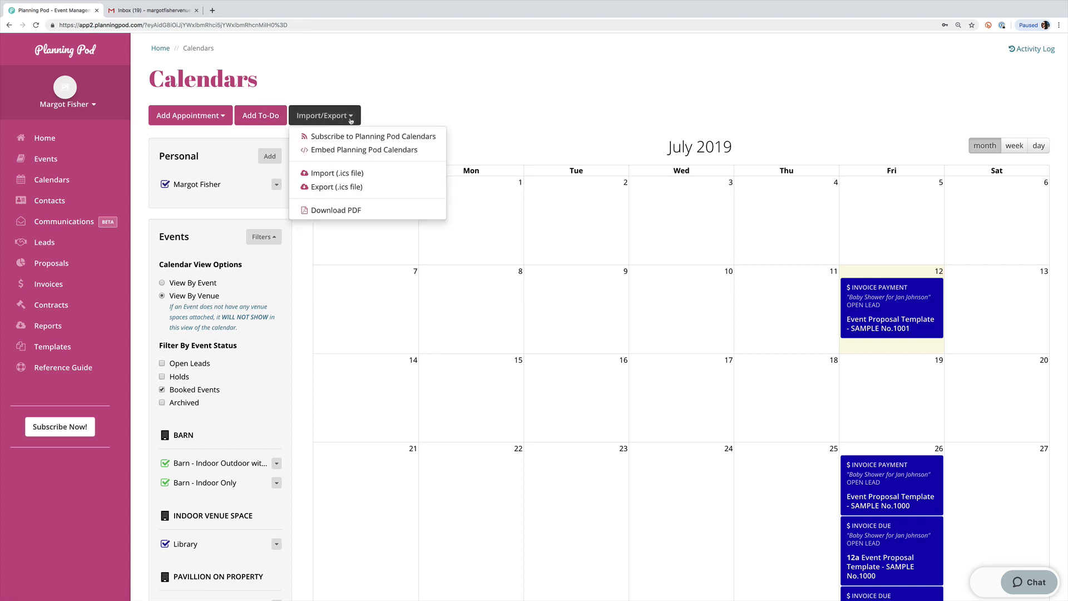
Open Embed Planning Pod Calendars and view the availability calendar's embed code.
click(353, 153)
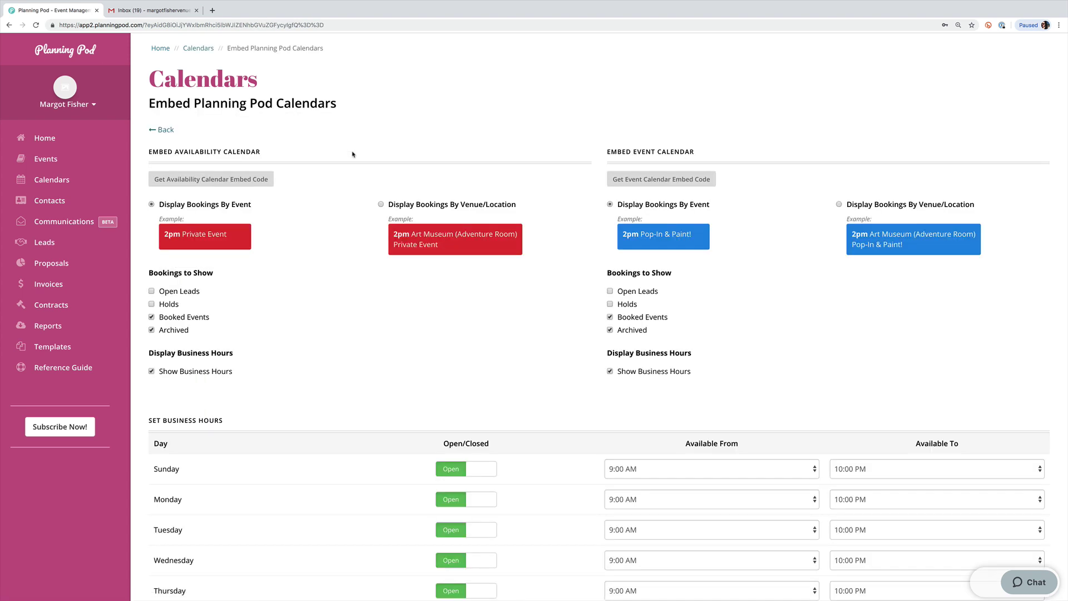
scroll(580, 257, down, 1)
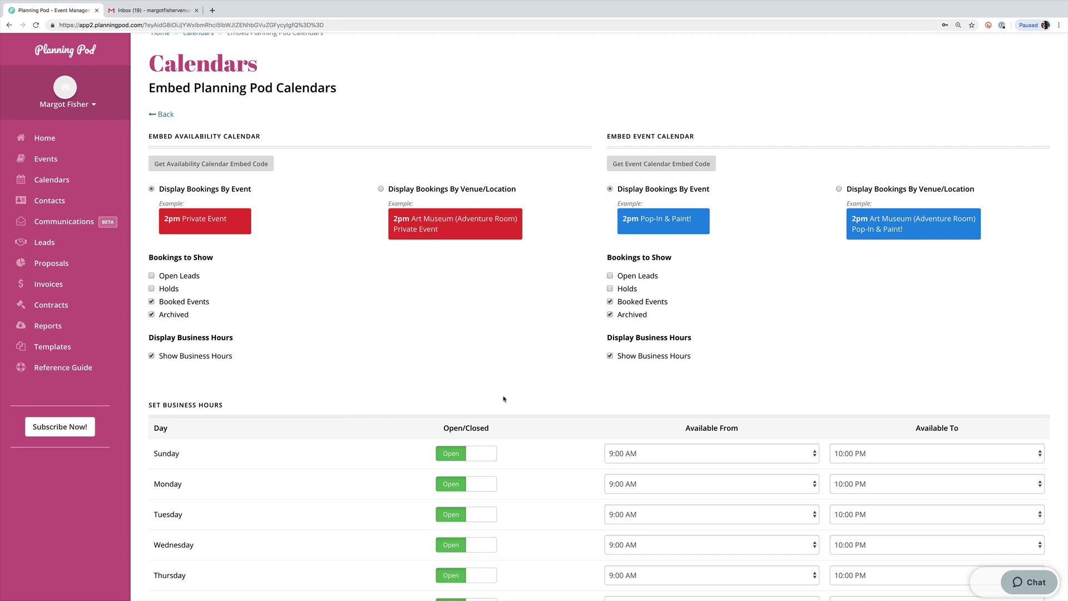
scroll(926, 388, down, 1)
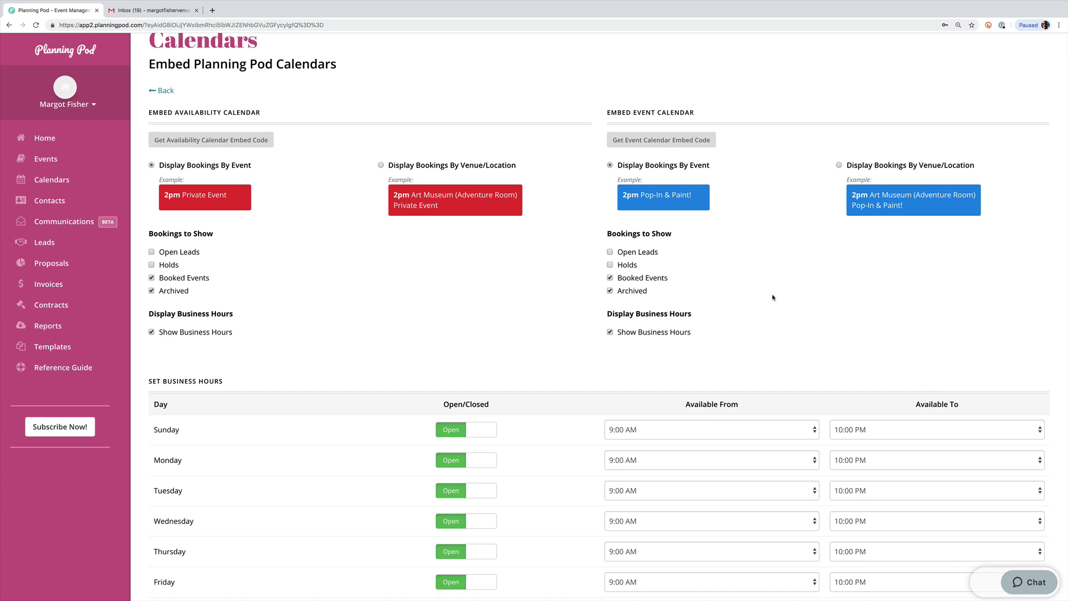
scroll(773, 298, down, 4)
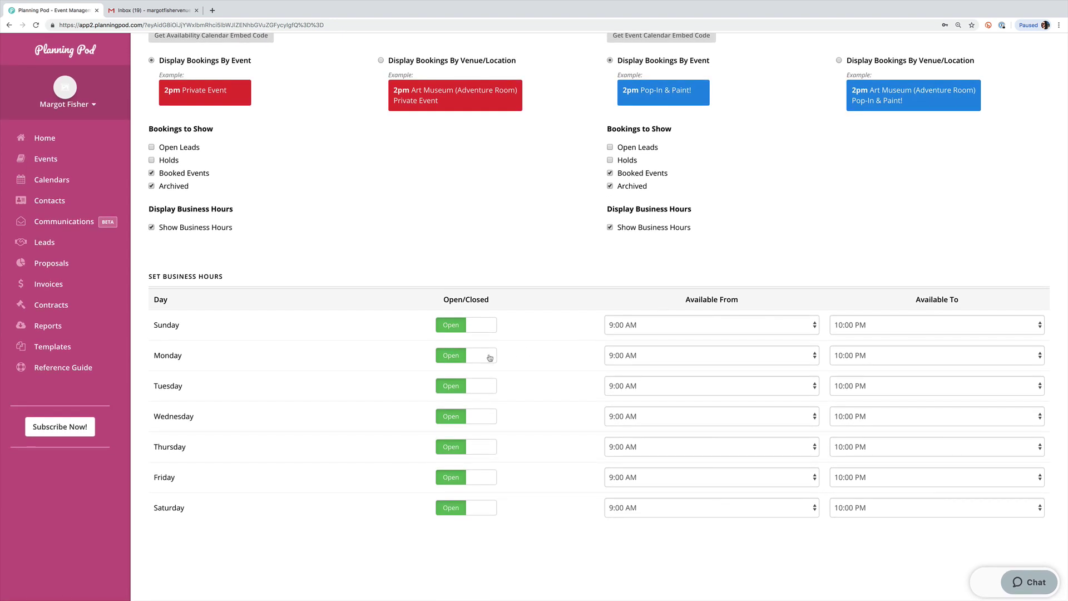
scroll(604, 238, up, 5)
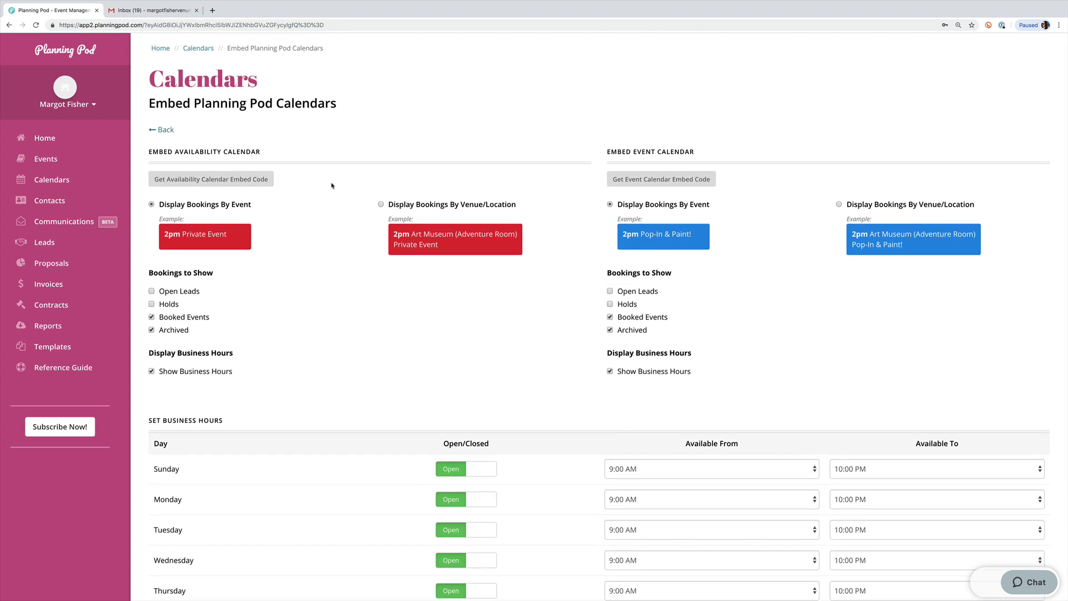
click(259, 185)
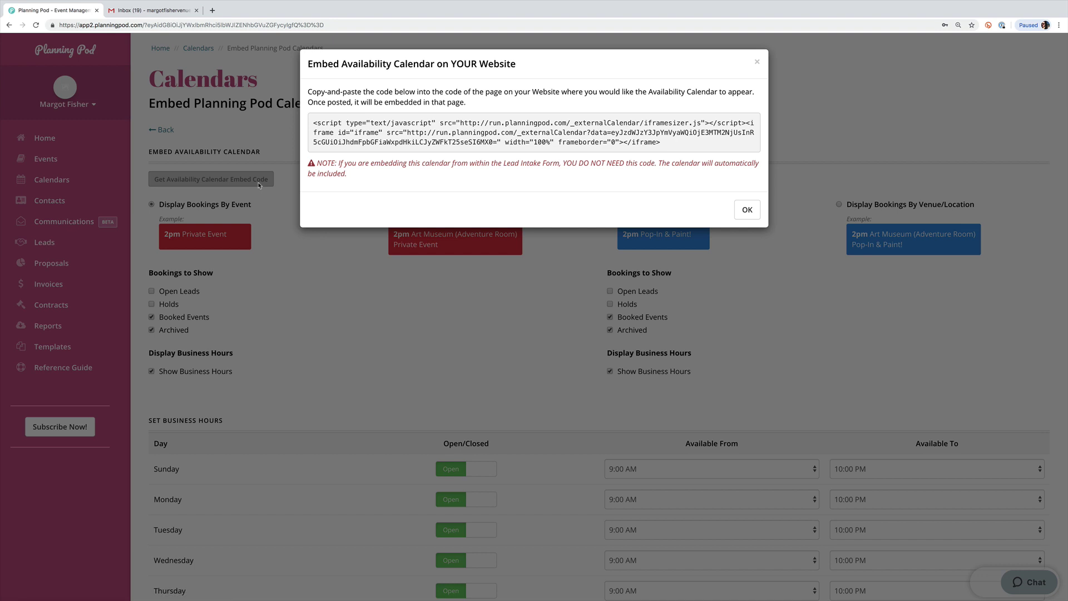
click(747, 210)
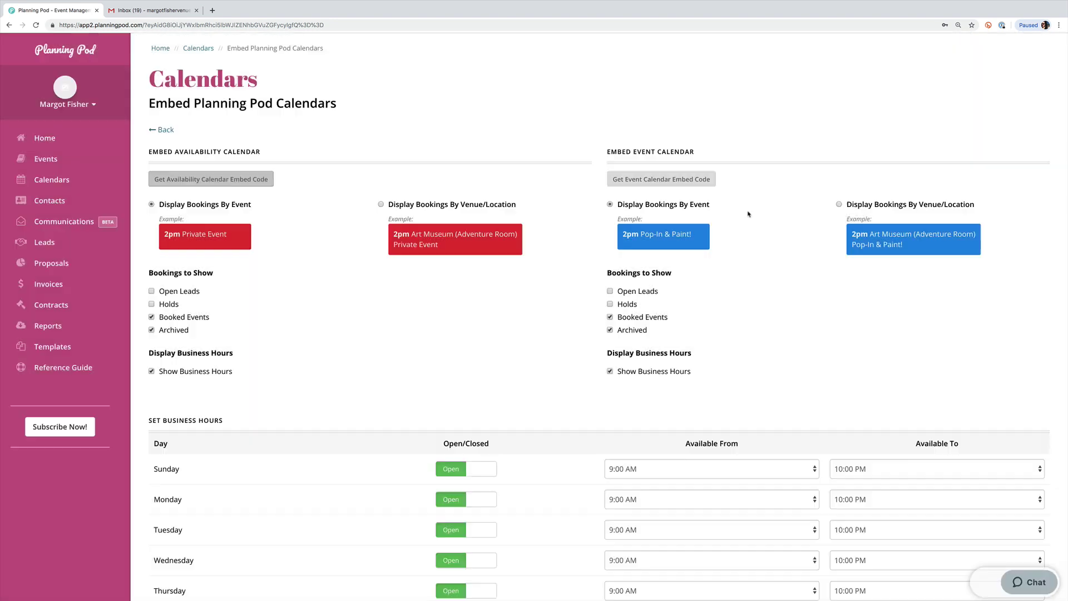
Open Communications and look over the email setup options.
click(69, 223)
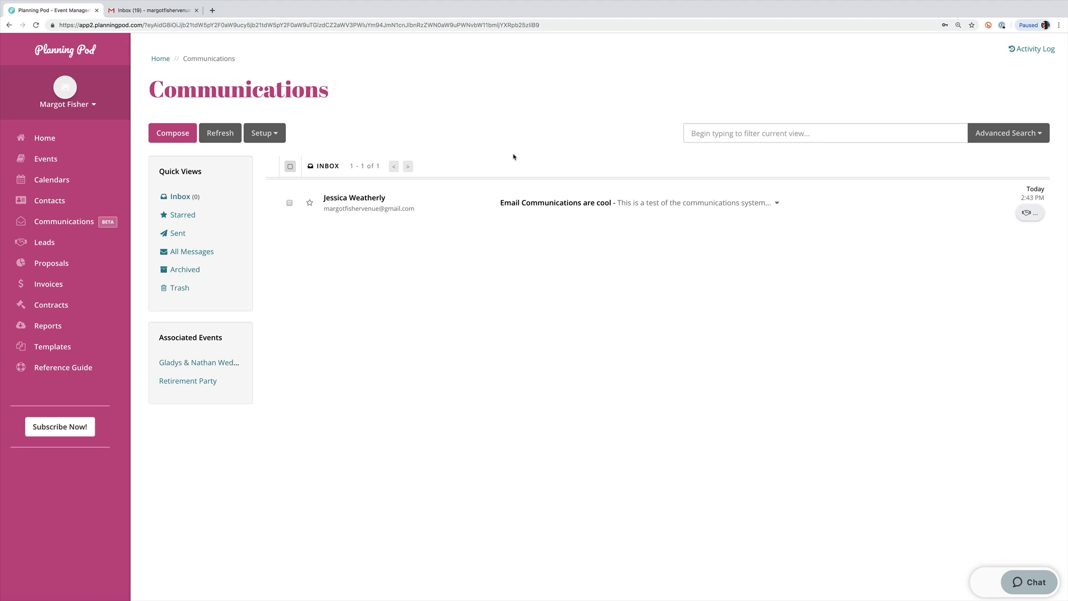
click(275, 134)
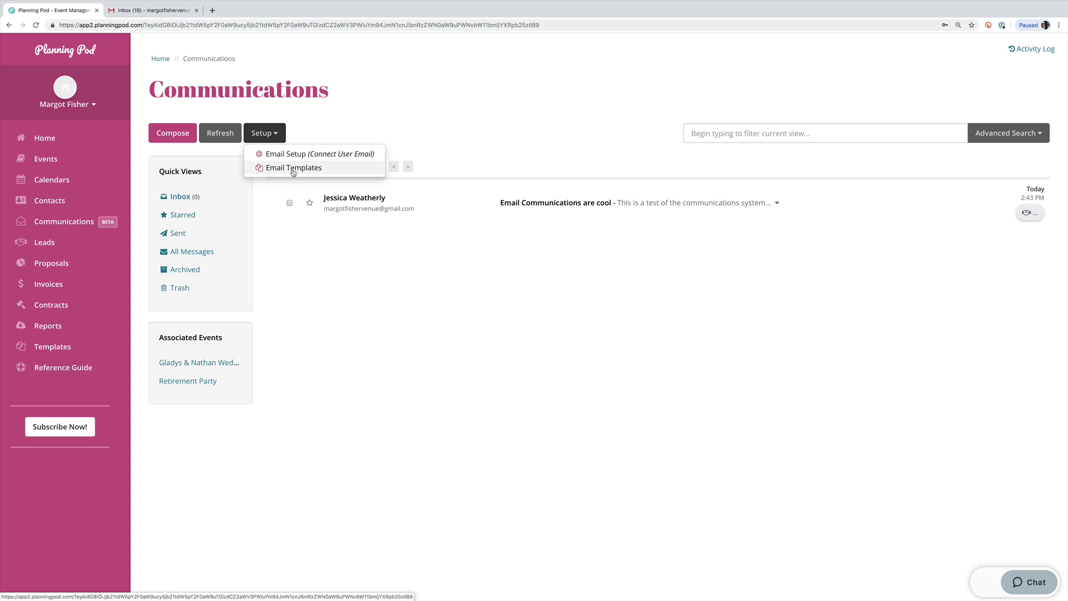
click(270, 307)
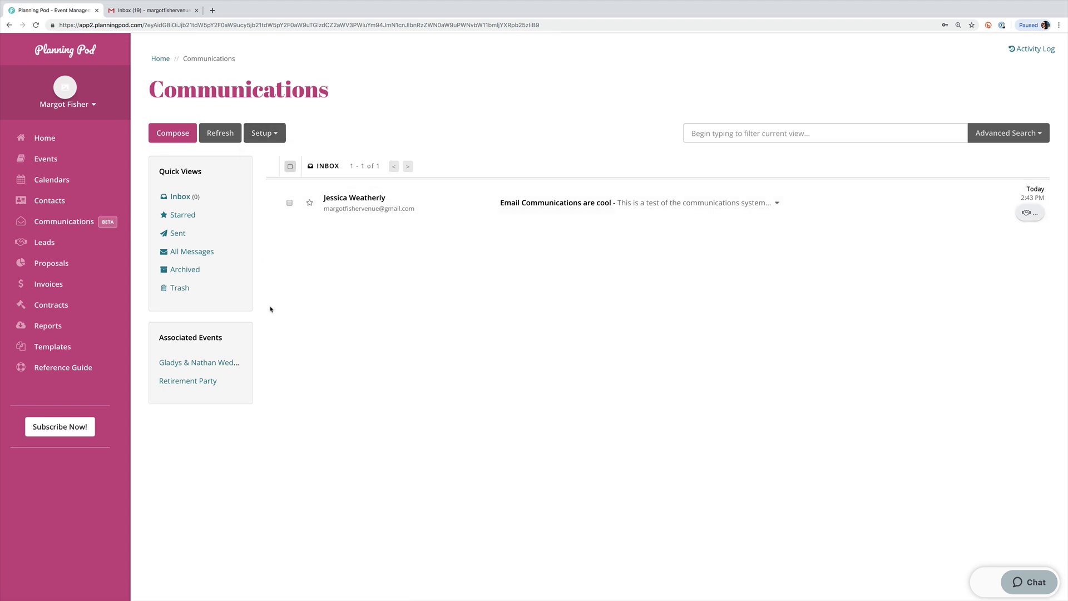
Read the sent 'Your inquiry has been received' email, then open the Leads overview.
click(179, 233)
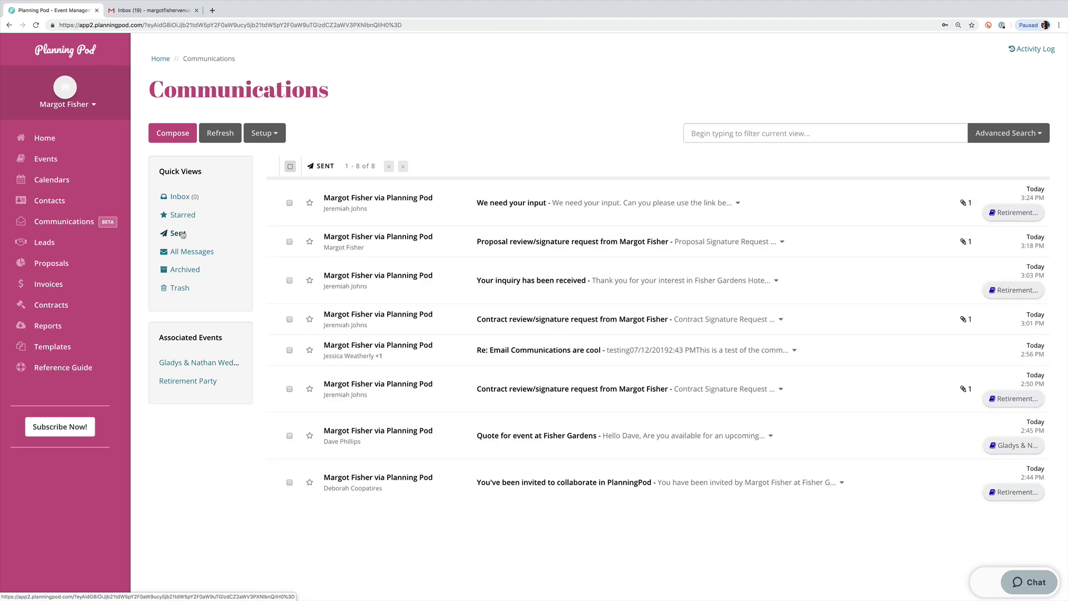
click(455, 293)
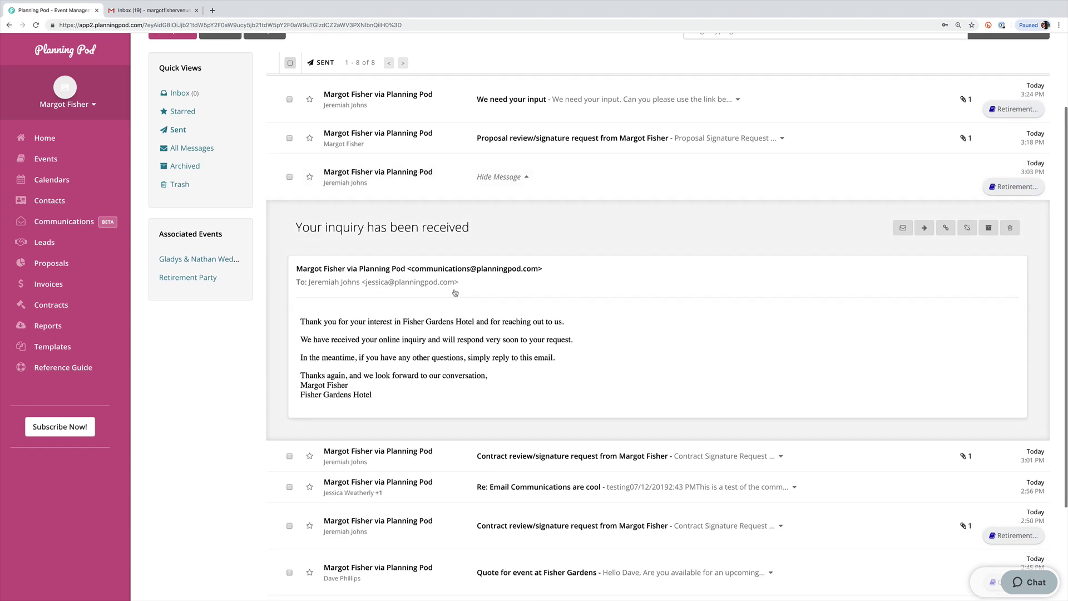
scroll(521, 242, up, 2)
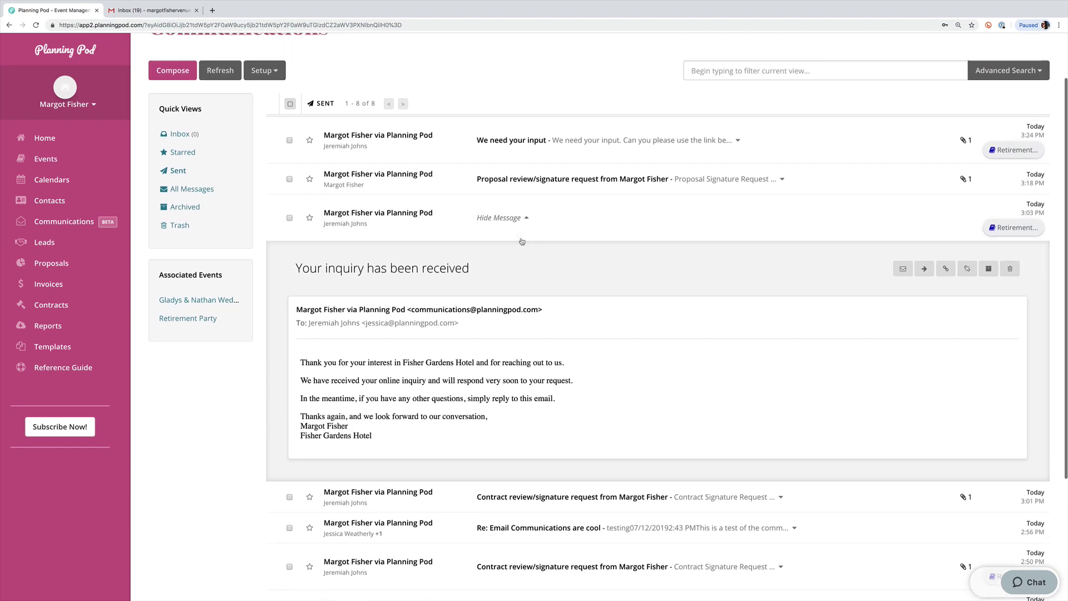
click(945, 272)
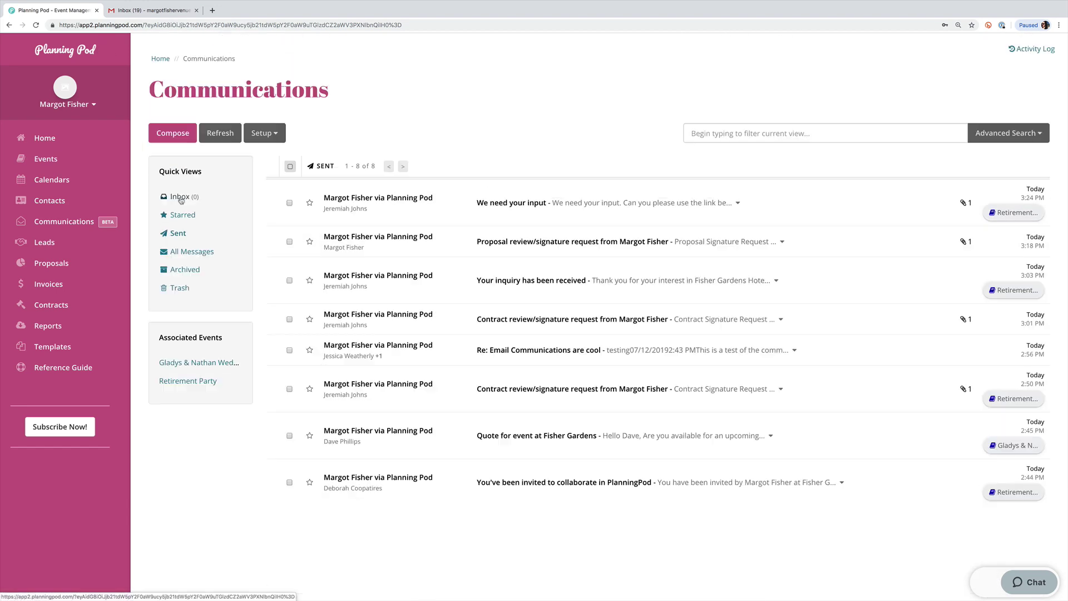
click(61, 249)
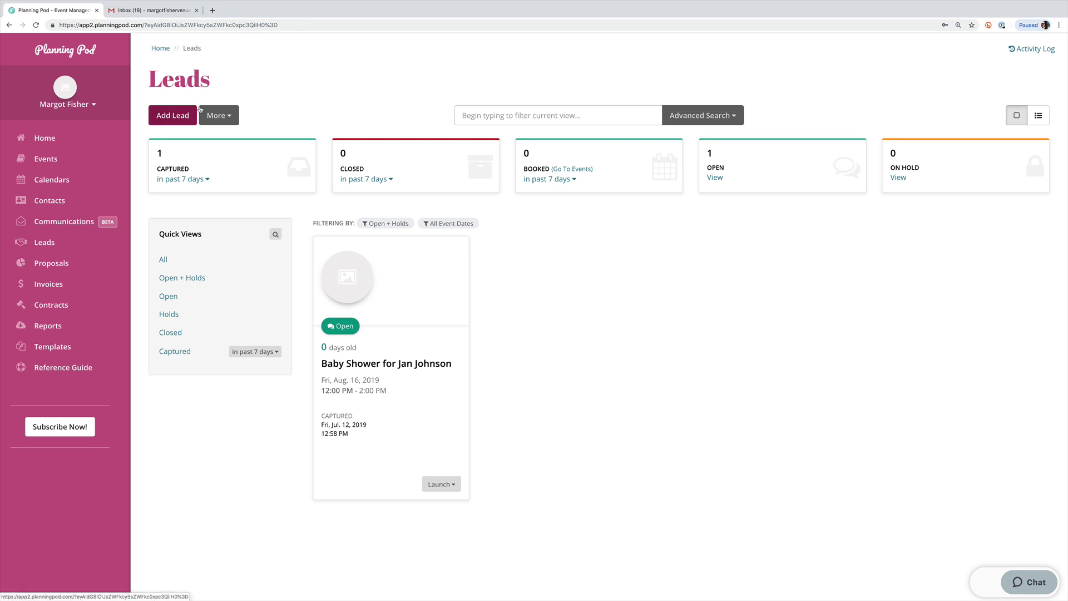
Open the lead capture form setup and review its settings.
click(223, 119)
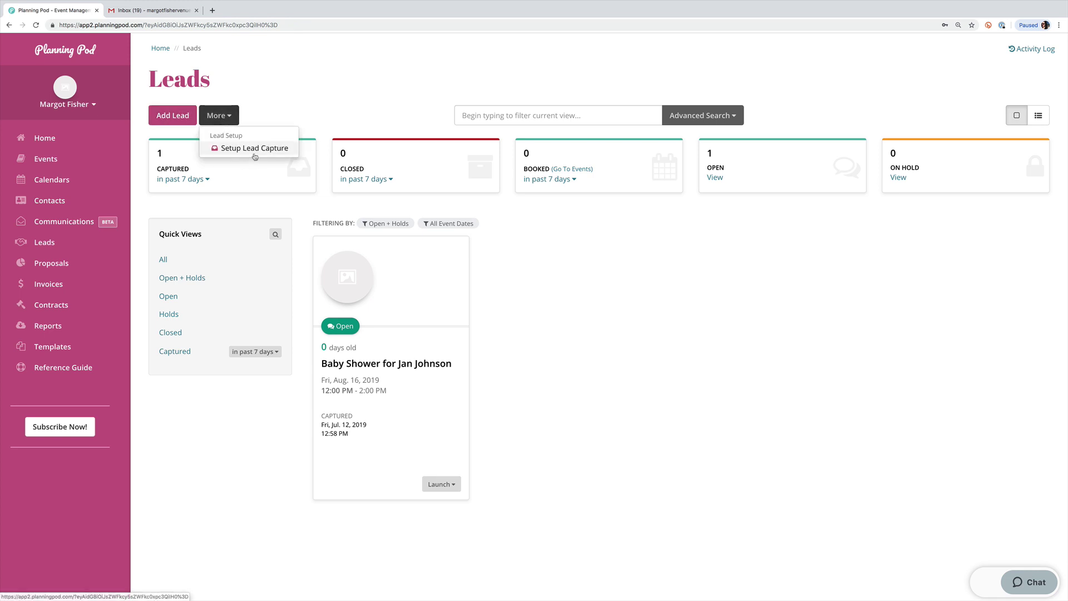
click(254, 149)
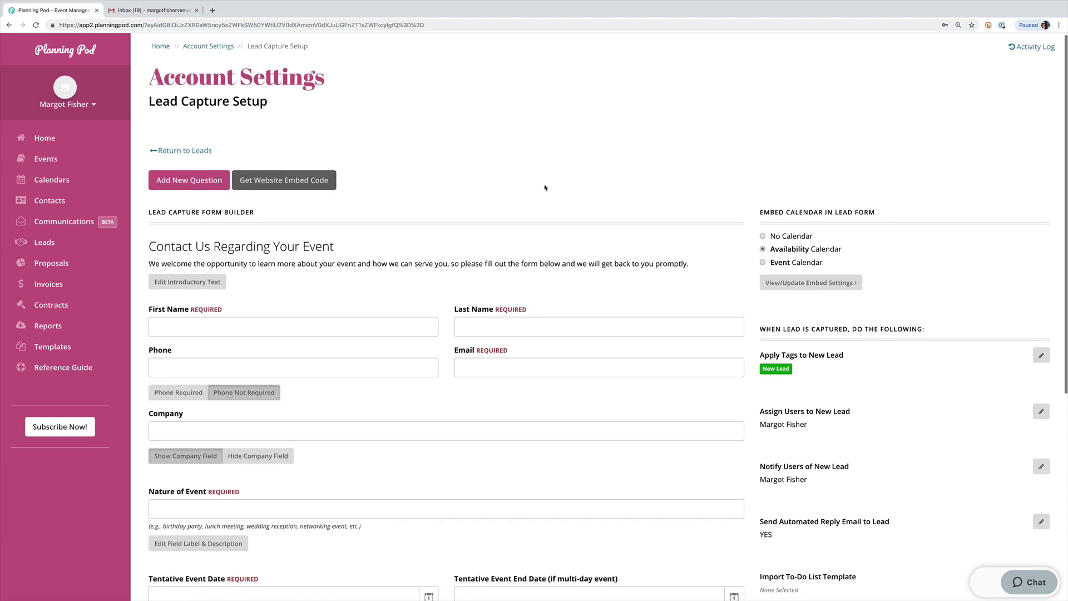
scroll(545, 187, down, 2)
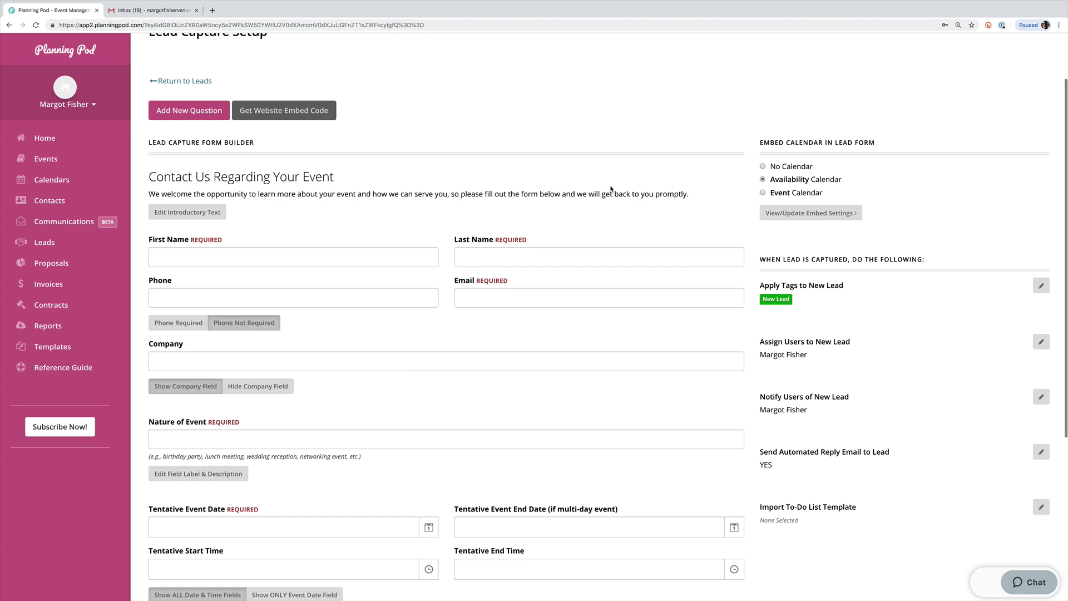
scroll(723, 204, down, 1)
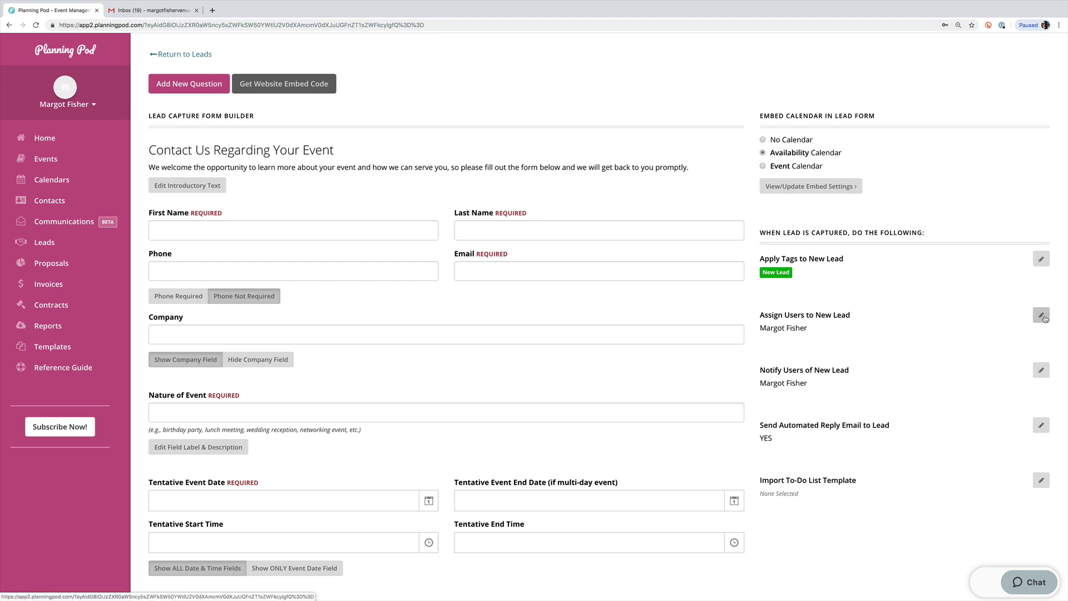
click(1041, 371)
Show and select the form's website embed code, then return to the Leads list.
click(332, 180)
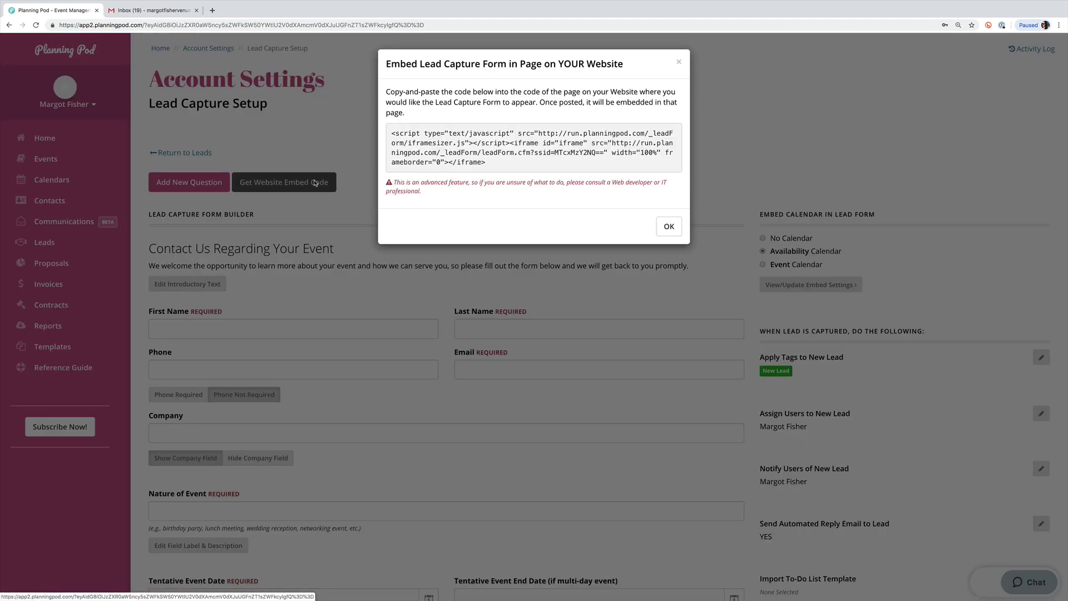
drag(489, 163, 388, 133)
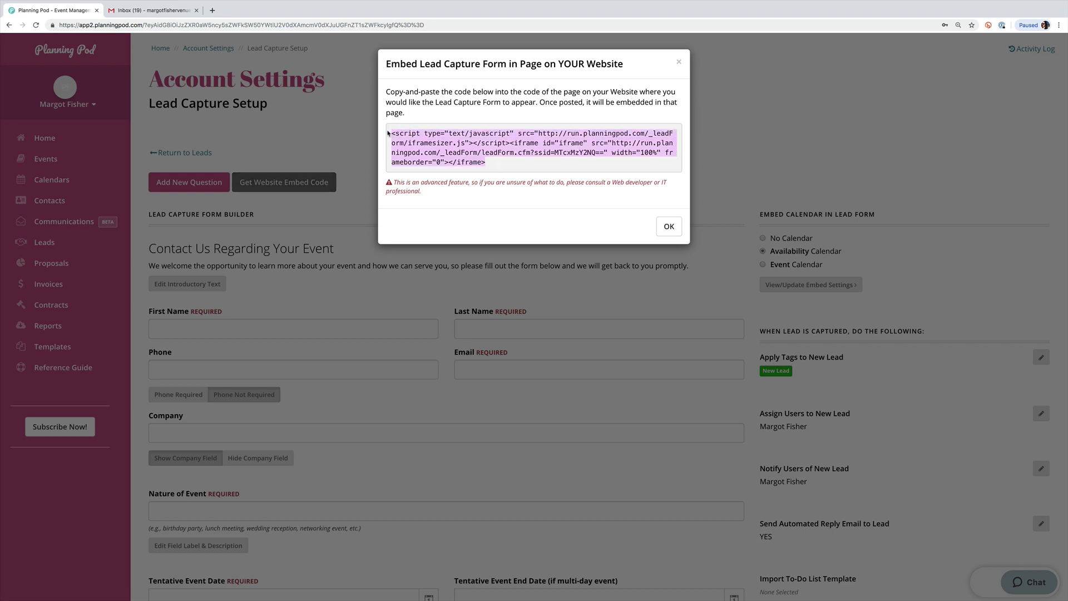
click(669, 227)
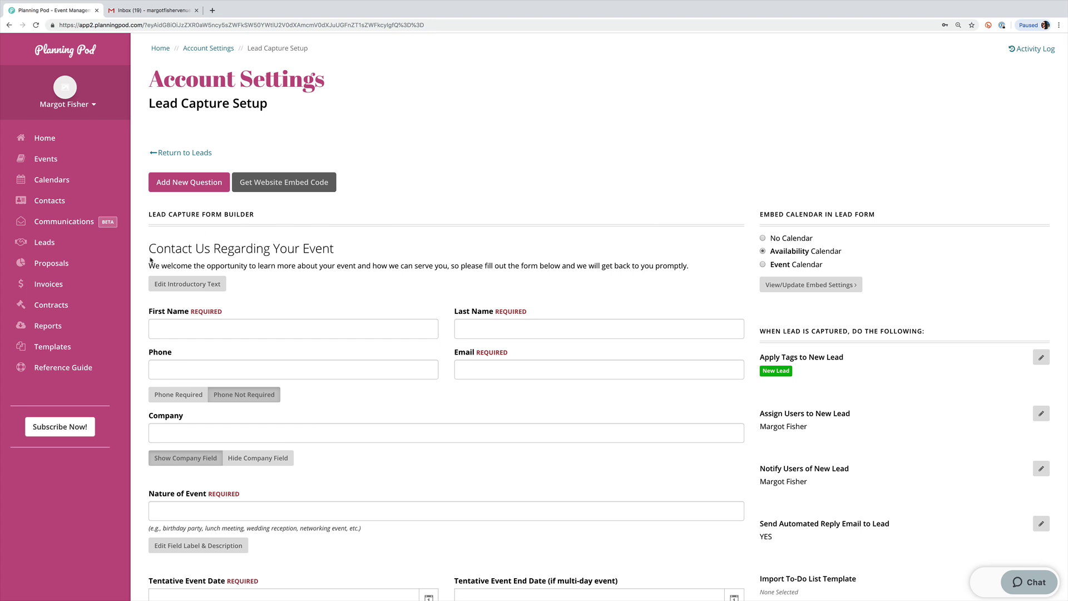
click(44, 242)
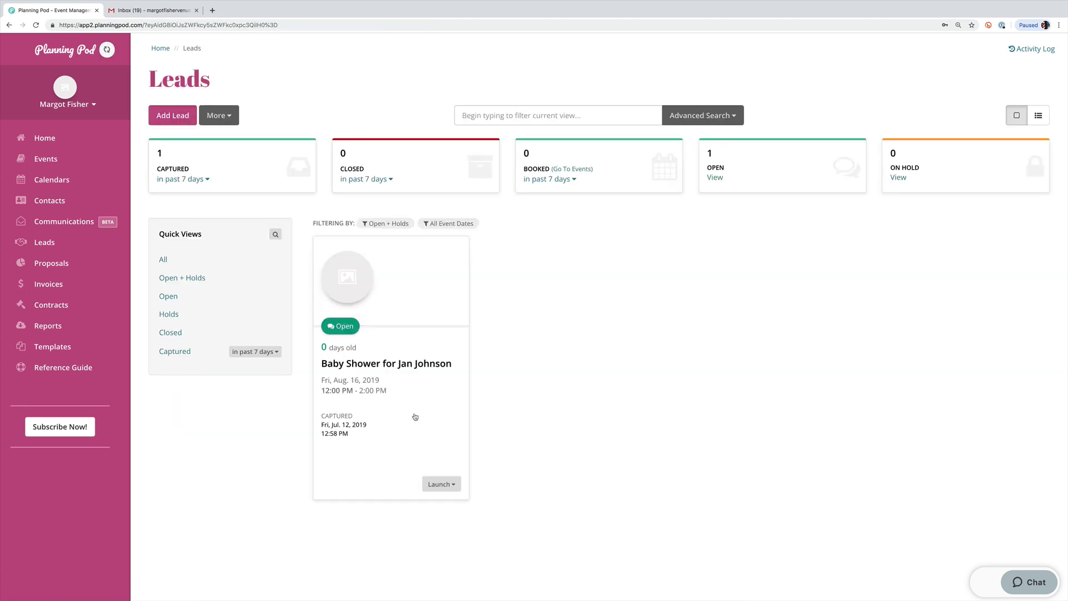
Open the baby shower lead's dashboard, check its Vendors and Venues, and view the two waiting proposals.
click(415, 416)
scroll(415, 416, down, 1)
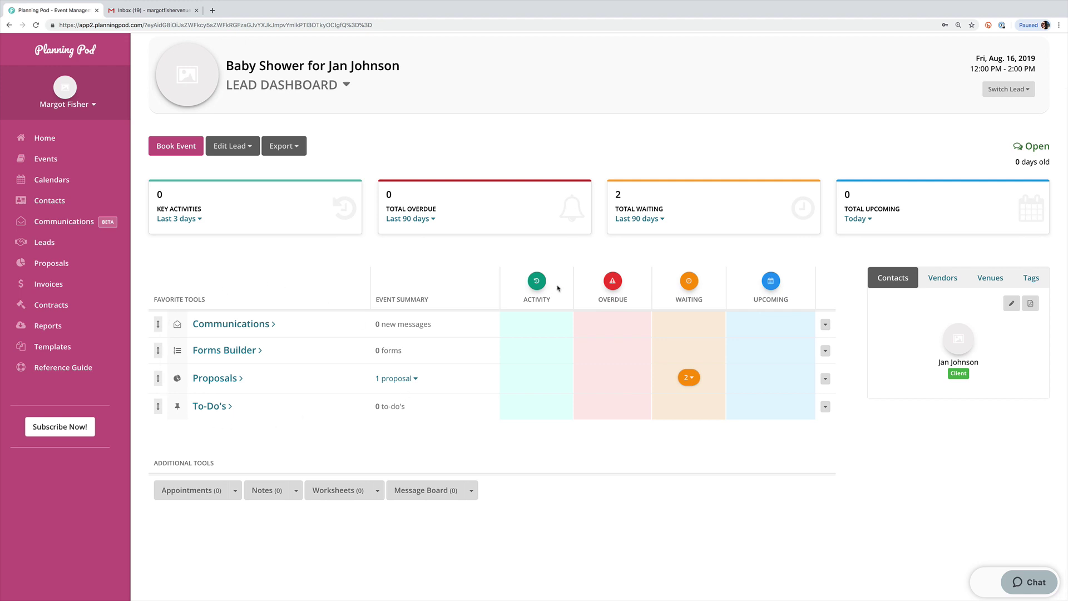
click(946, 280)
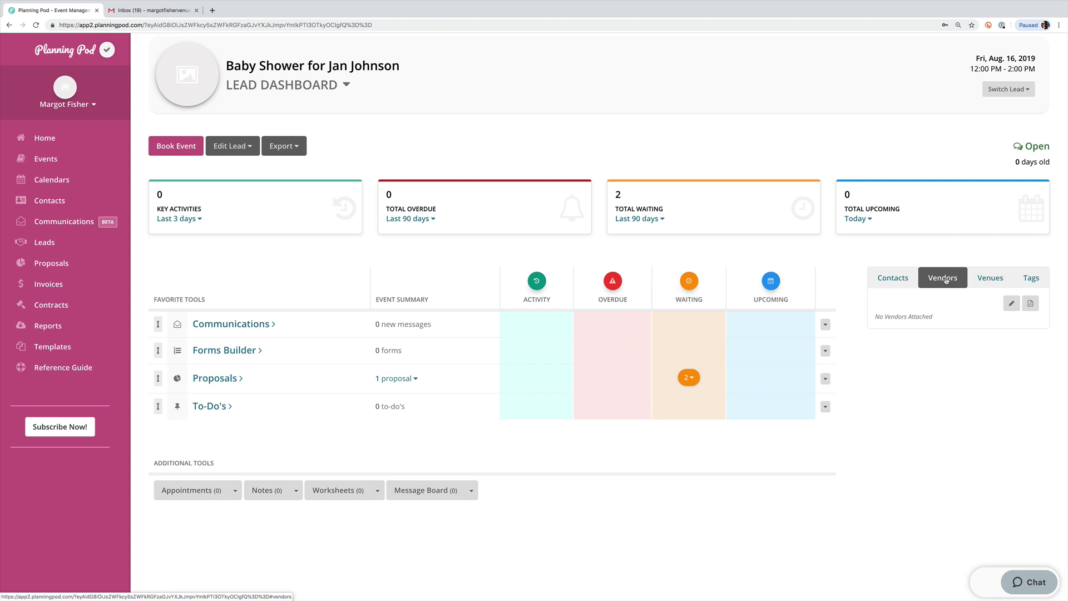
click(990, 280)
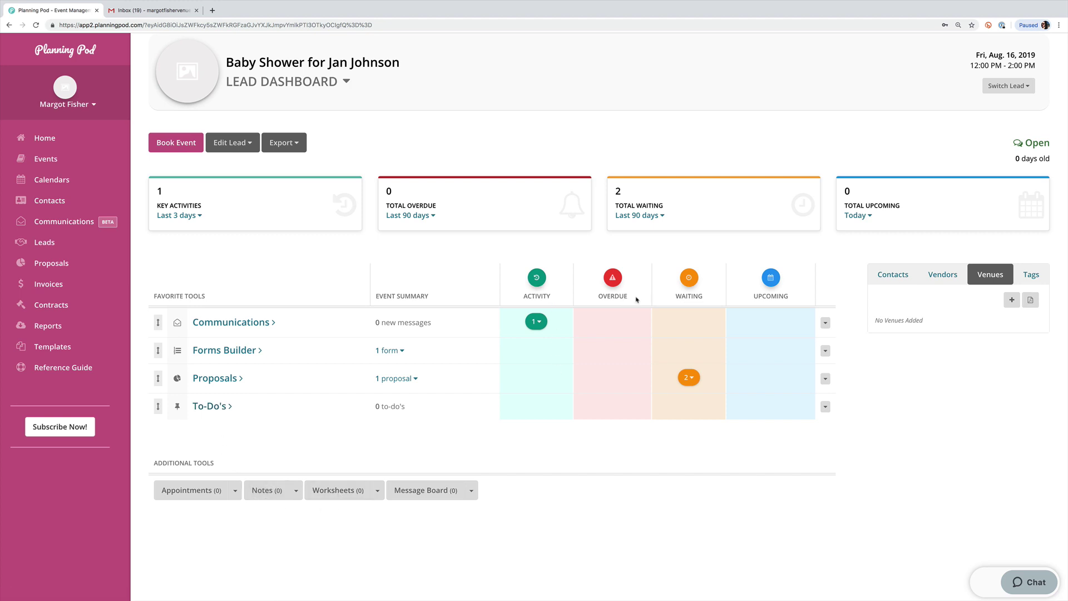
click(693, 373)
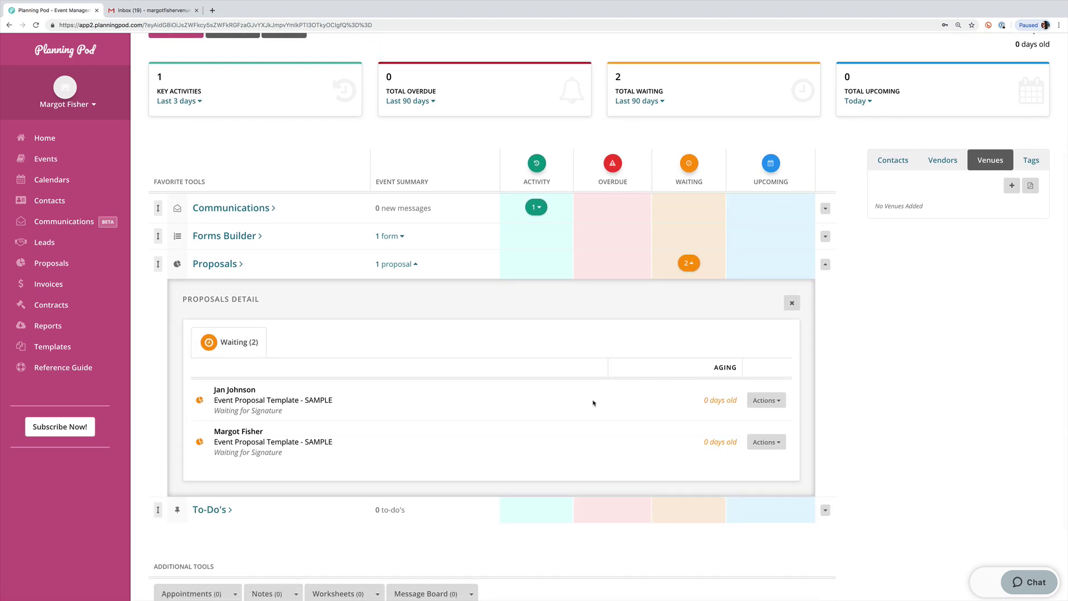
click(792, 303)
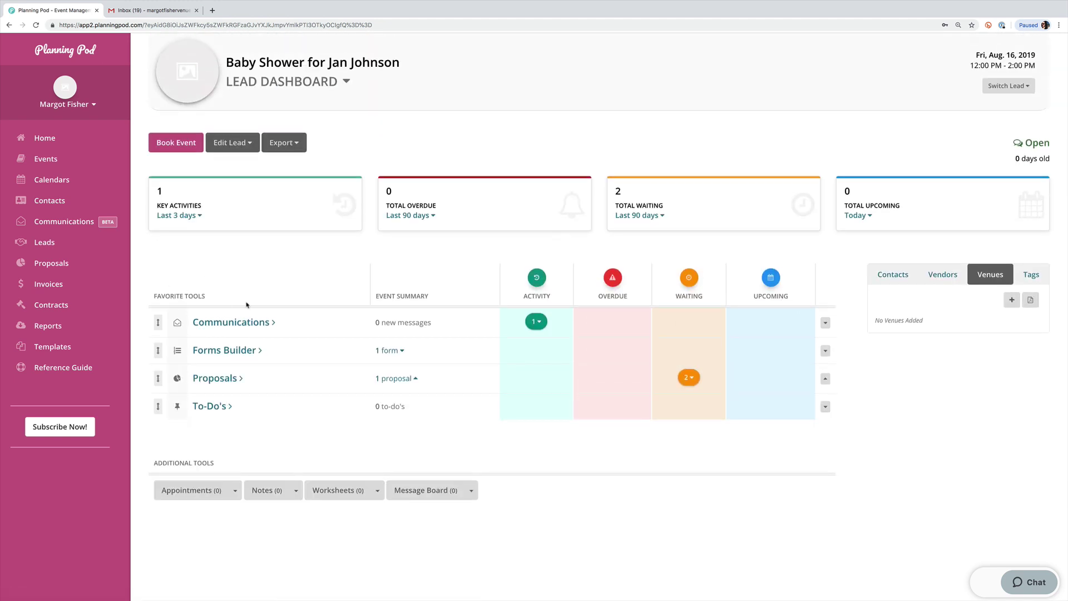
Import Event Proposal Template - SAMPLE from the Proposals list as new proposal No. 1001.
click(69, 269)
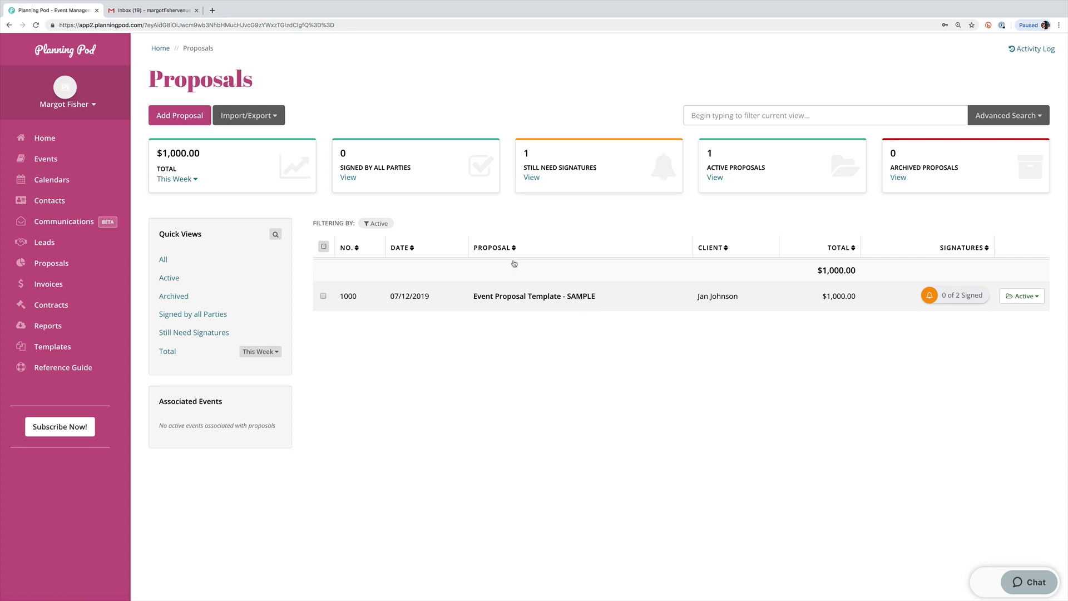
click(268, 118)
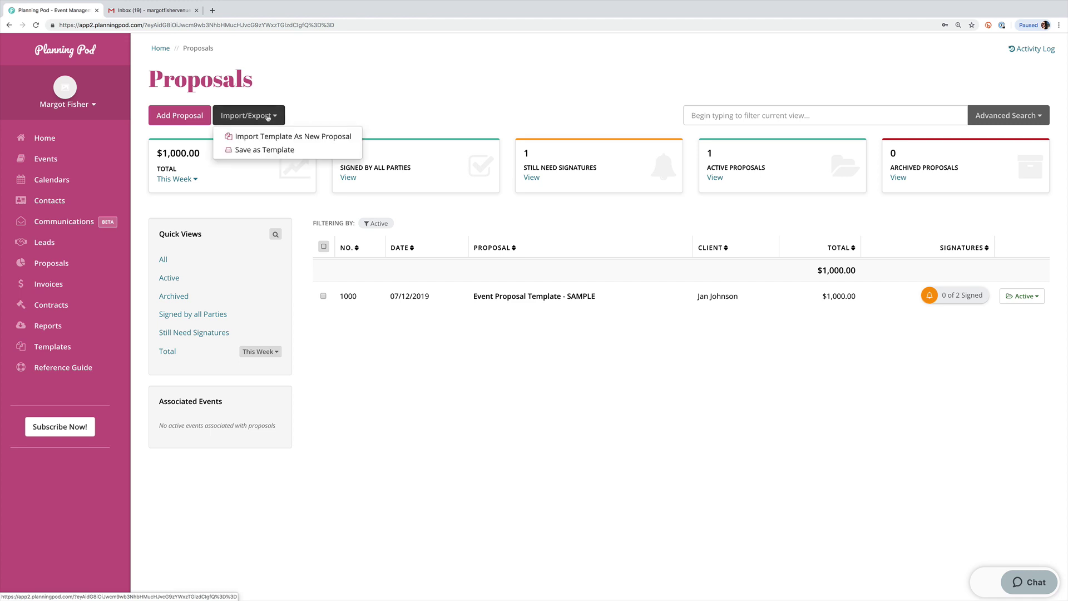
click(273, 138)
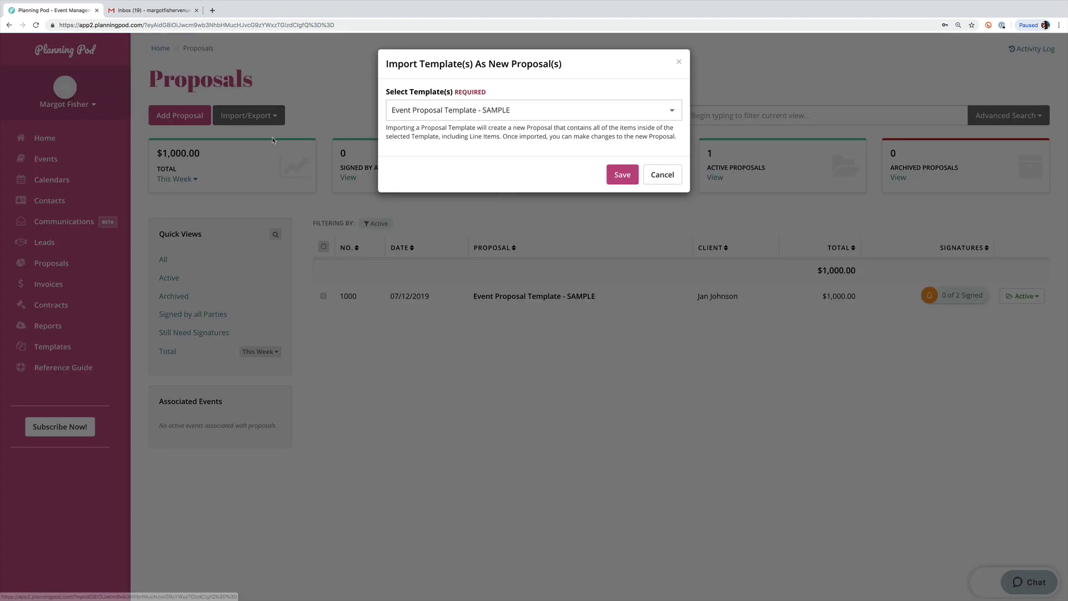
click(557, 119)
click(556, 120)
click(620, 174)
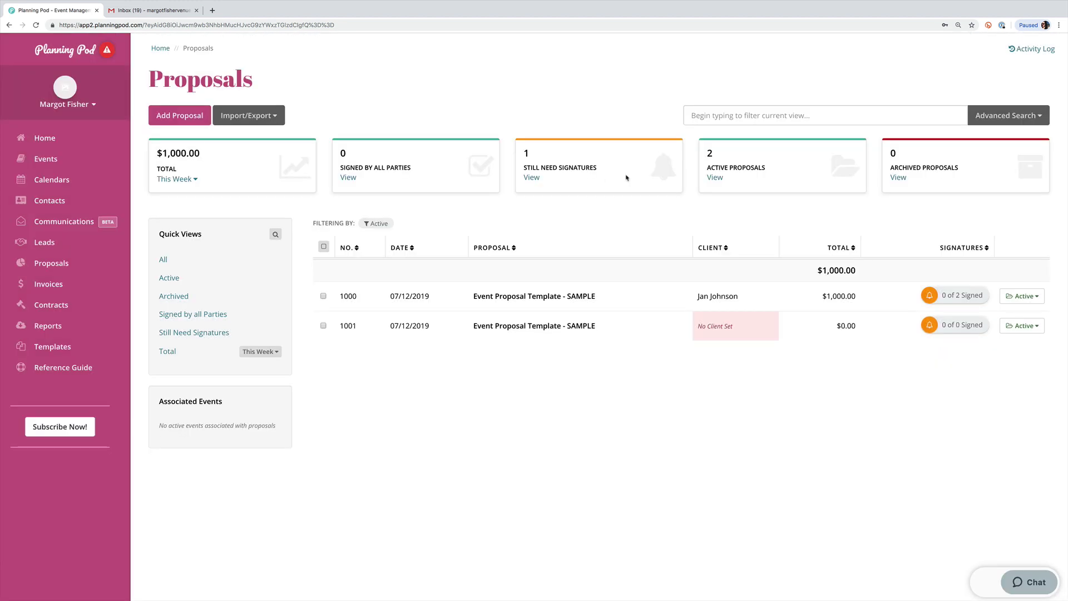
Open proposal No. 1001 and assign a client to it.
click(629, 327)
click(426, 208)
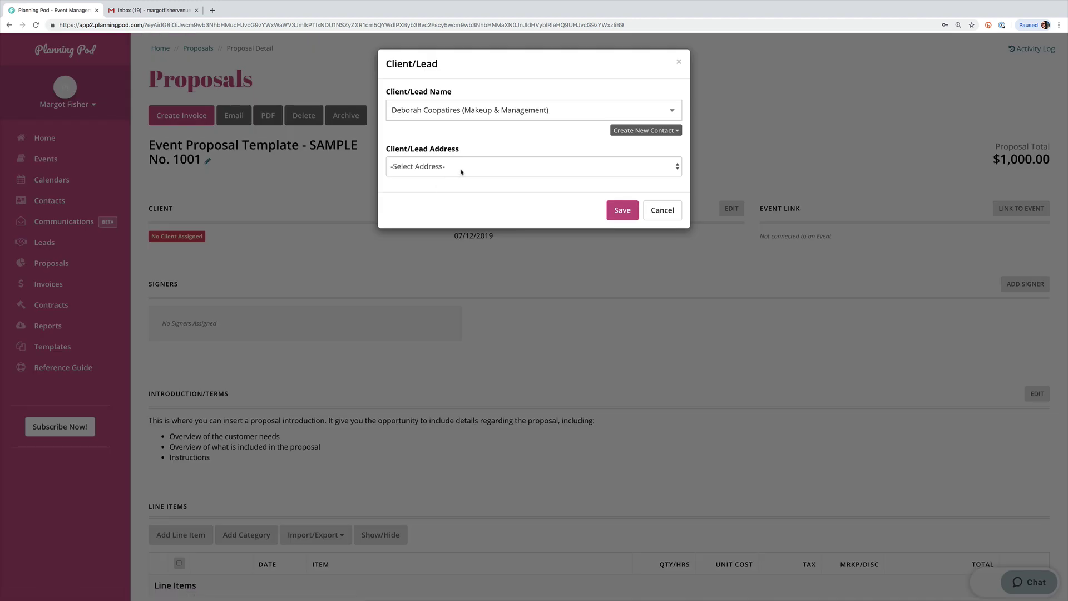
click(493, 111)
click(462, 189)
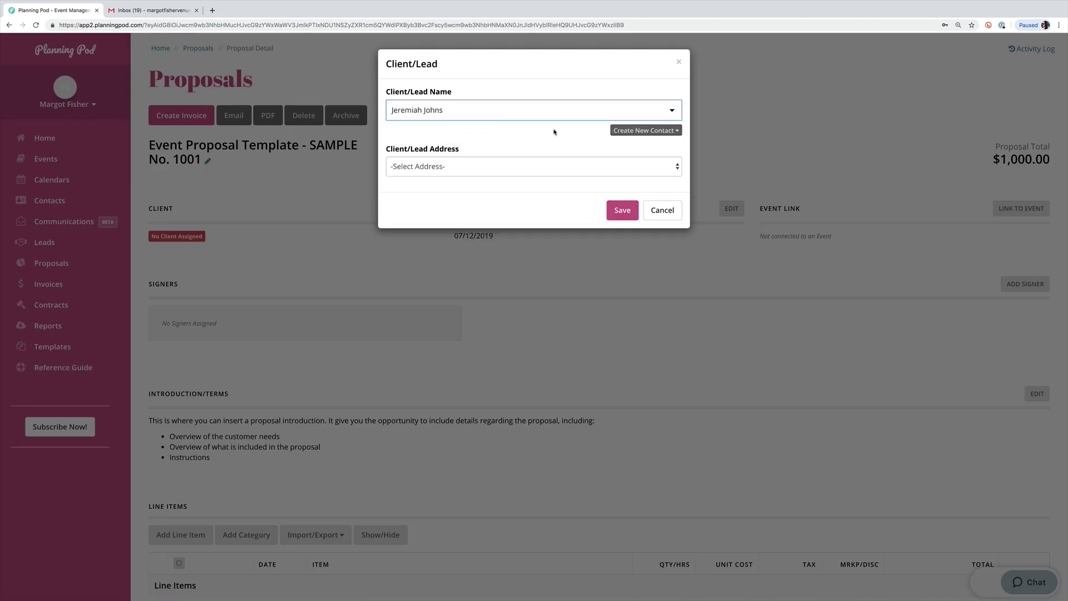
click(645, 134)
click(663, 132)
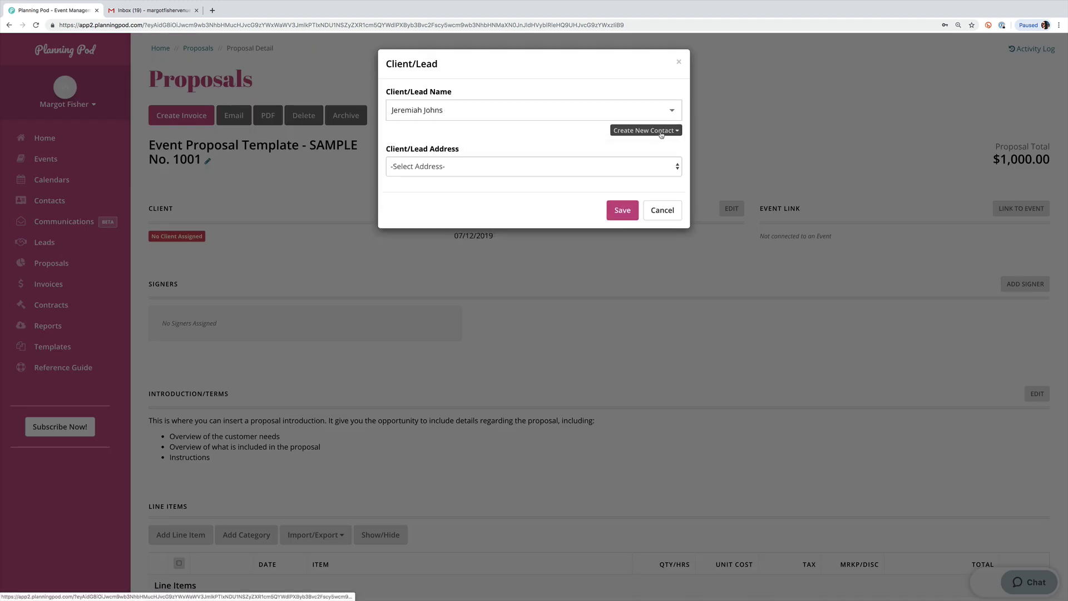
click(622, 210)
scroll(555, 287, down, 2)
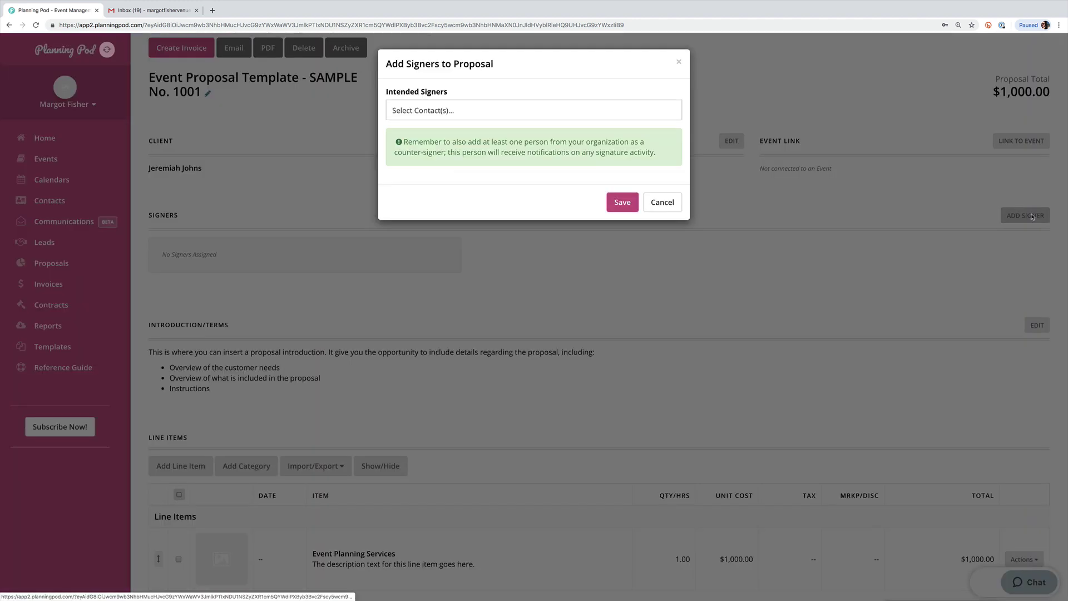
Add the client and an organisation member as the proposal's two signers.
click(1025, 216)
click(496, 112)
click(481, 147)
click(569, 111)
click(500, 165)
click(623, 204)
scroll(643, 292, down, 3)
scroll(644, 280, down, 4)
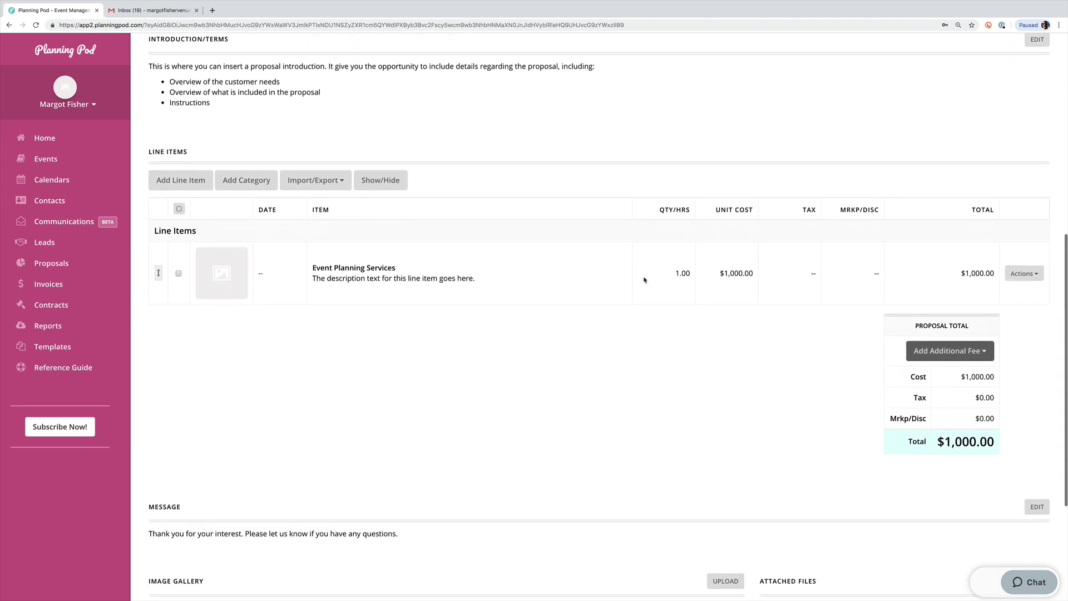
scroll(645, 265, up, 9)
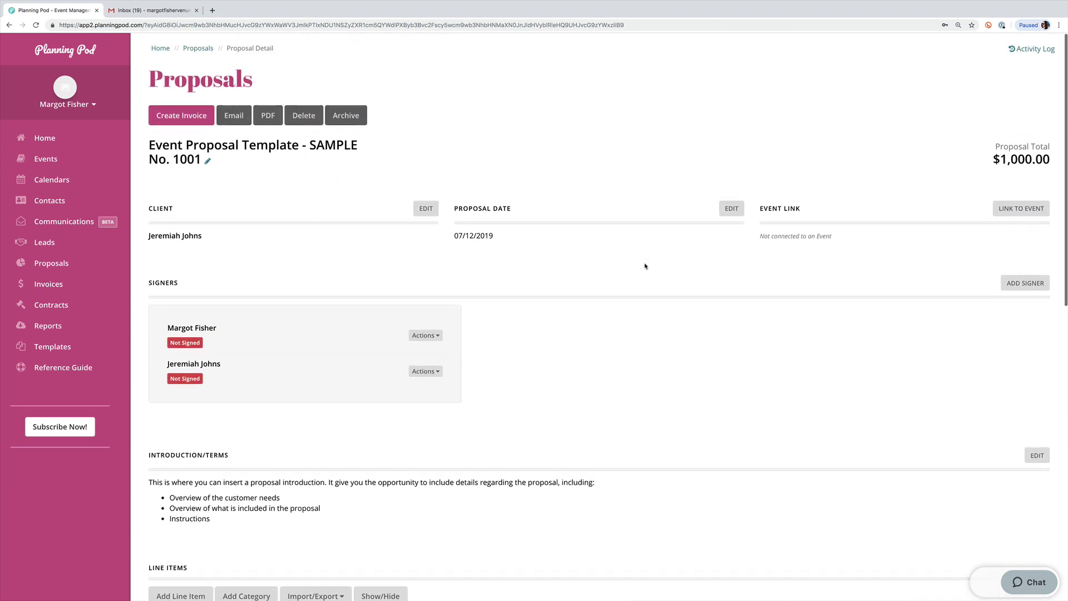
click(426, 334)
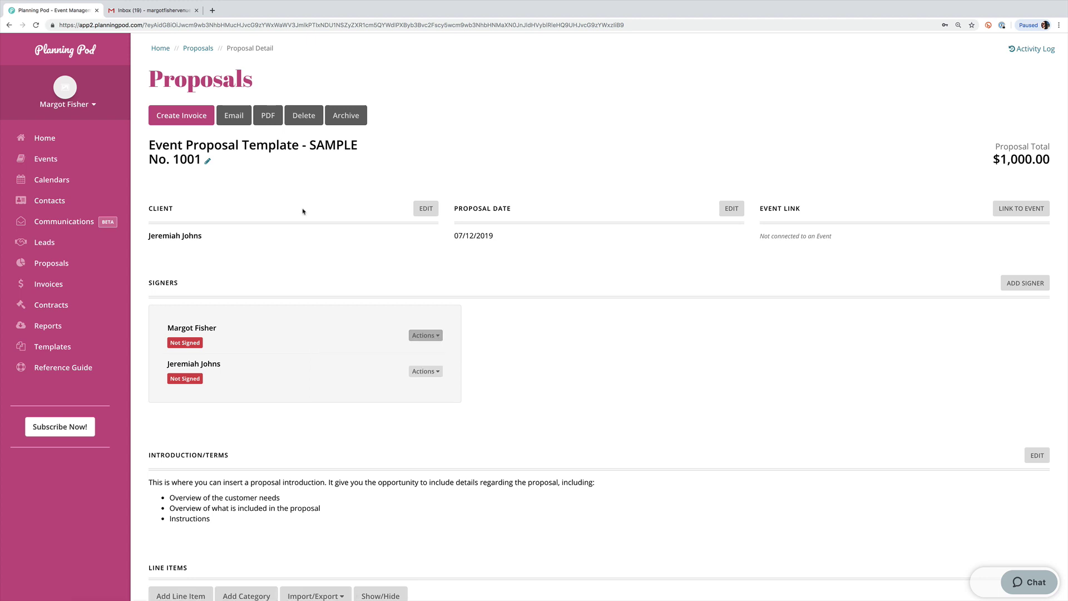
Create invoice No. 1002 from the proposal and review its Event Planning Services line item.
click(193, 117)
key(Return)
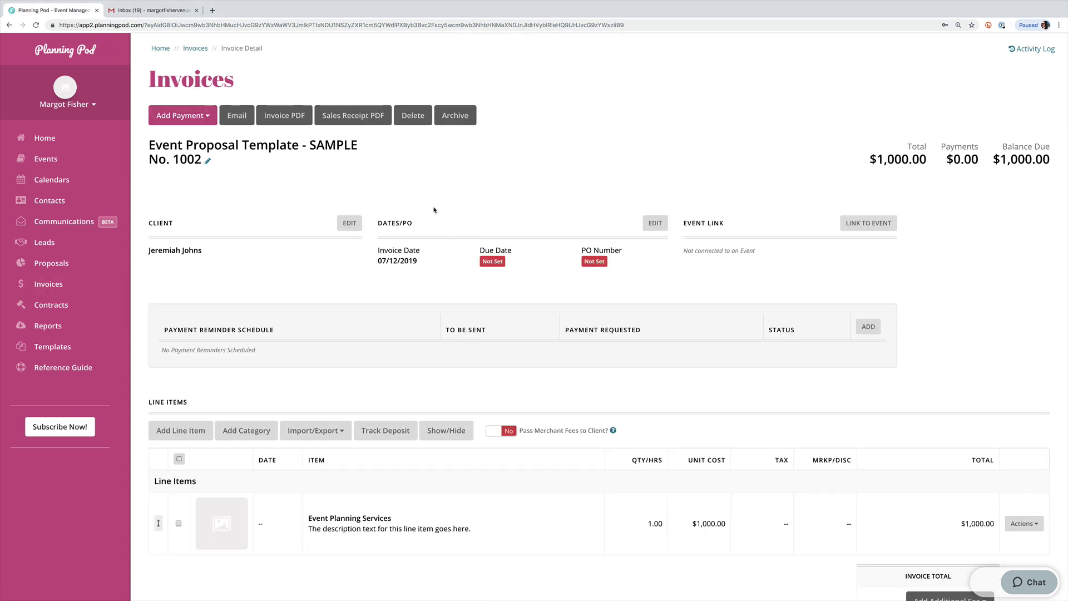
scroll(267, 218, down, 3)
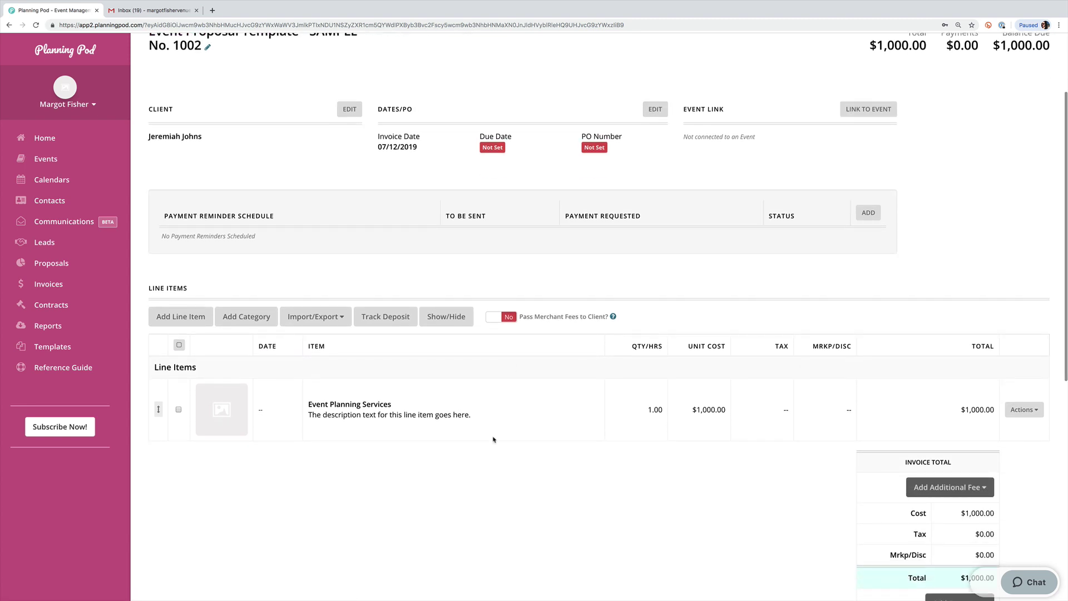
click(1024, 410)
click(981, 429)
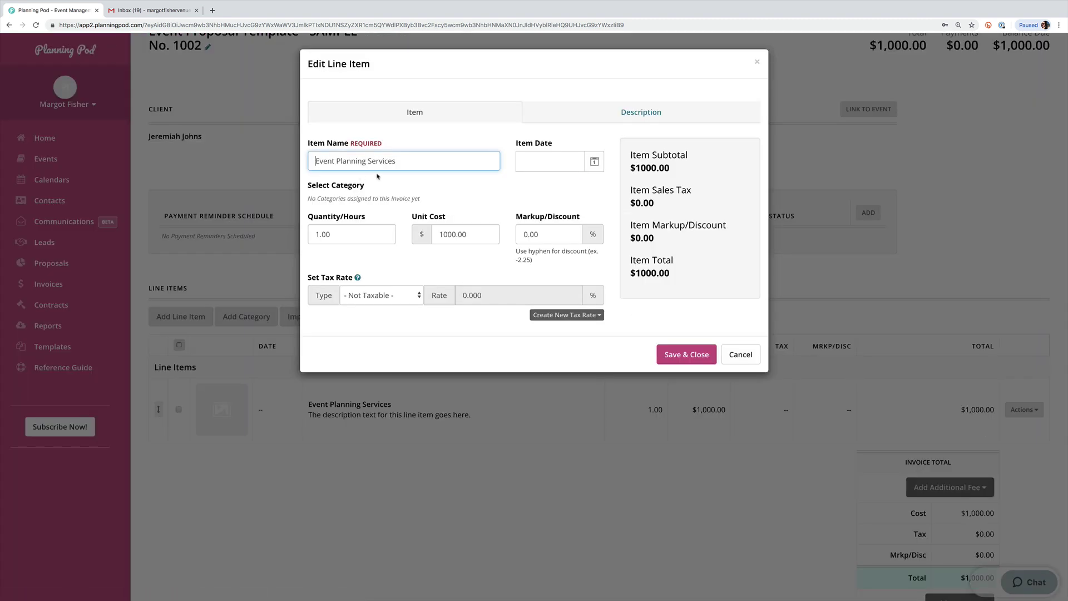
click(682, 354)
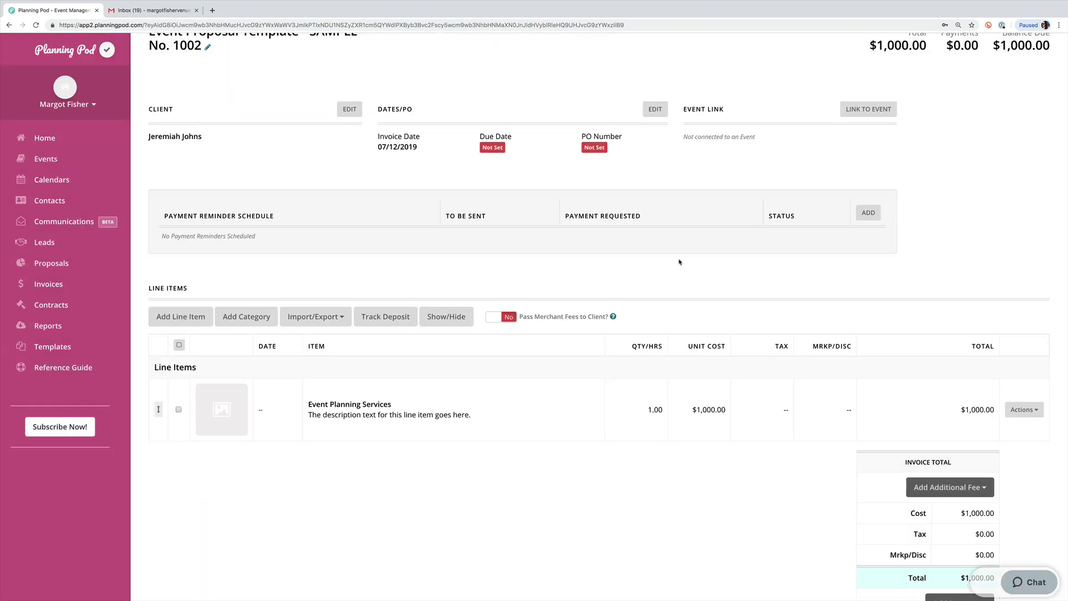
Set the invoice's due date to July 19, 2019.
scroll(662, 278, up, 3)
click(655, 223)
click(672, 152)
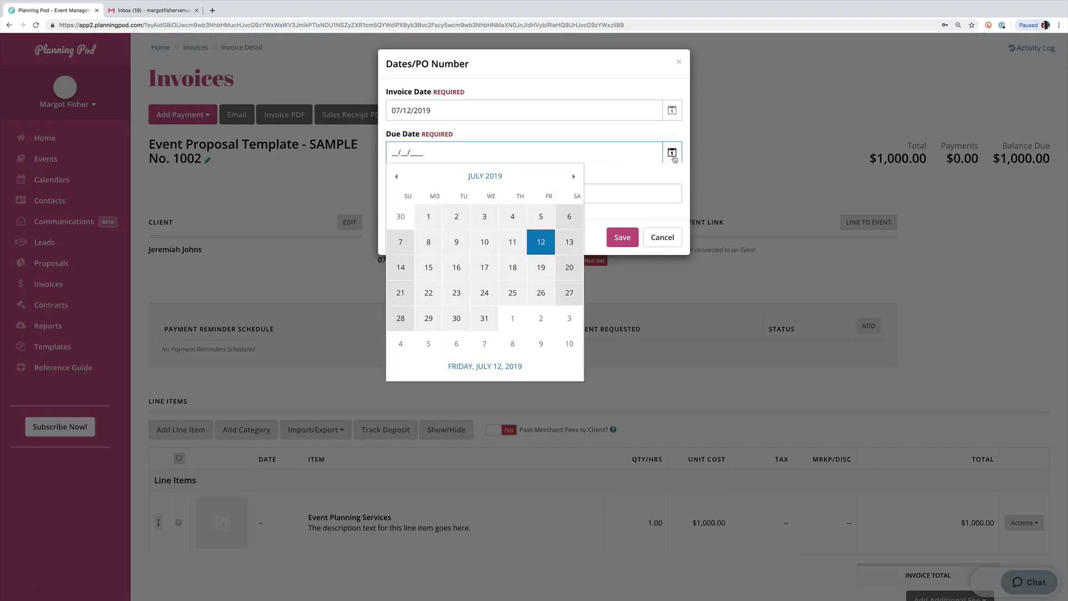
click(541, 267)
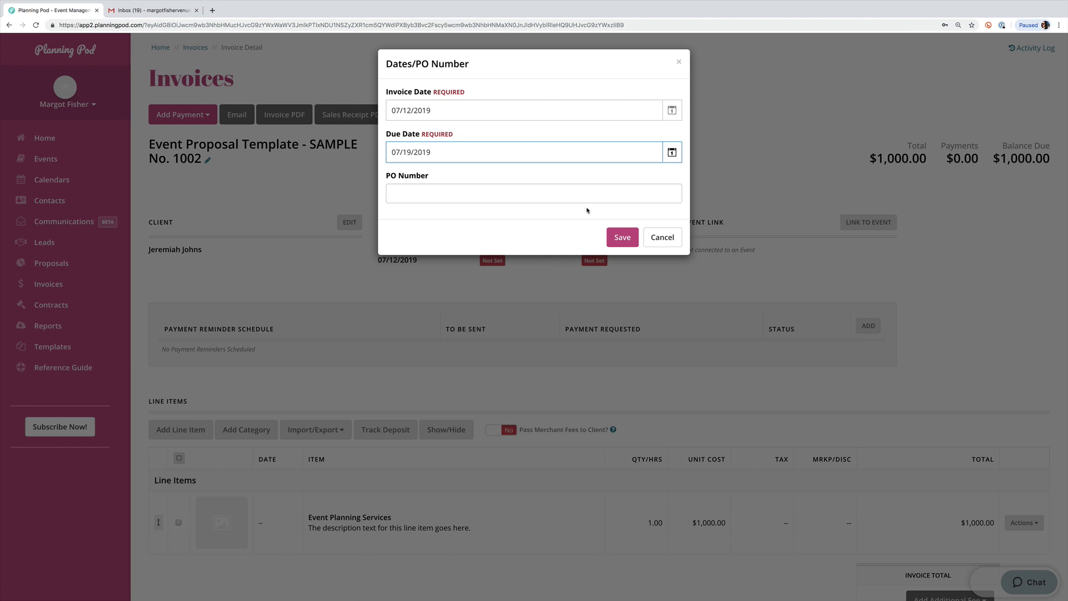
Save the invoice dates and start a 'deposit' payment reminder for 25% of the total.
click(622, 237)
scroll(859, 259, down, 2)
click(866, 252)
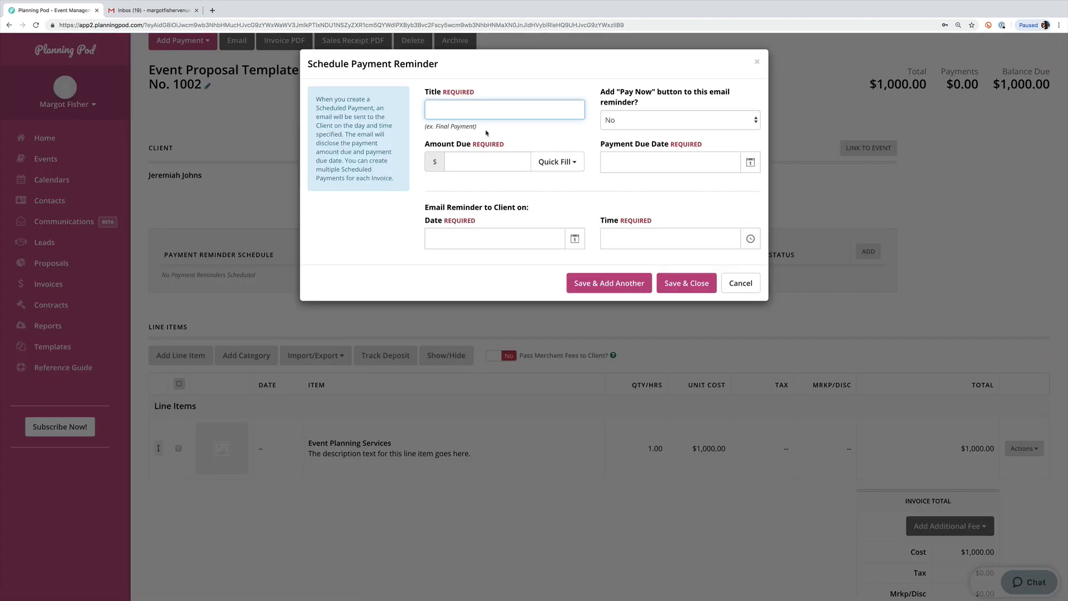
text(deposit)
click(557, 162)
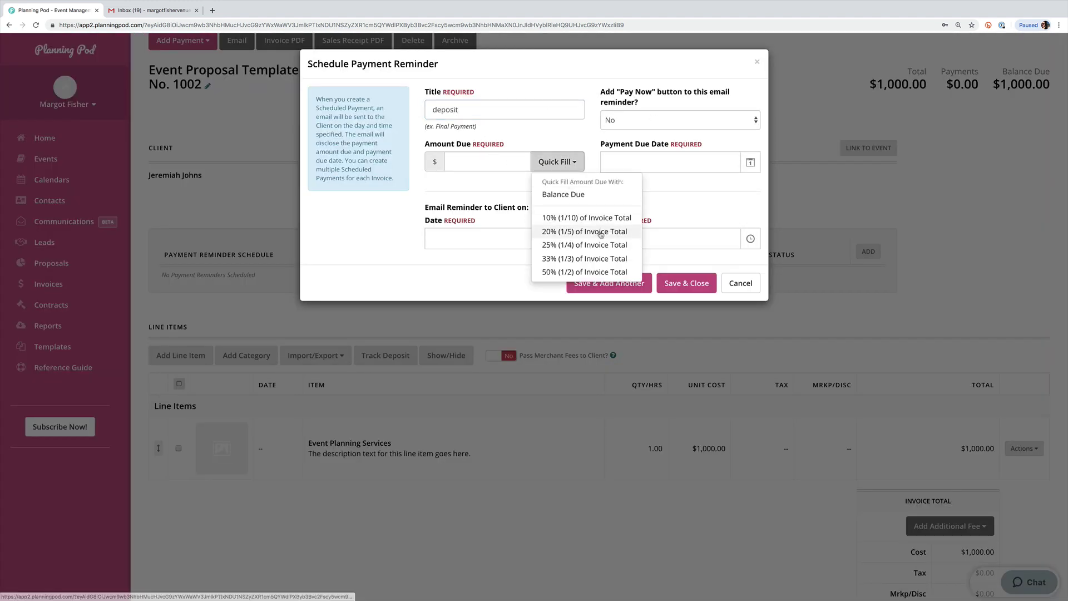
click(558, 224)
Make the deposit due July 19, remind on July 12 at 6:00 PM, and save it.
click(750, 162)
click(753, 278)
click(575, 239)
click(584, 333)
click(678, 238)
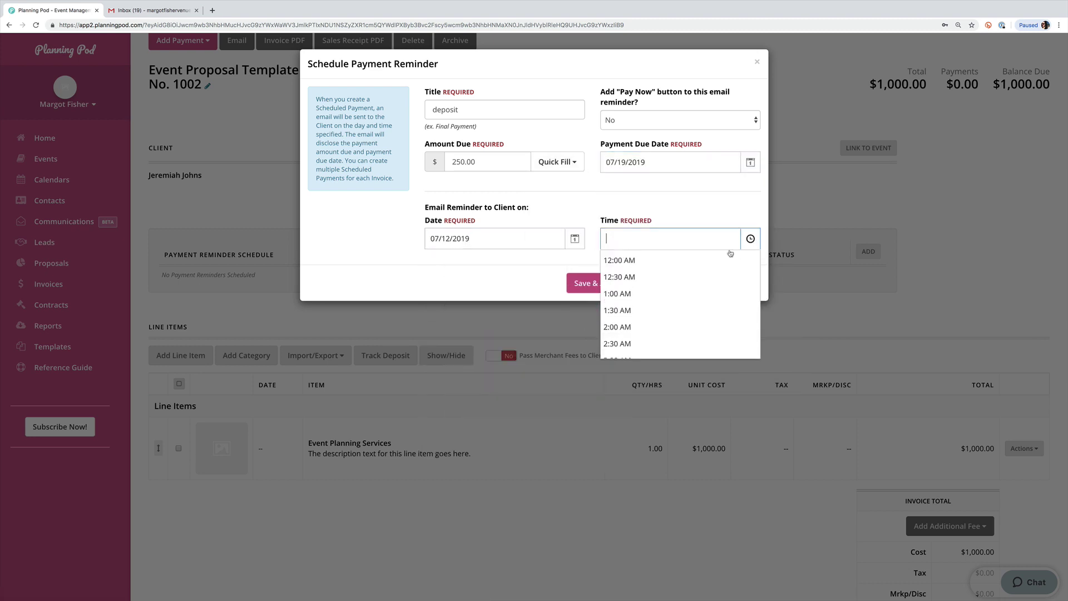
scroll(690, 300, down, 10)
click(656, 277)
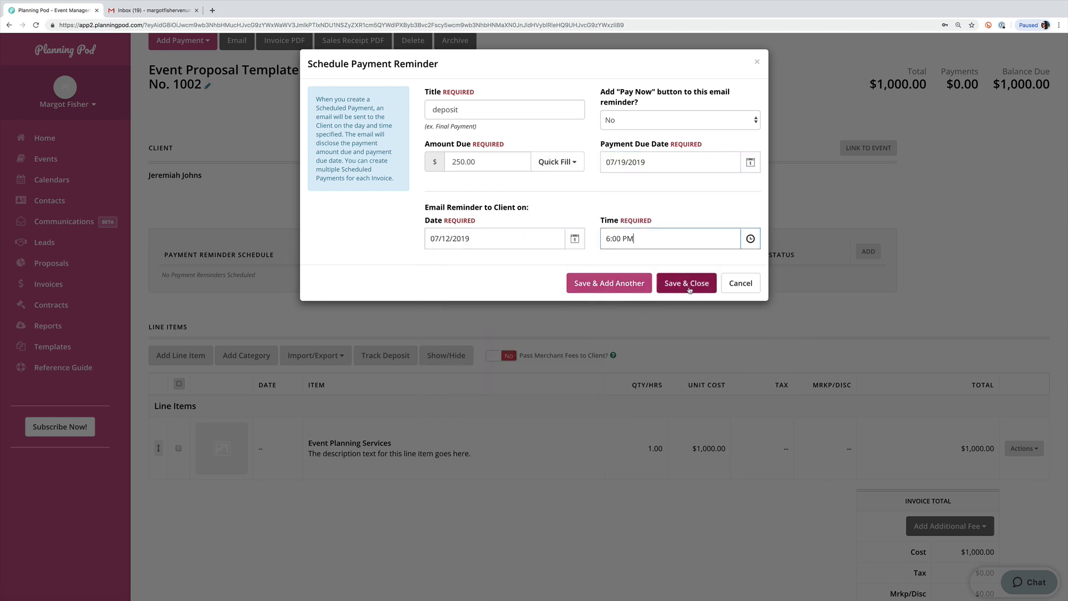
click(687, 284)
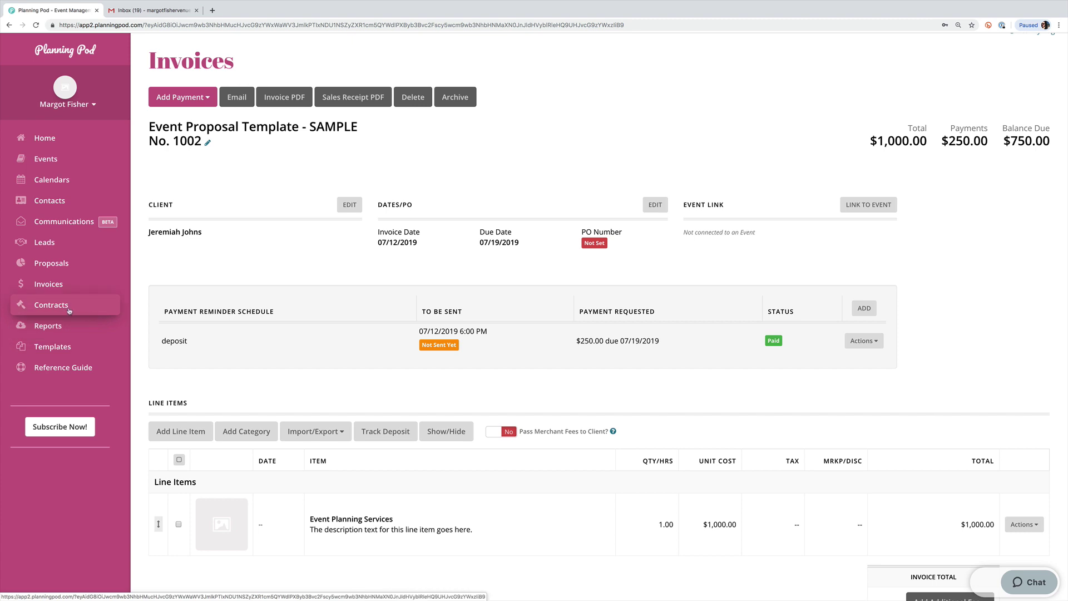
Open the Contracts list showing the unsigned Wedding Contract, and preview the Import/Export template options.
click(69, 310)
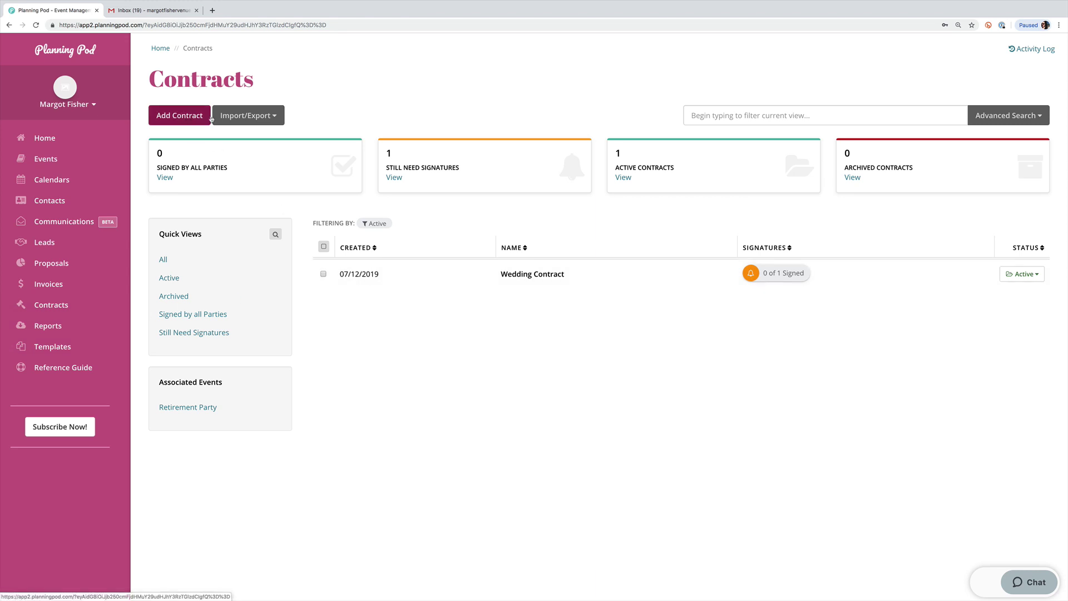
click(253, 125)
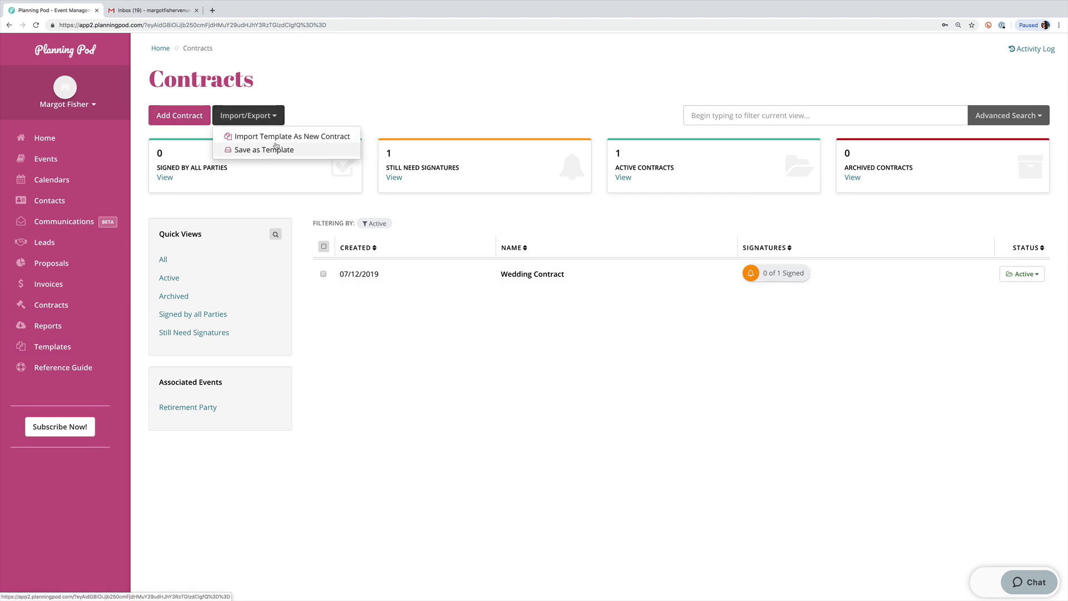
click(484, 393)
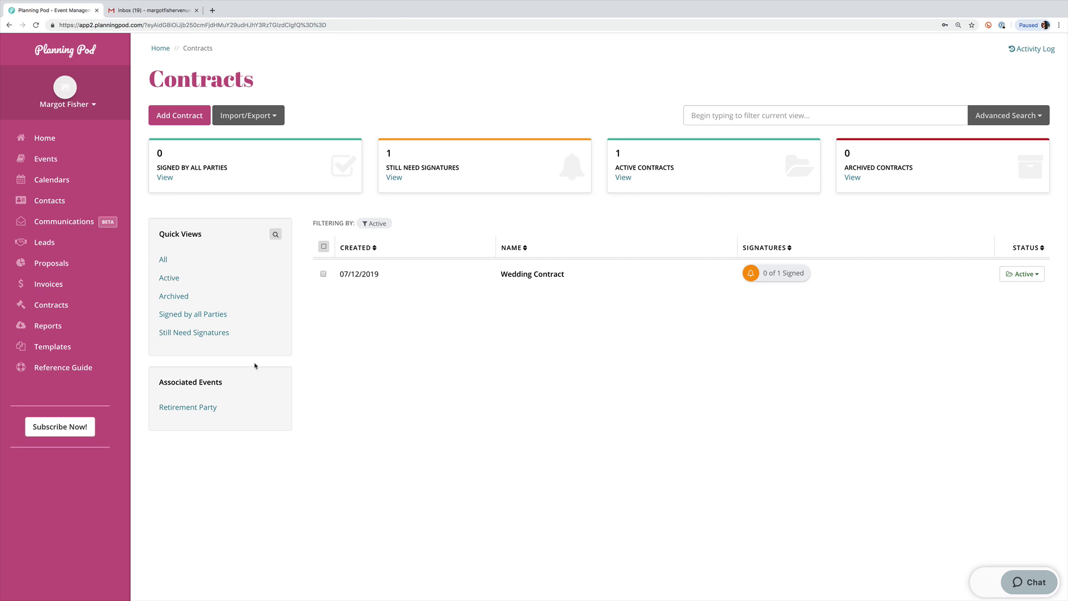
Open the Reports page of downloadable CSV event, proposal, invoice, system and miscellaneous reports.
click(47, 326)
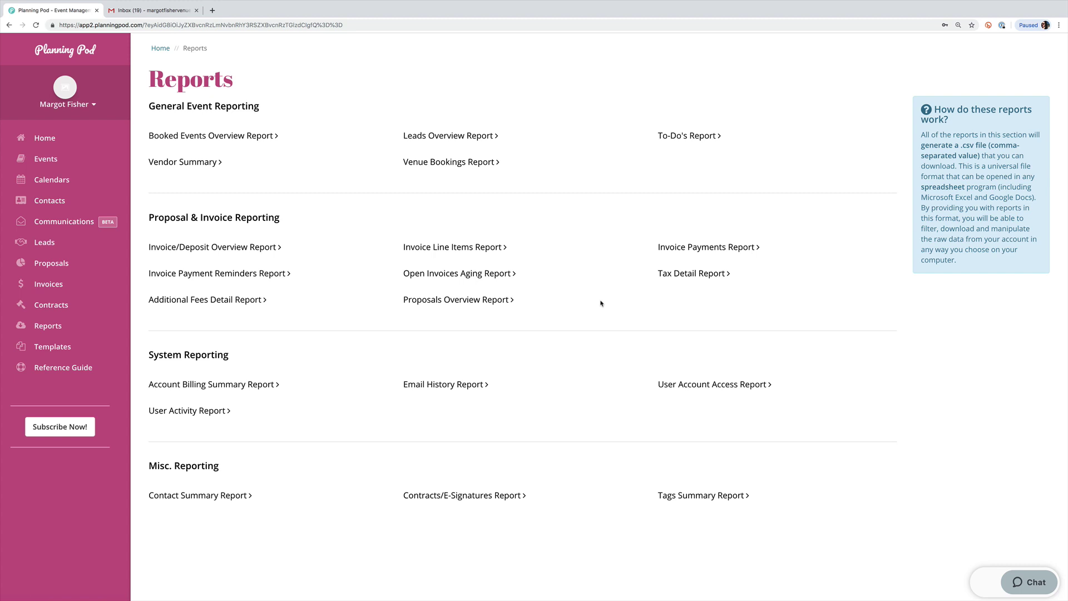
Open the Templates page listing contract, checklist, itinerary, to-do and 11 email templates.
click(64, 349)
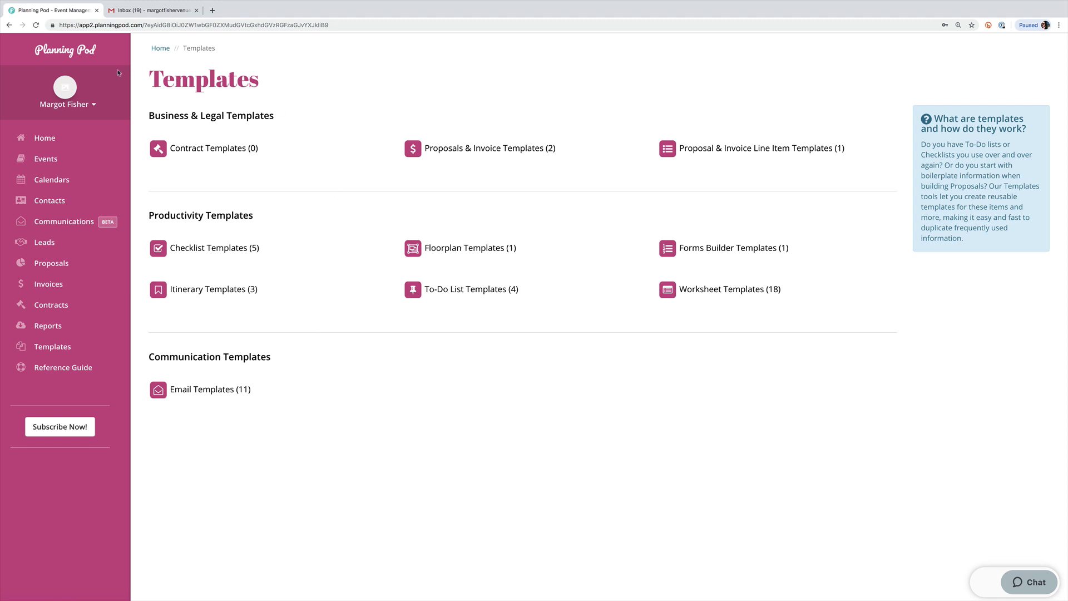
Open Account Settings from the user name menu and browse its administrative through financial settings.
click(87, 105)
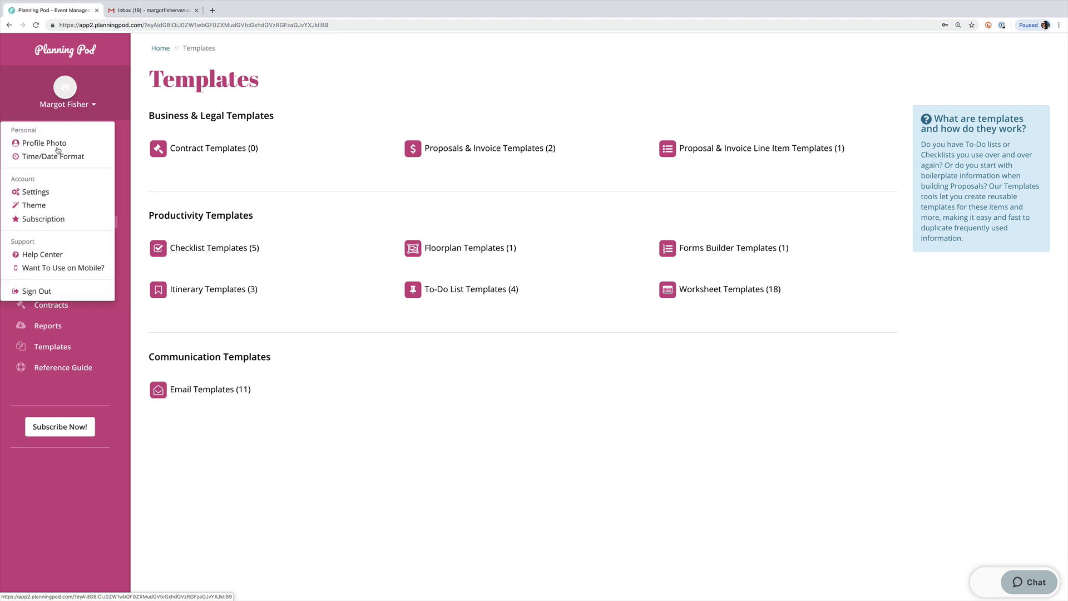
click(35, 192)
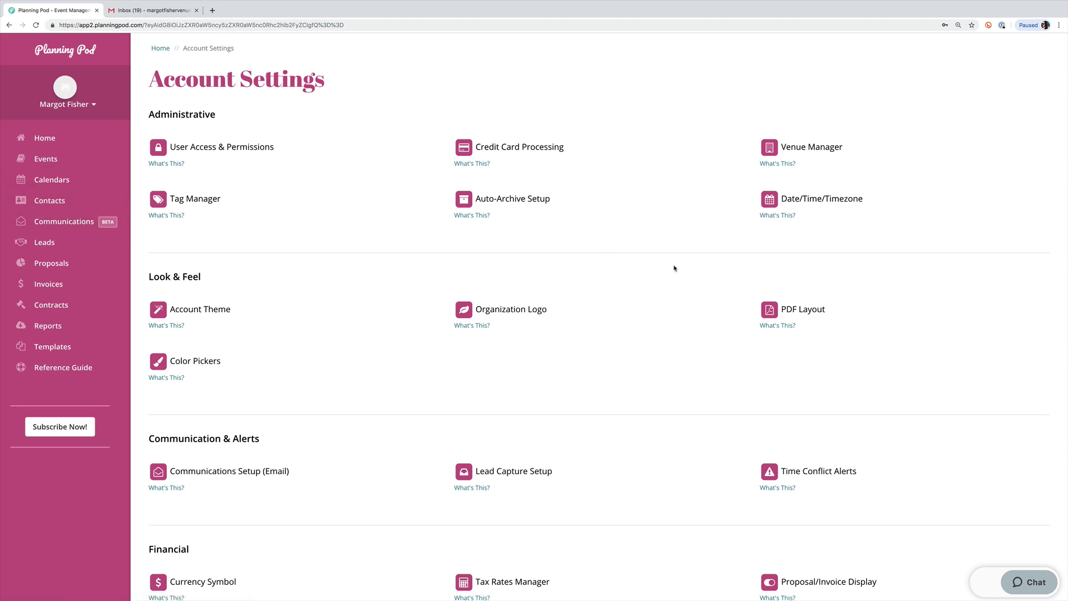
scroll(674, 268, down, 1)
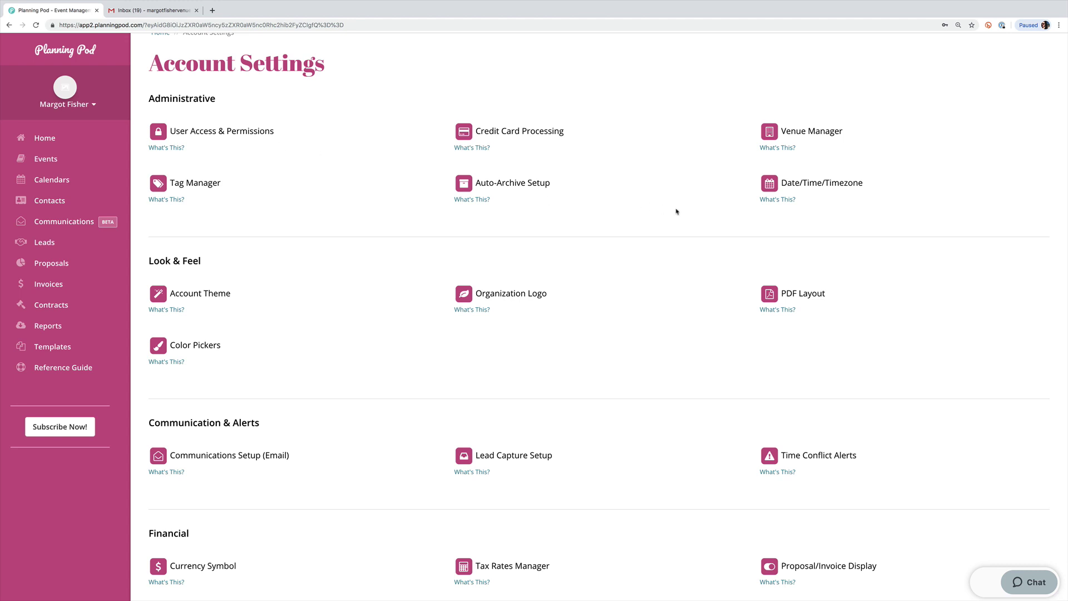
scroll(676, 211, down, 1)
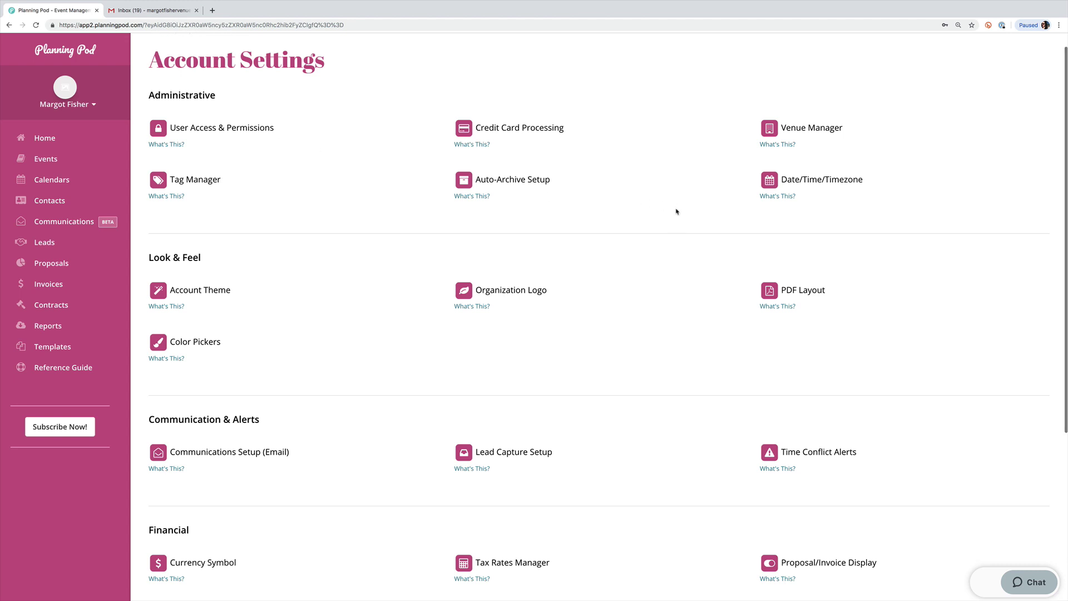
Open Venue Manager and review the Barn, Indoor Venue Space and Pavillion on Property venues with their rooms.
click(812, 129)
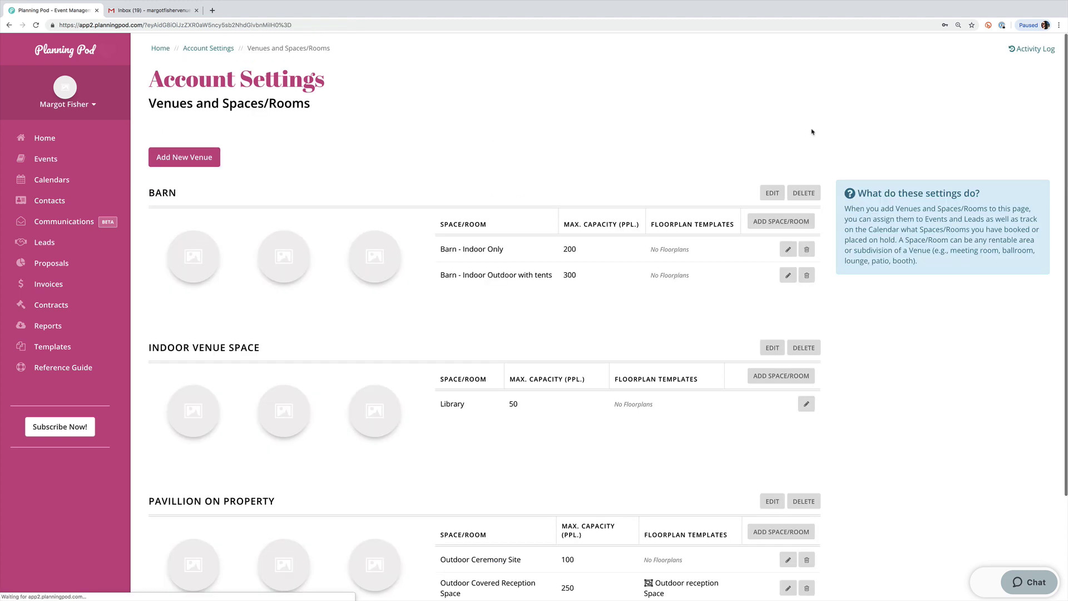
scroll(886, 398, down, 1)
scroll(887, 398, down, 1)
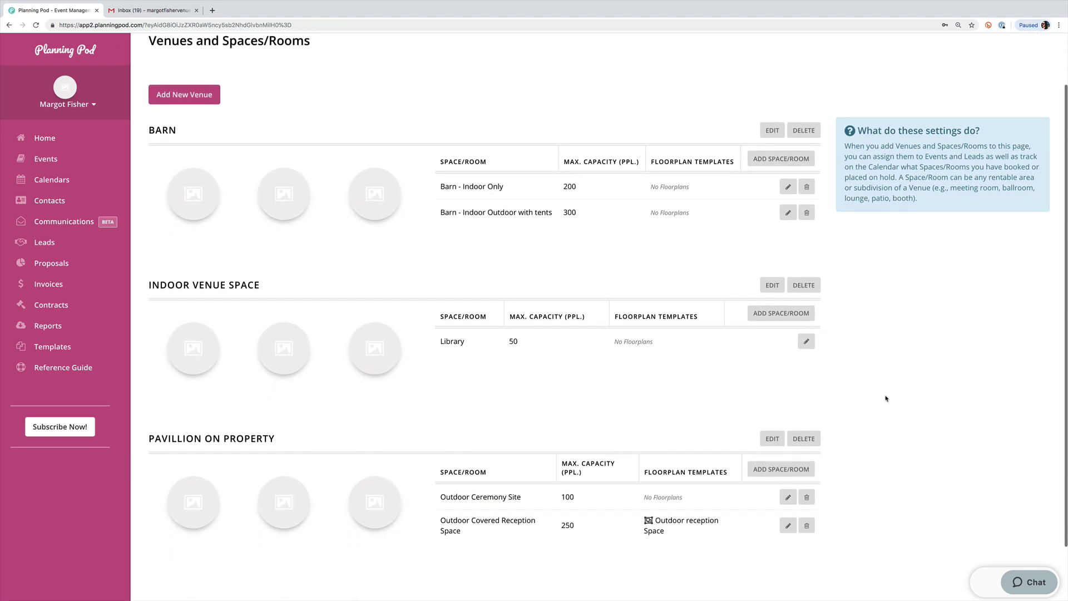
scroll(886, 398, down, 1)
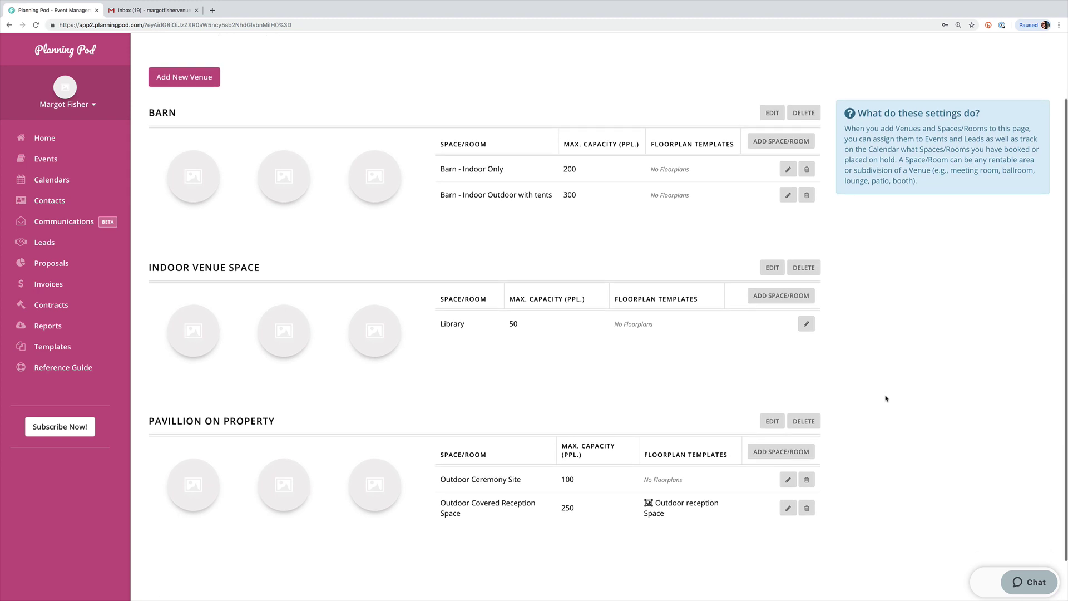
scroll(886, 398, down, 1)
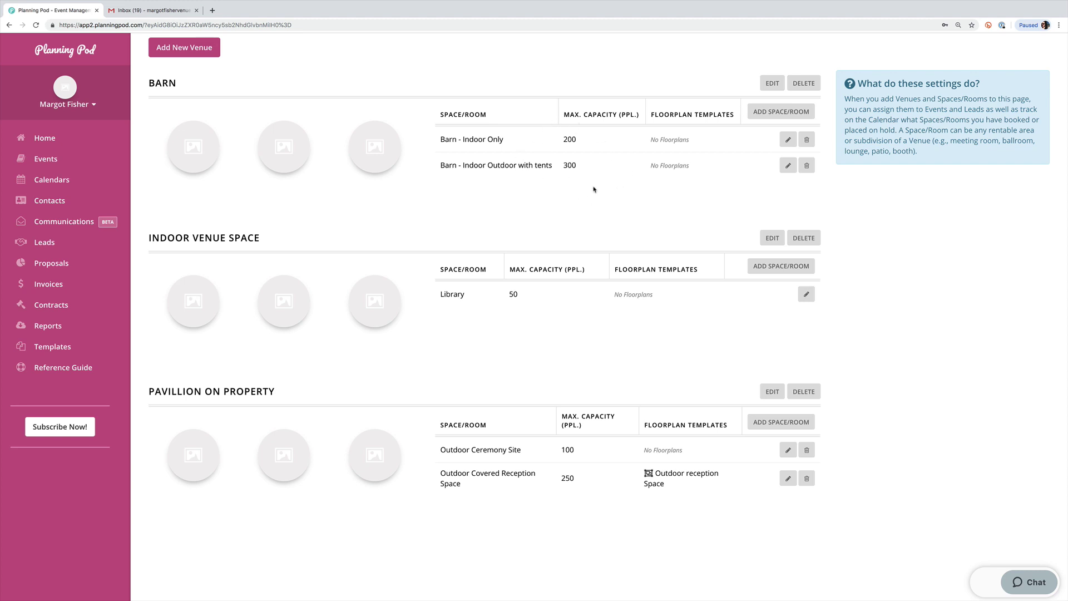
scroll(628, 301, down, 1)
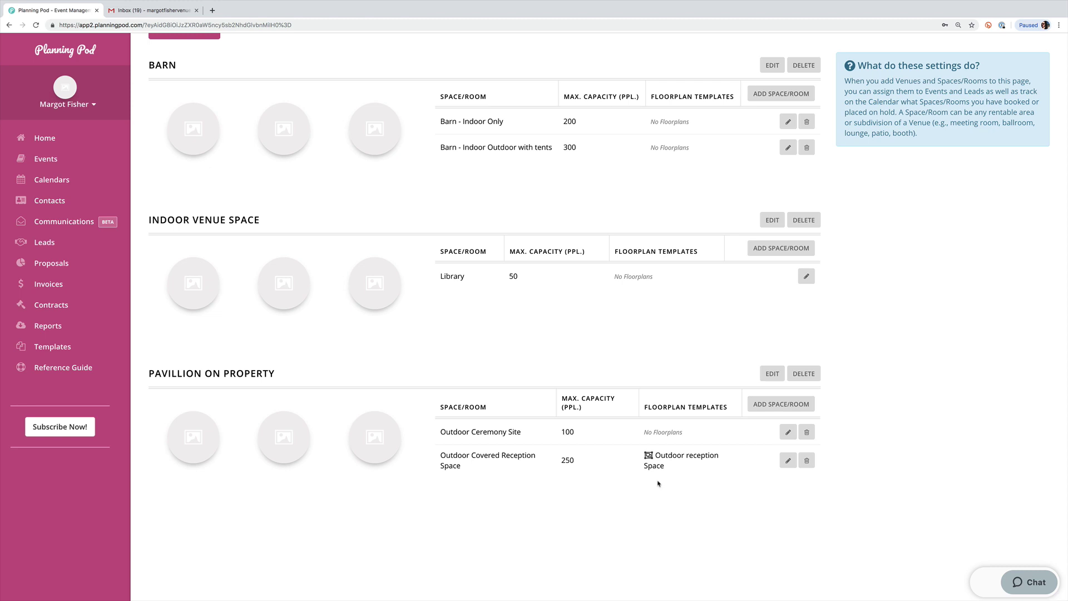
scroll(658, 483, up, 3)
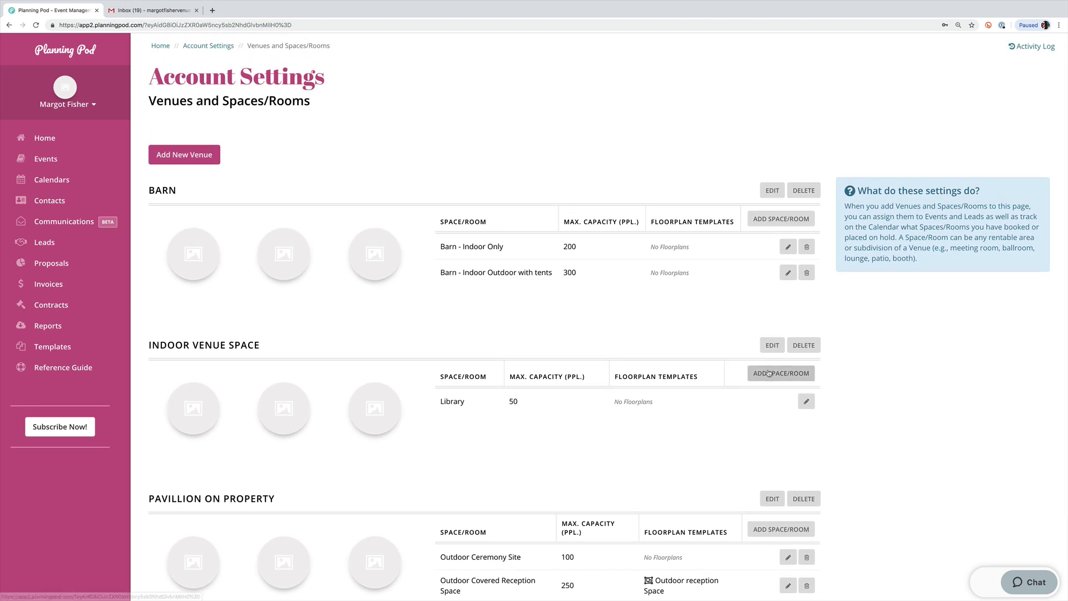
Add a room named 'Parlor' with maximum capacity 25 to Indoor Venue Space and save it.
click(767, 375)
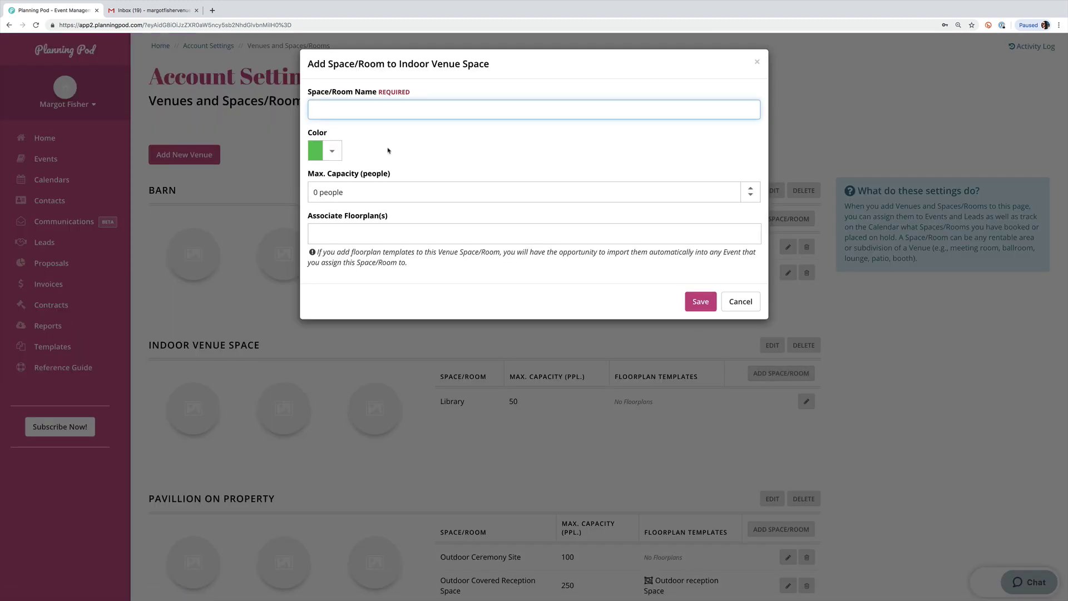
text(Parlor)
click(388, 193)
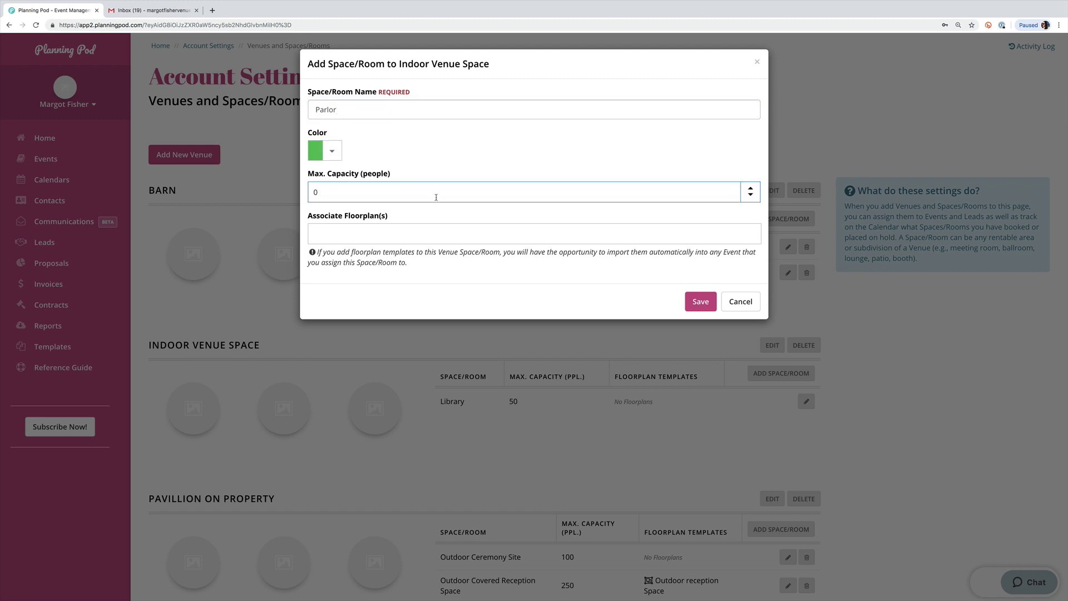
text(25)
click(520, 153)
click(700, 301)
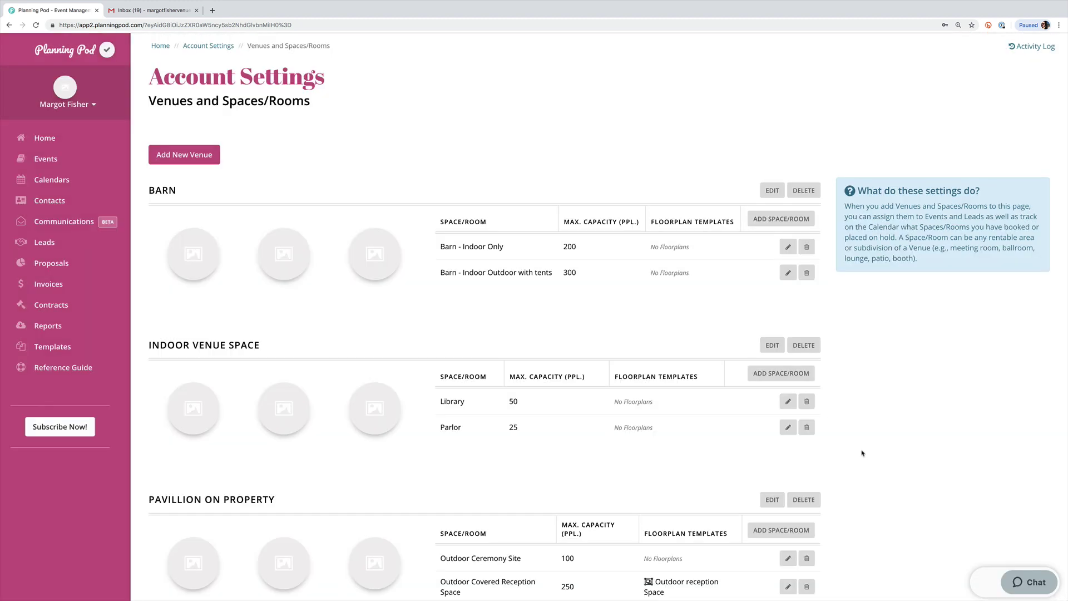
scroll(865, 455, down, 2)
scroll(865, 455, up, 2)
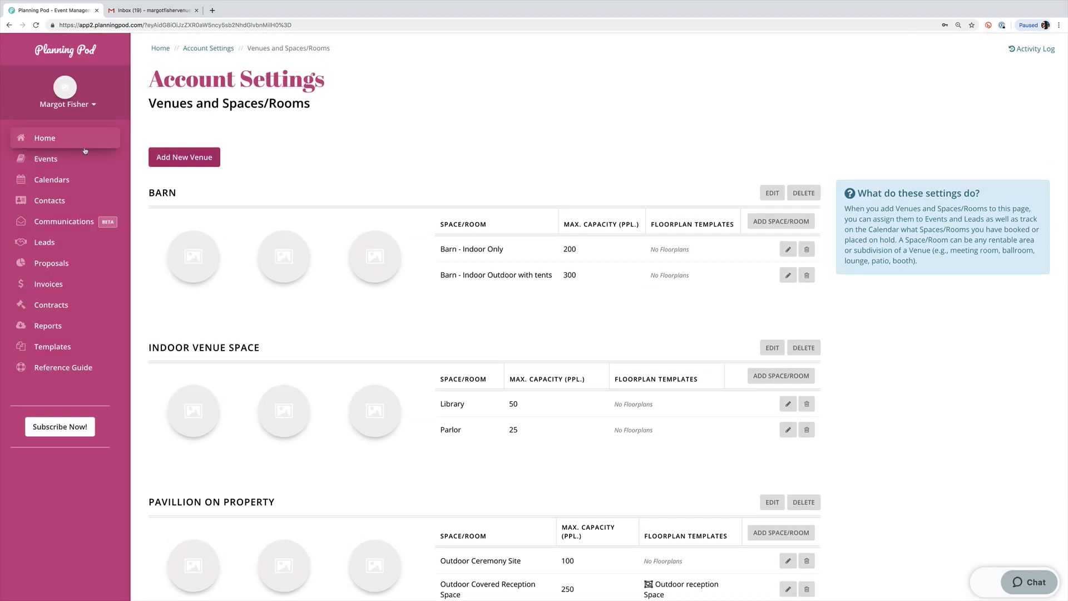
Open the Retirement Party dashboard from Events and show its two assigned contacts.
click(54, 165)
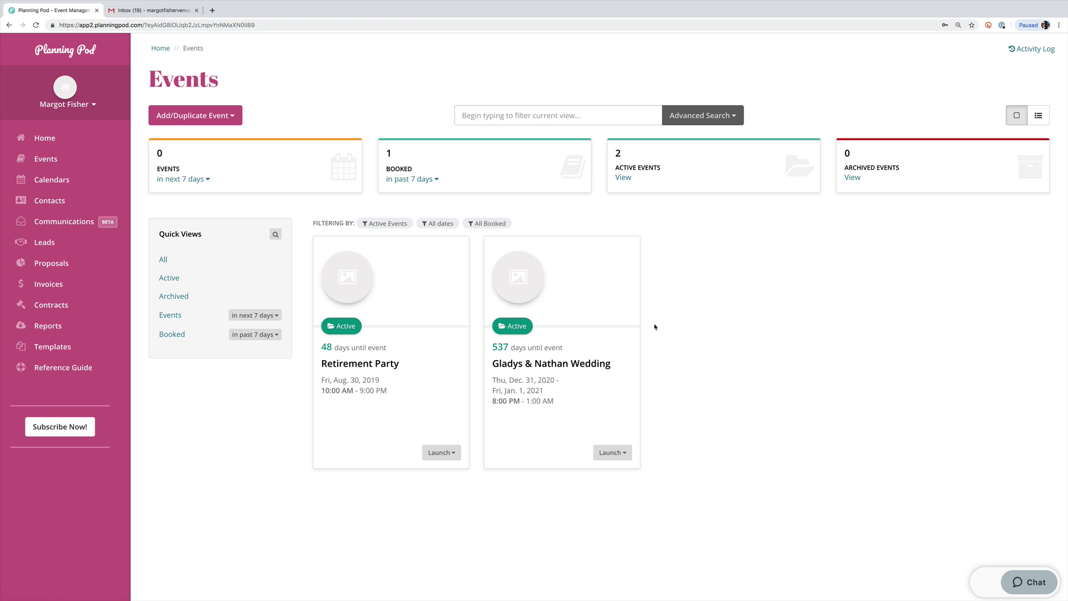
click(408, 284)
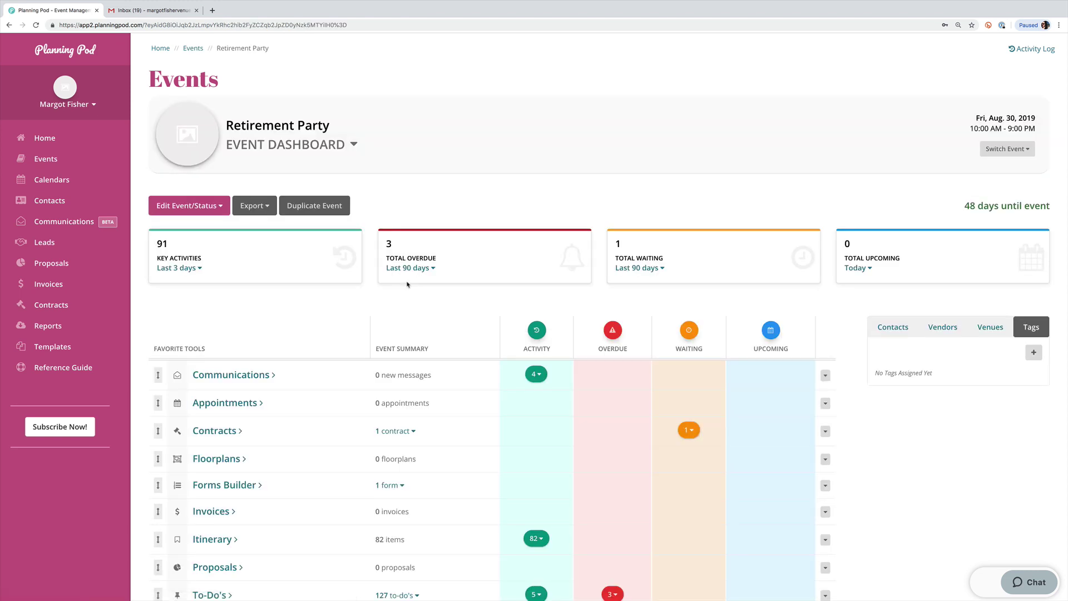
scroll(408, 284, down, 2)
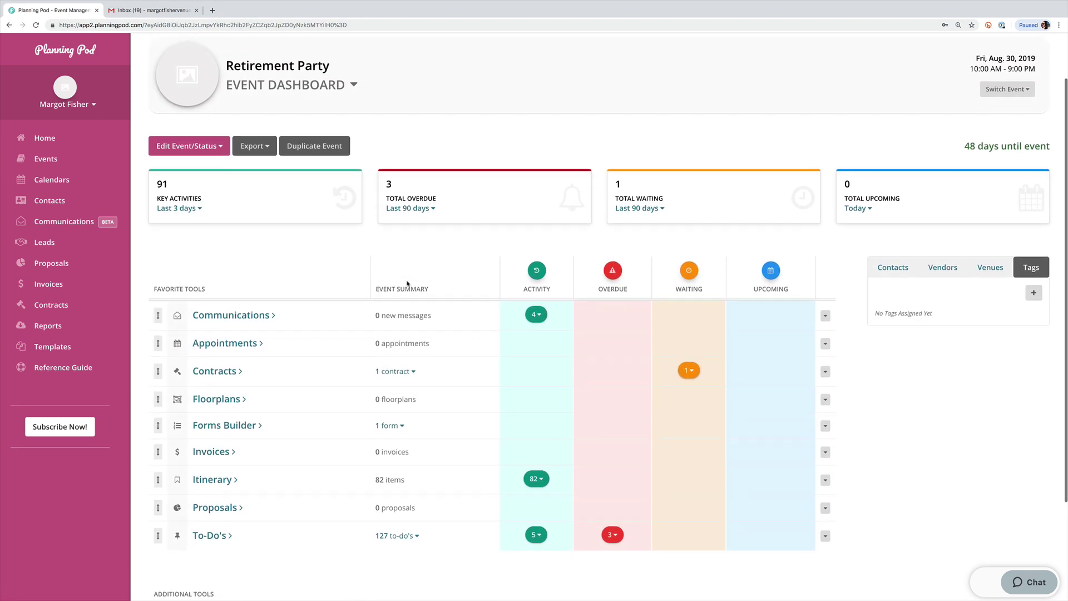
scroll(223, 250, down, 1)
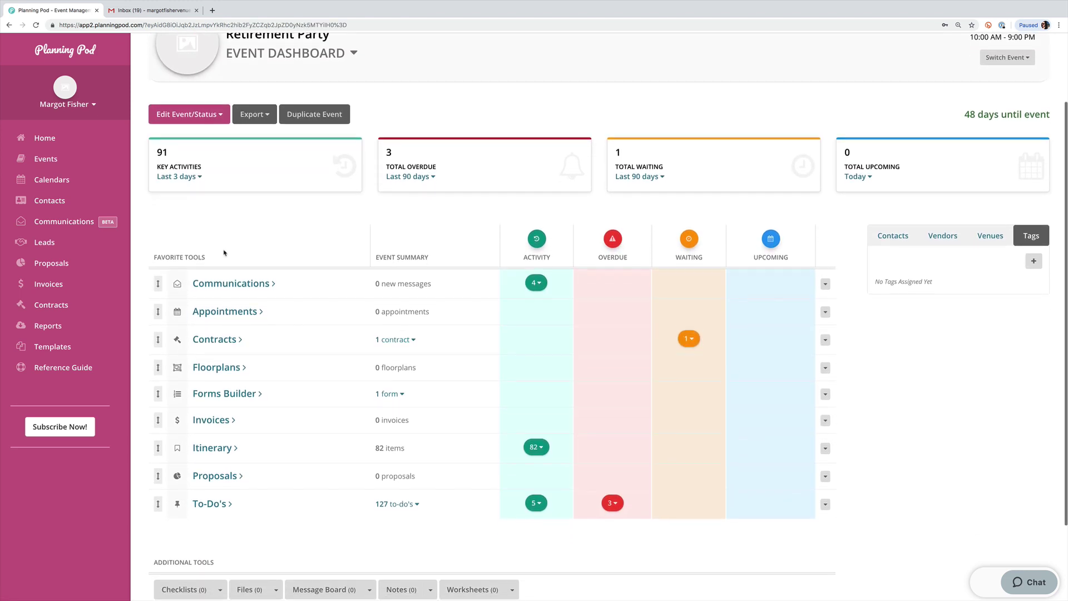
scroll(223, 252, down, 1)
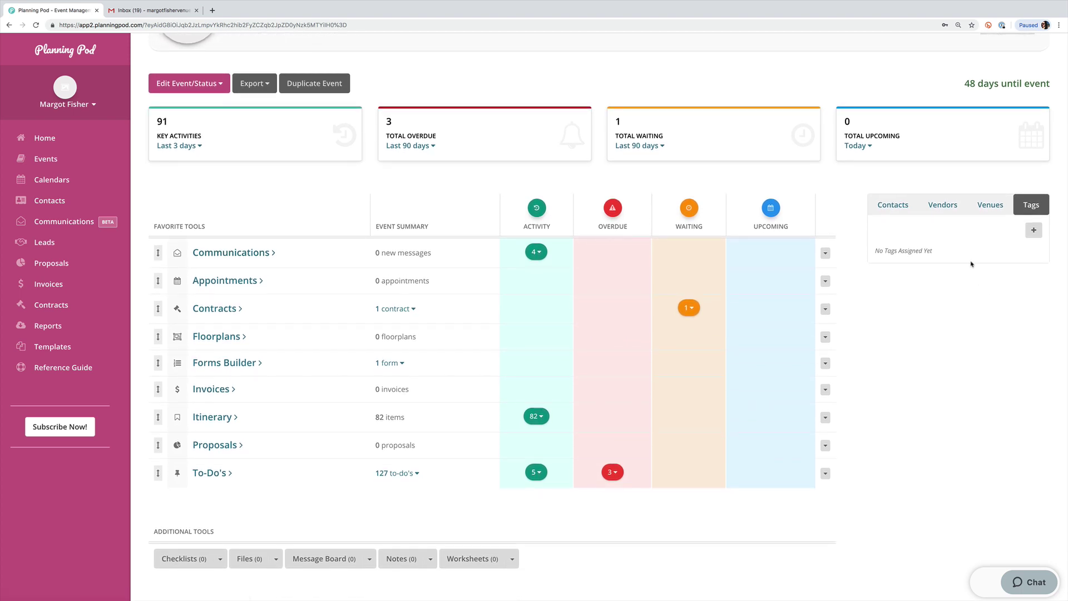
click(884, 206)
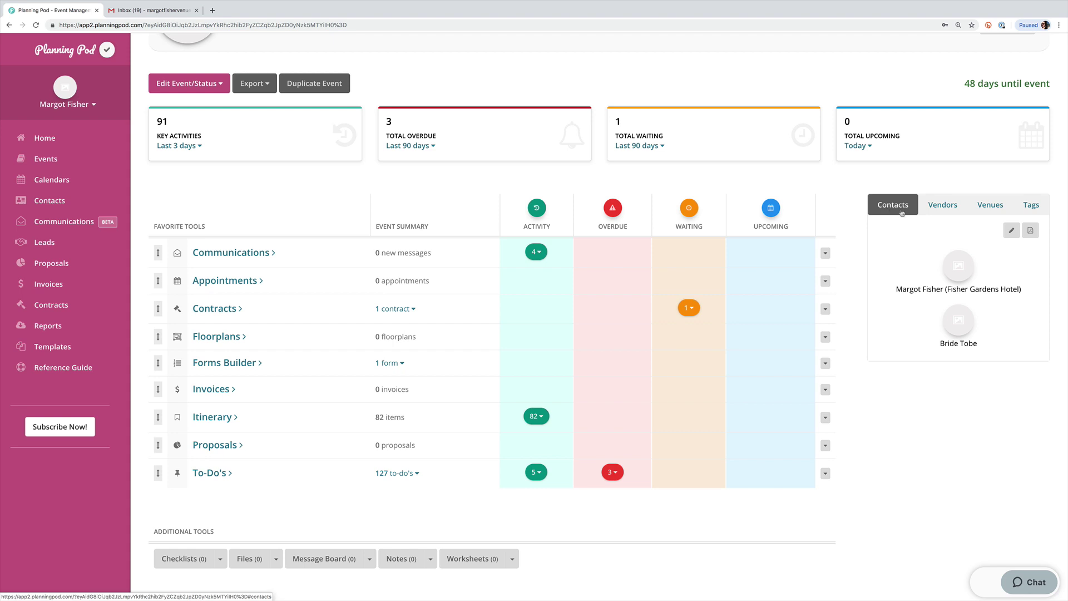
Assign the catering contact to the Retirement Party event with the Admin user group.
click(1013, 234)
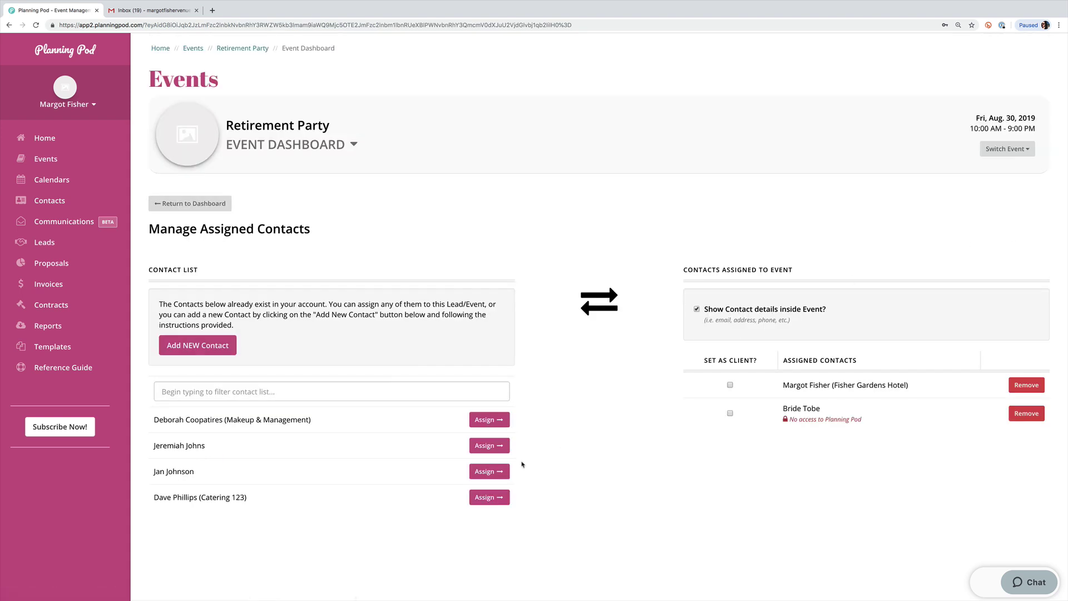
click(491, 501)
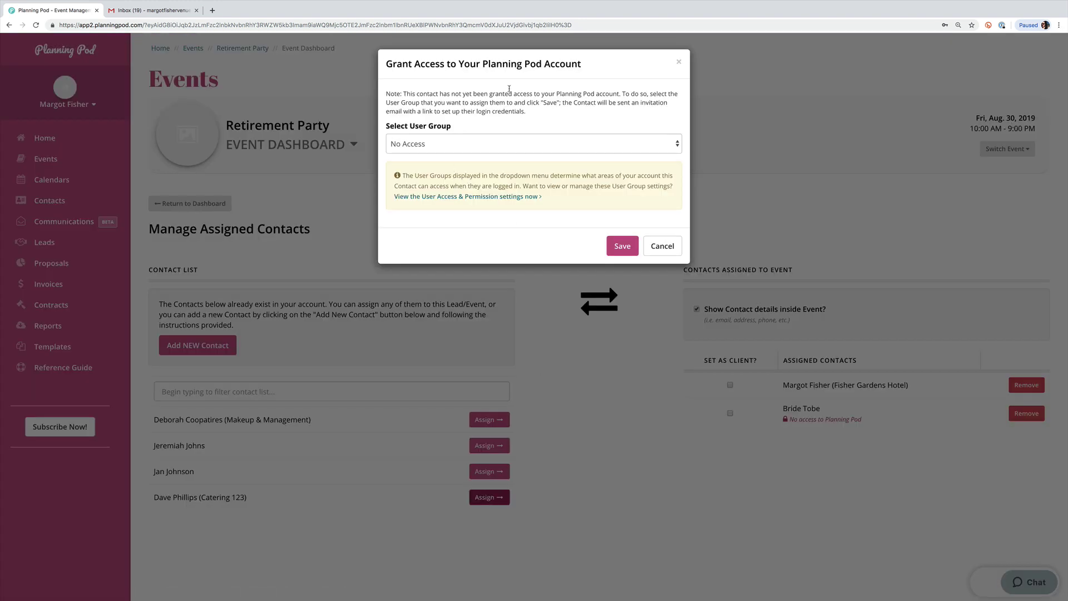
click(460, 146)
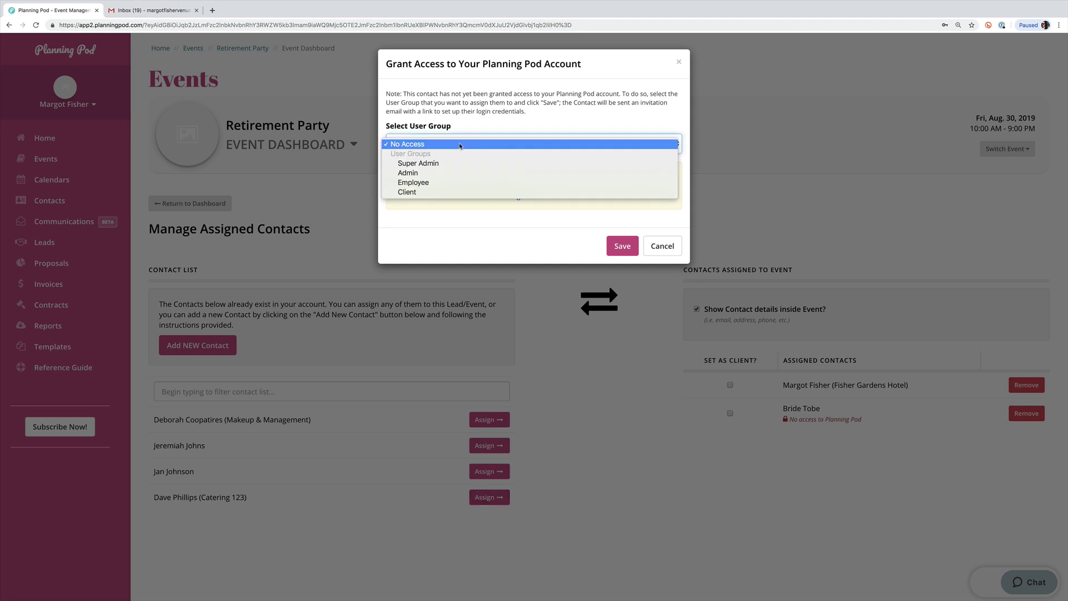
click(444, 173)
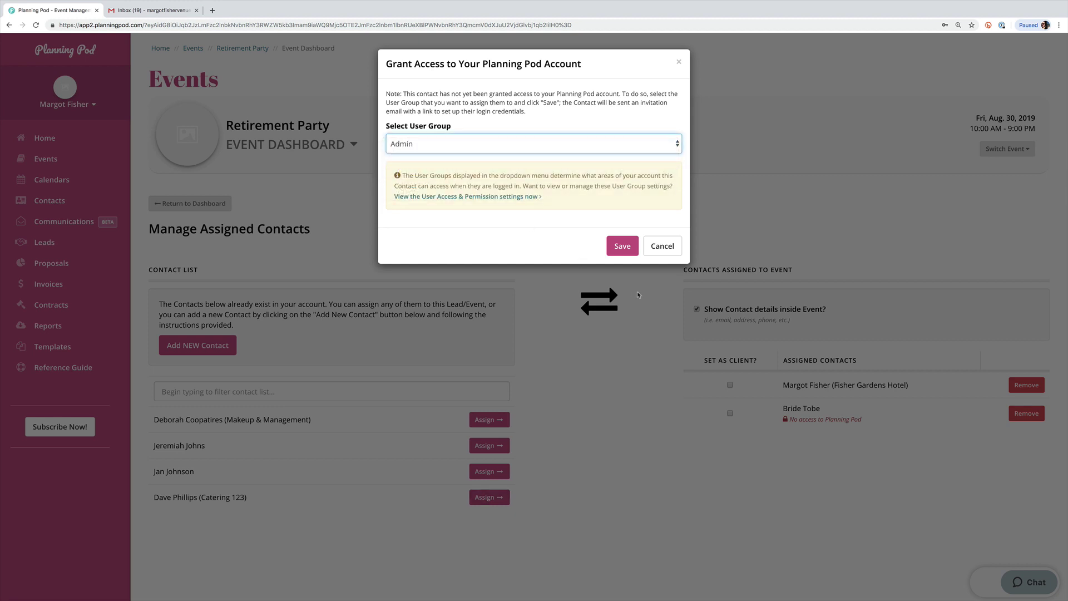
click(620, 247)
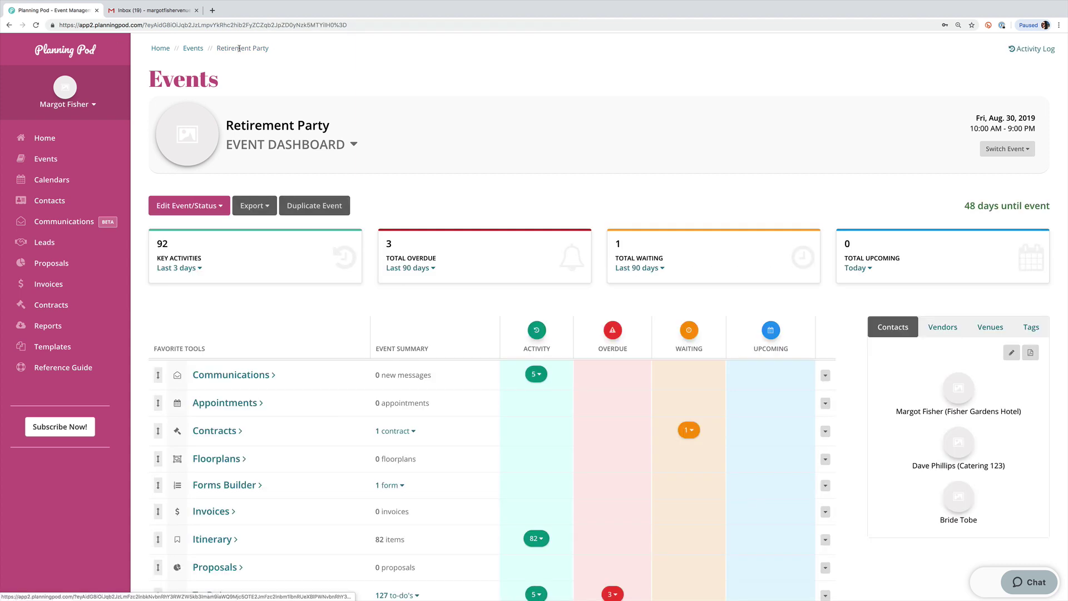
Book Pavillion on Property's Outdoor Covered Reception Space with the Outdoor reception Space floorplan attached.
scroll(834, 345, down, 2)
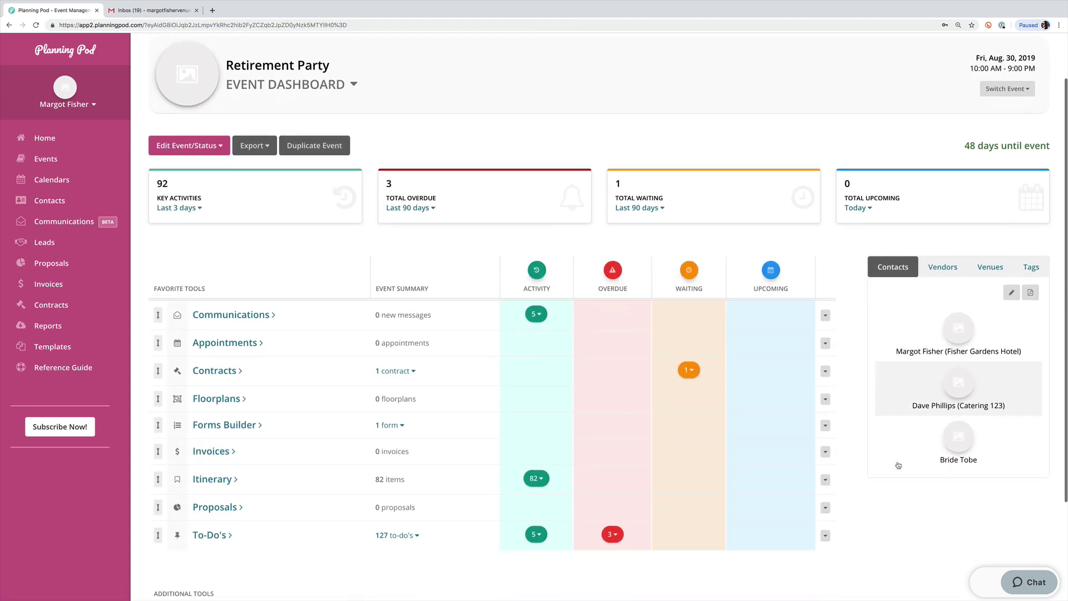
click(939, 267)
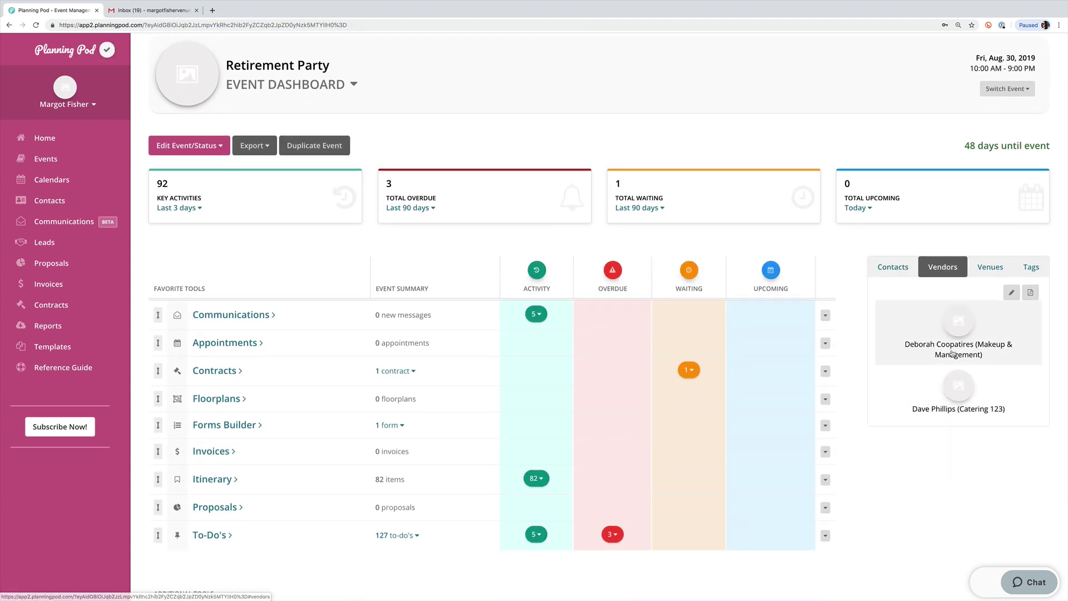
click(991, 271)
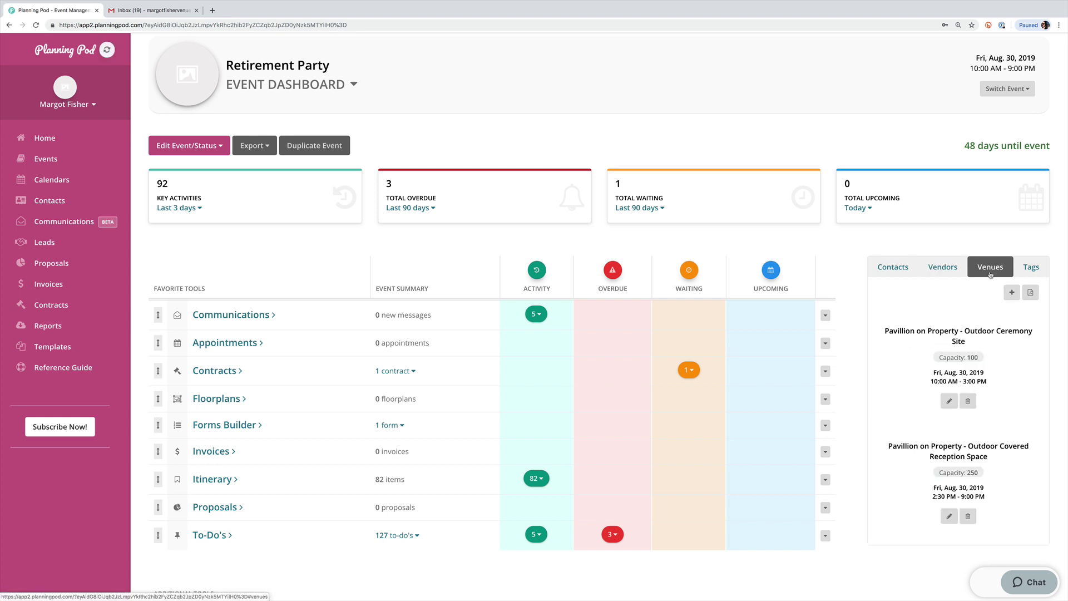
click(1011, 293)
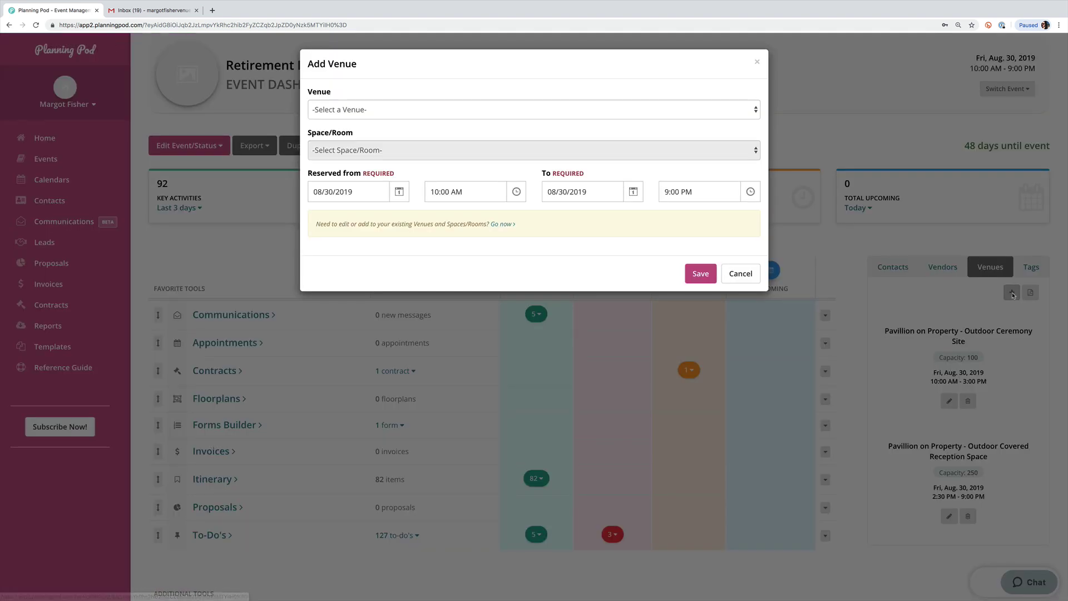
click(396, 110)
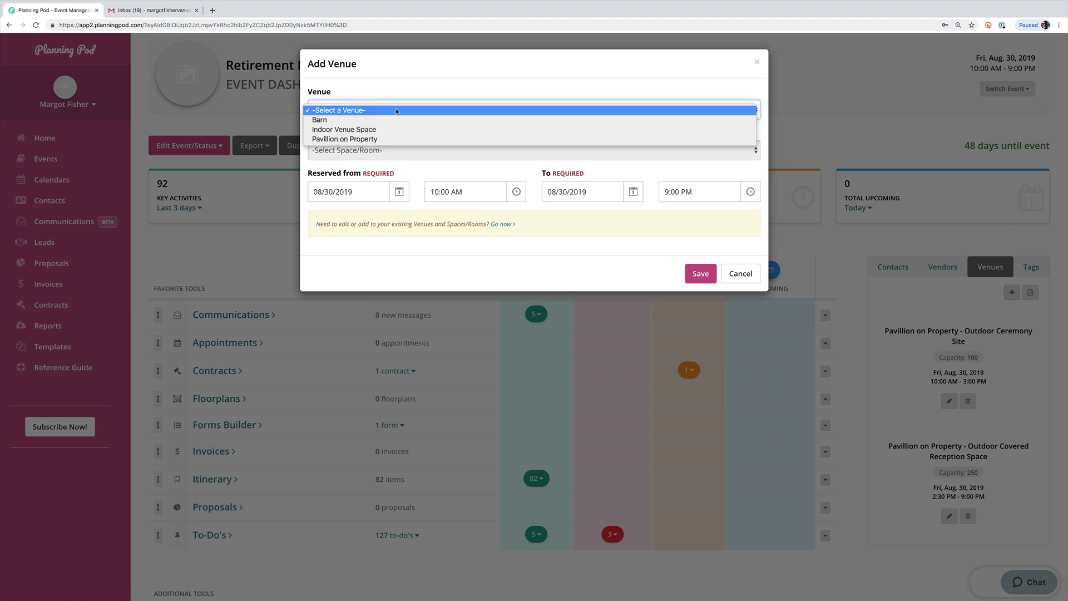
click(393, 139)
click(478, 158)
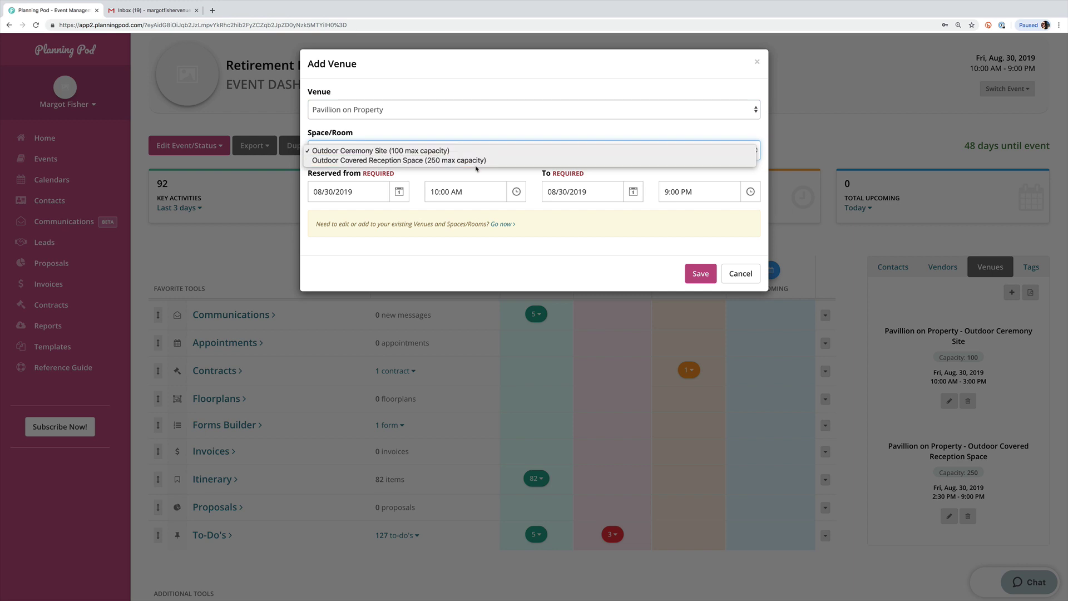
click(477, 161)
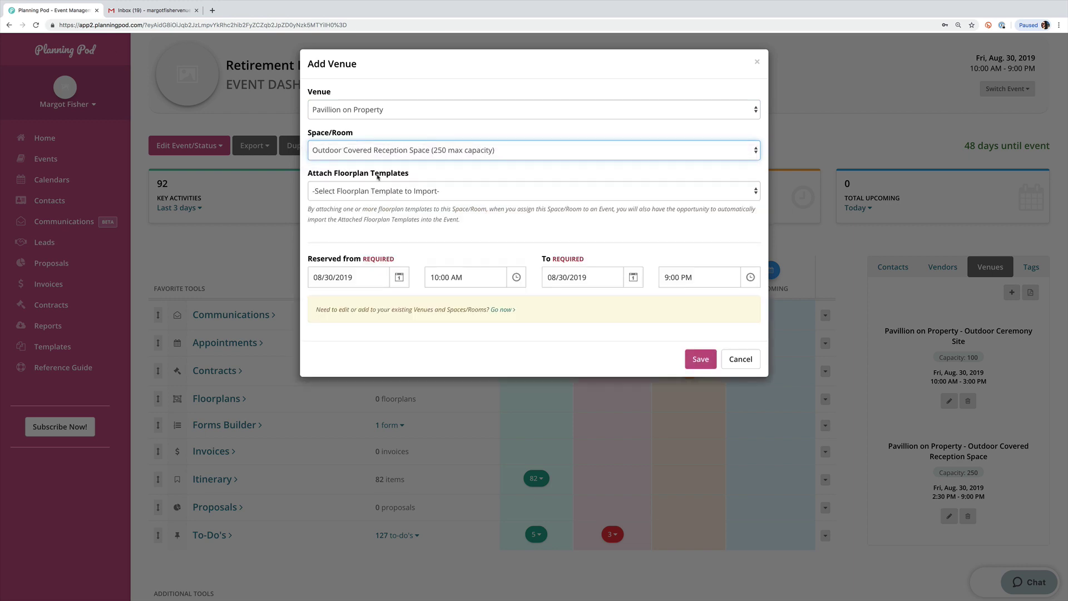
click(384, 195)
click(382, 203)
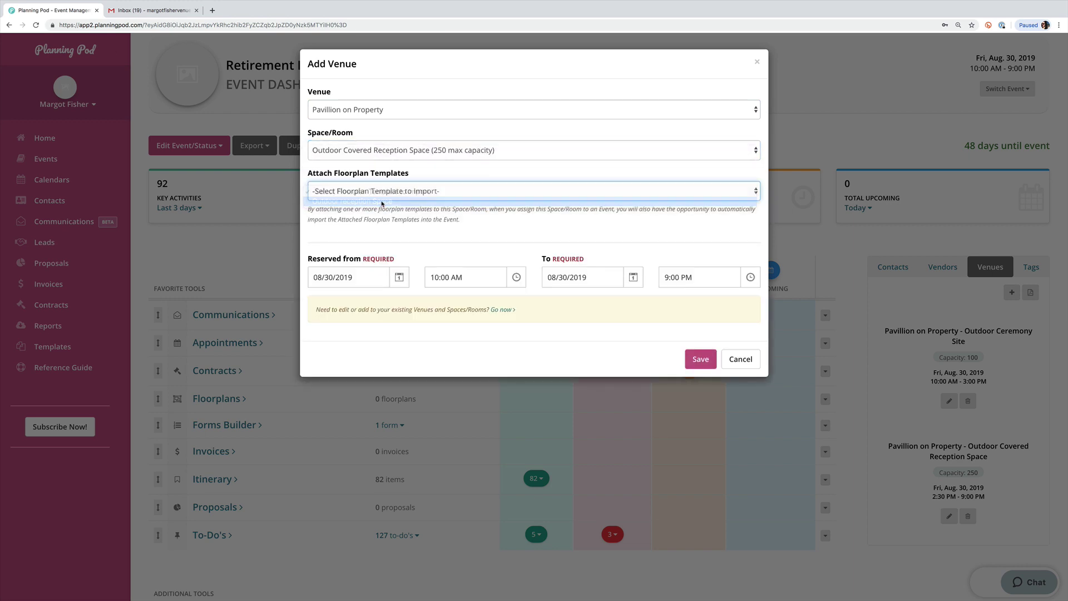
click(701, 359)
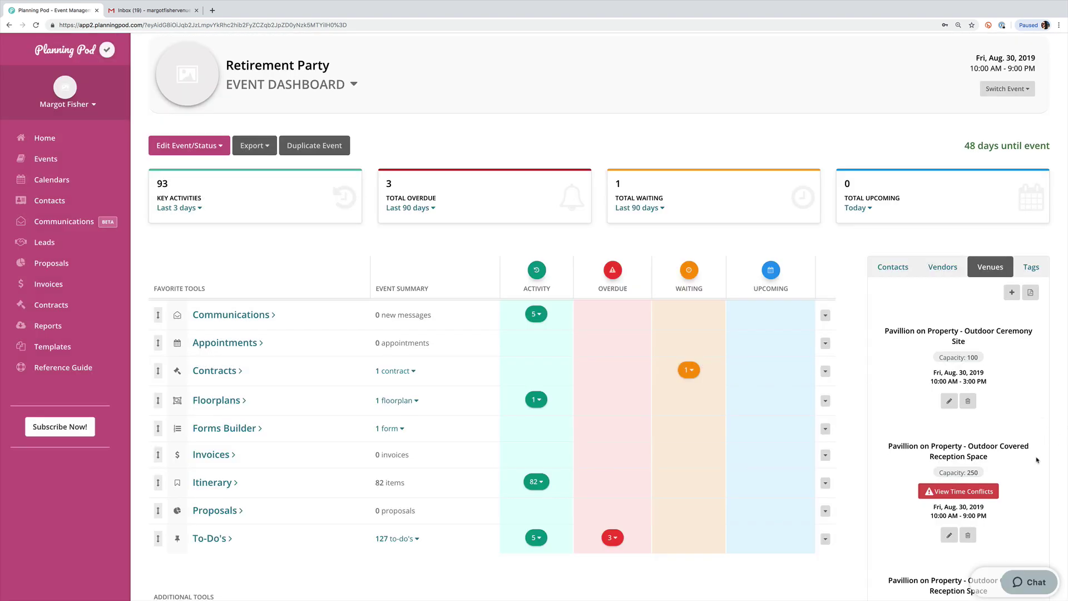
Review the time conflict, then delete the 10:00 AM–9:00 PM Outdoor Covered Reception Space booking.
scroll(1040, 465, down, 3)
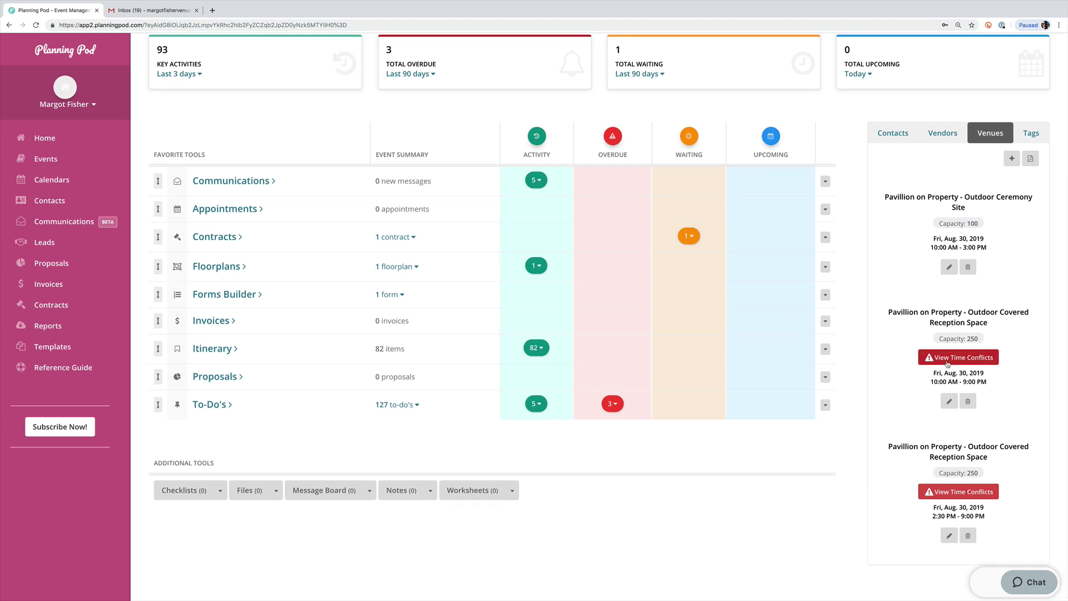
click(965, 495)
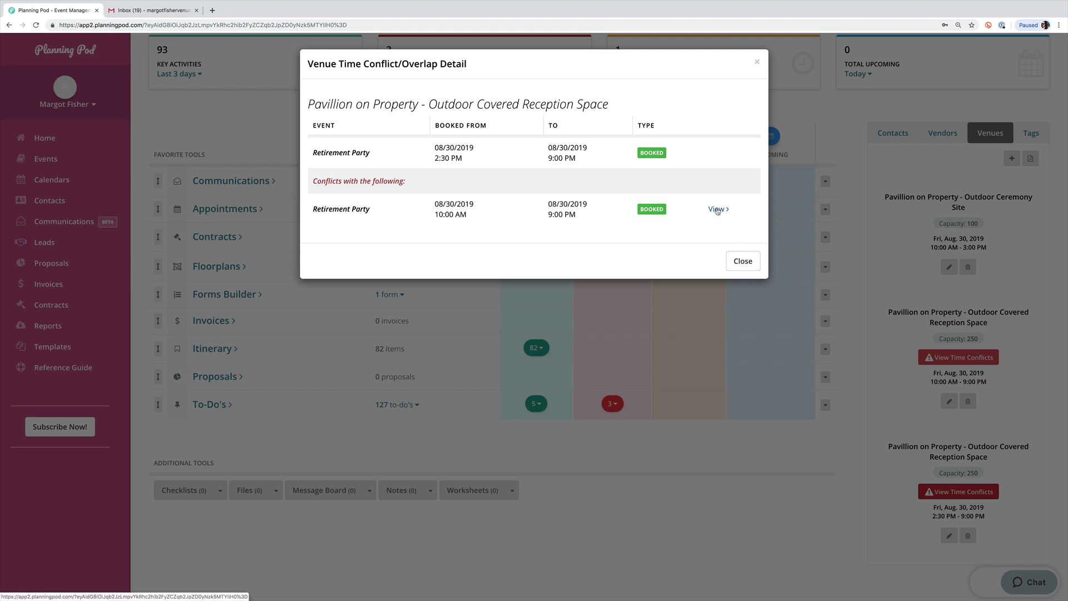
click(743, 262)
scroll(848, 456, down, 3)
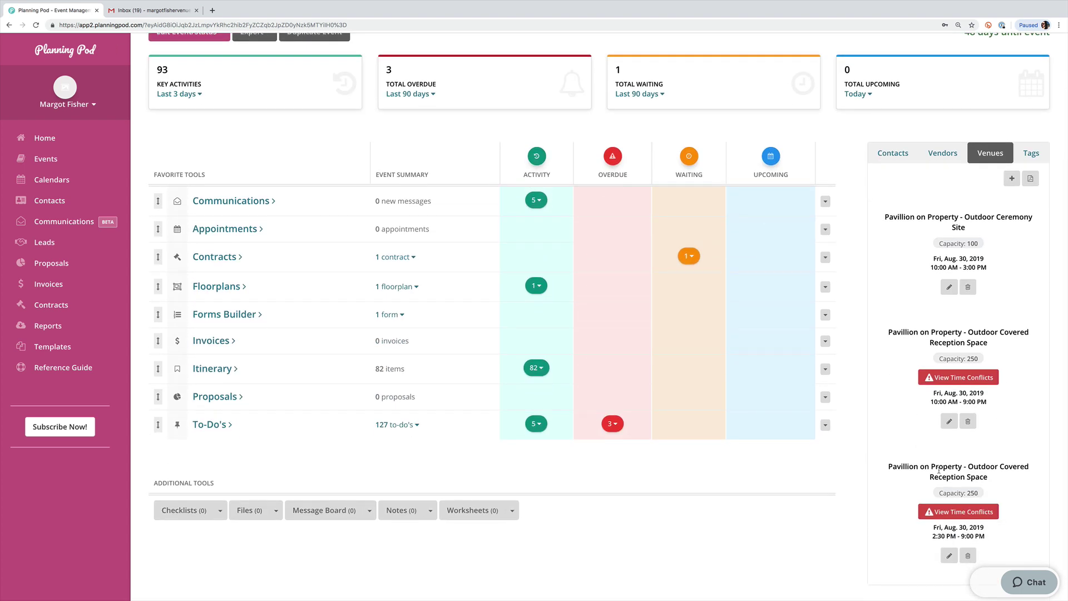
click(968, 423)
click(688, 132)
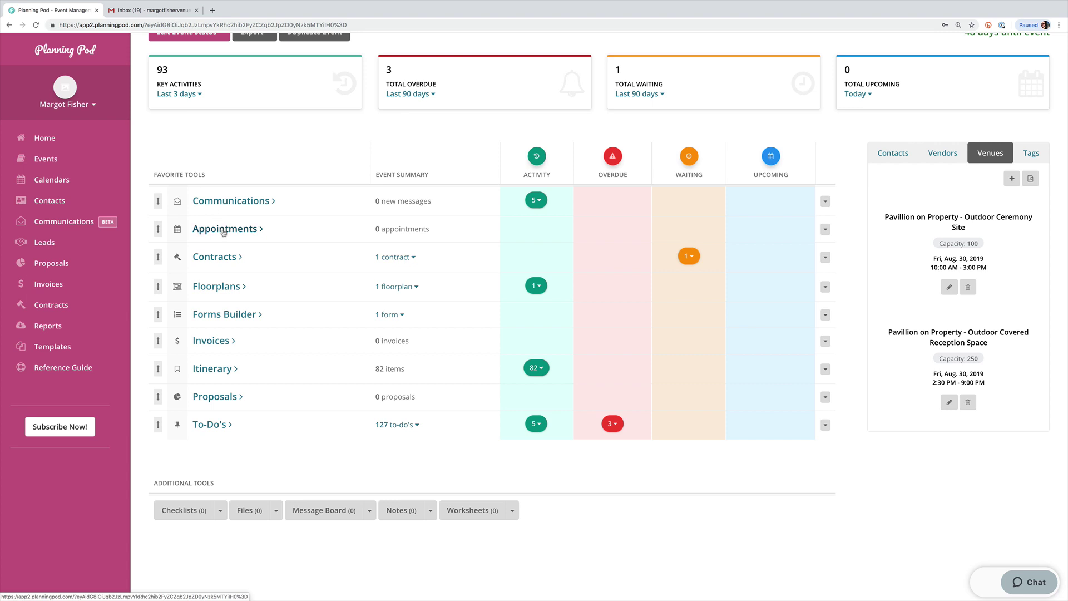
View the Retirement Party's appointments calendar, then return to the event dashboard.
click(224, 232)
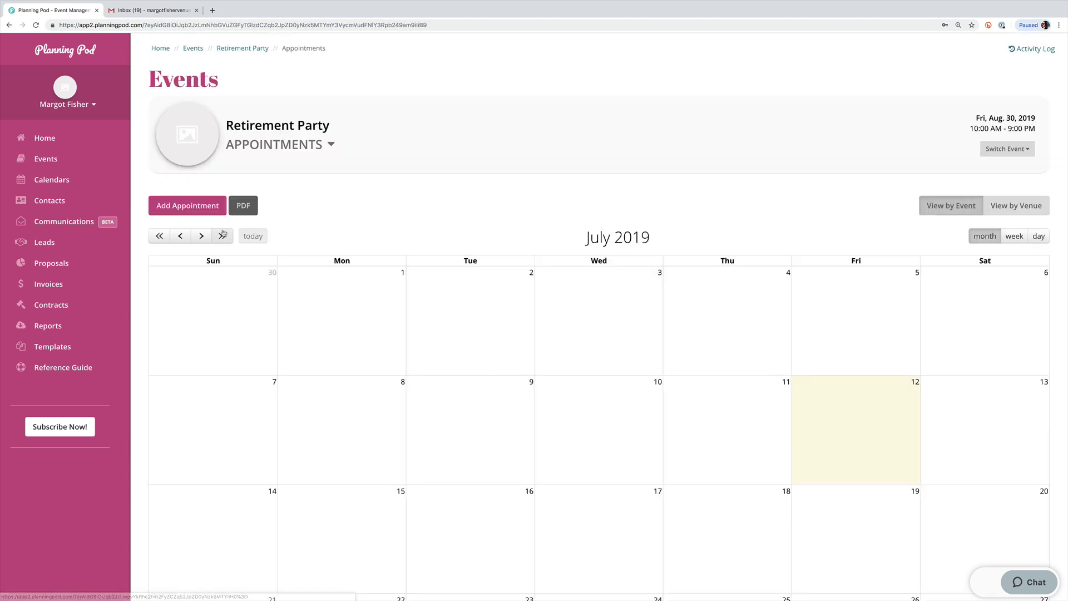
scroll(443, 384, down, 3)
scroll(444, 385, up, 3)
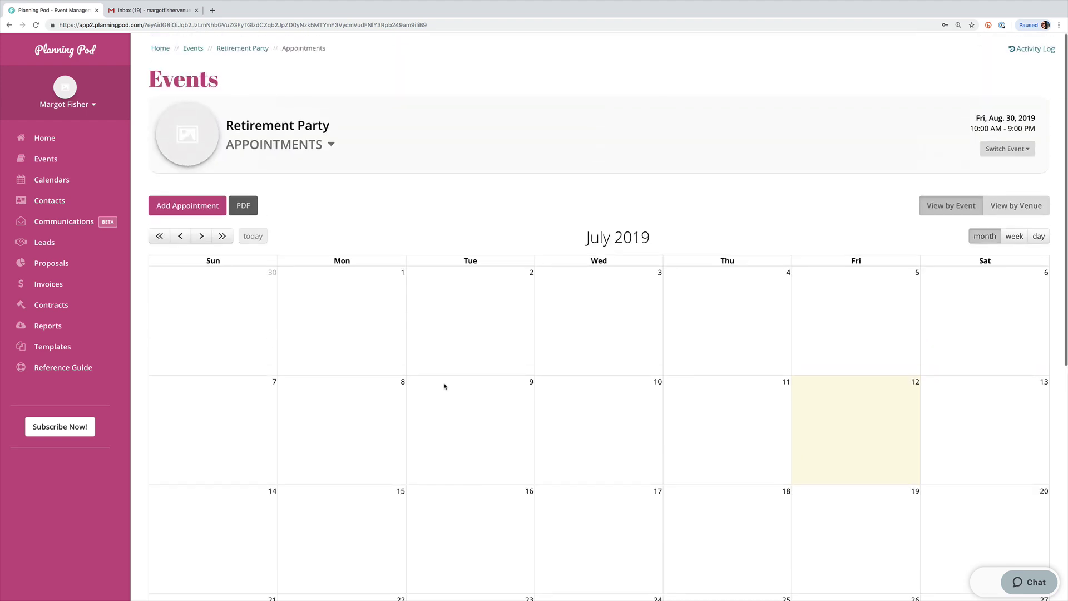
click(245, 48)
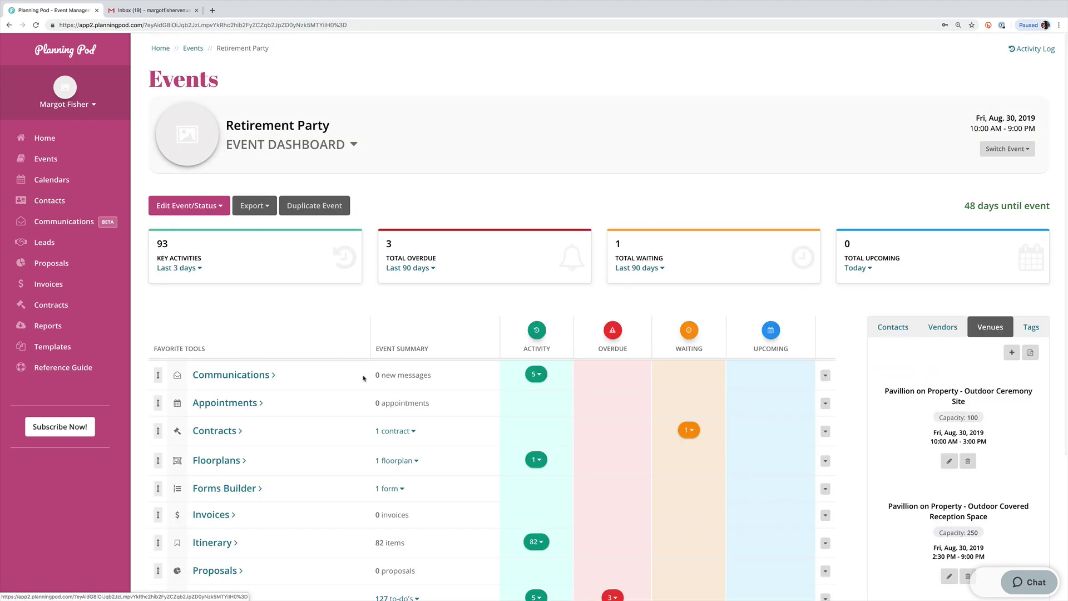
scroll(363, 378, down, 3)
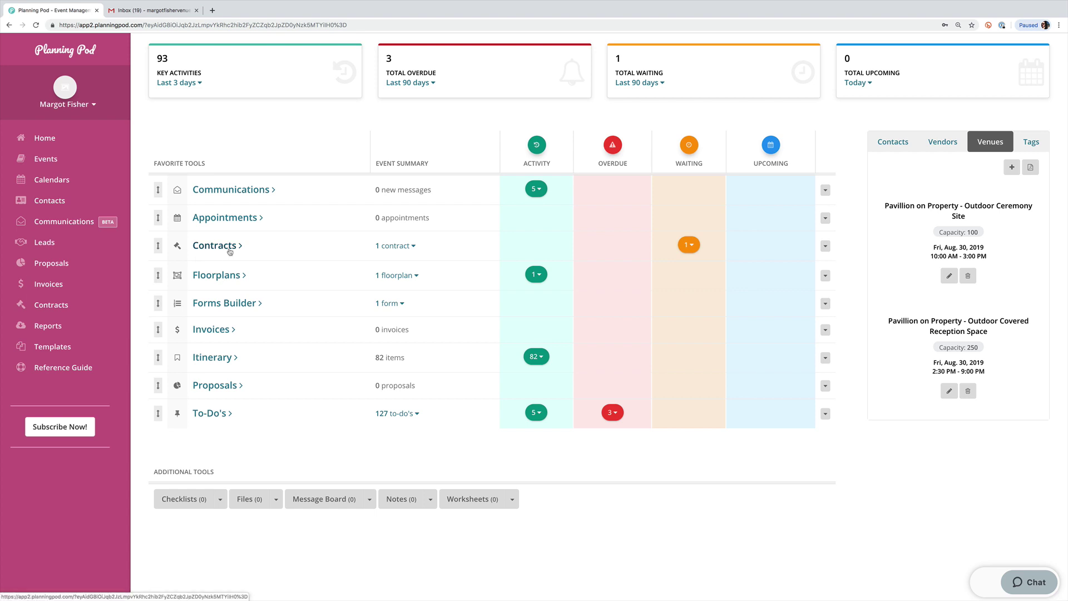
In the Outdoor reception Space floorplan, place a sofa above the tables and save it.
click(234, 279)
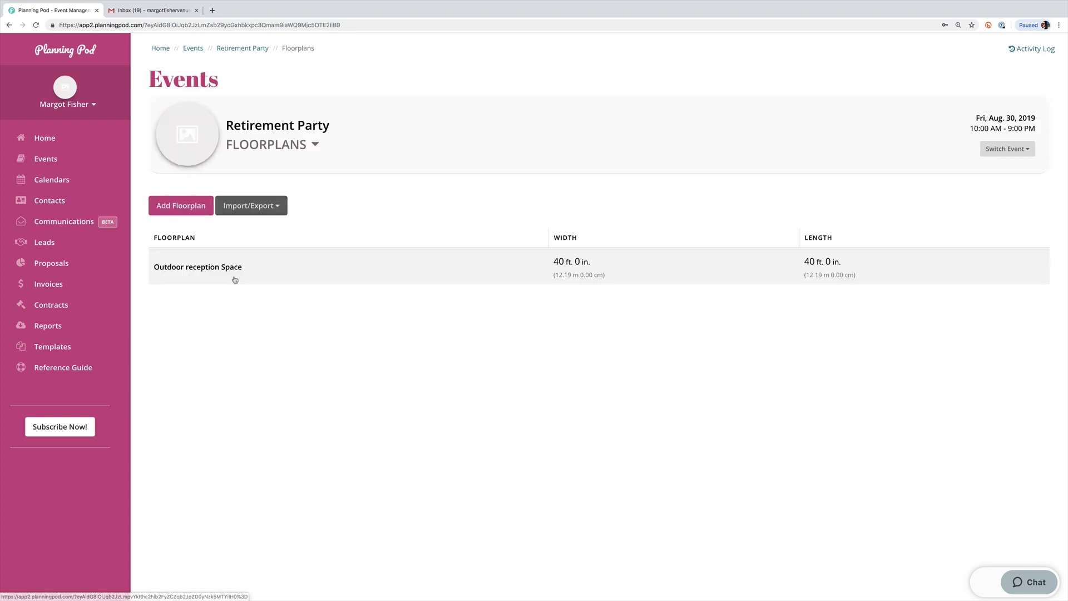
click(345, 273)
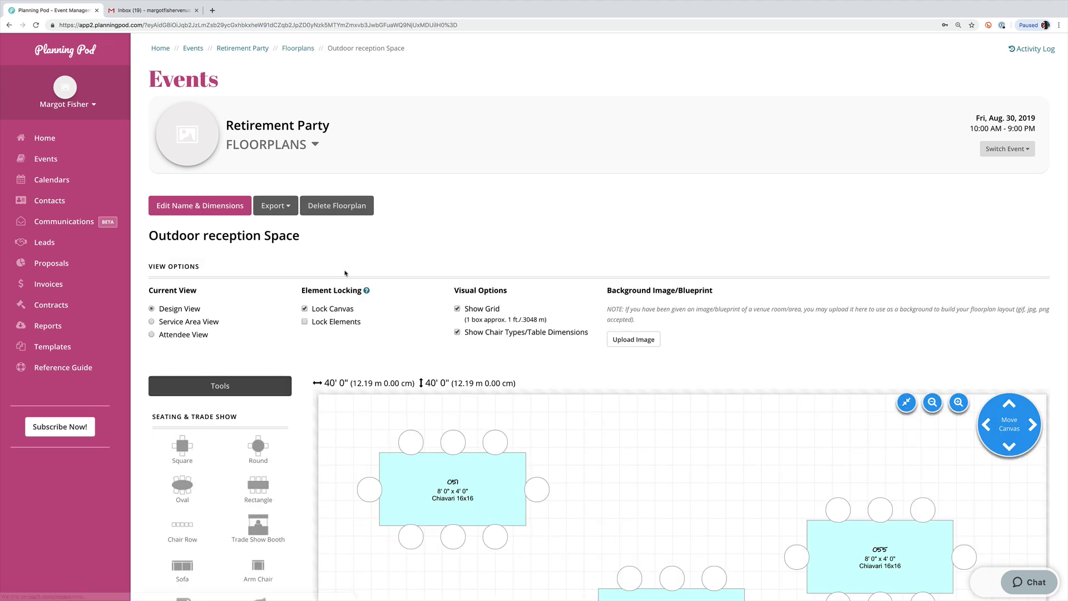
scroll(467, 388, down, 5)
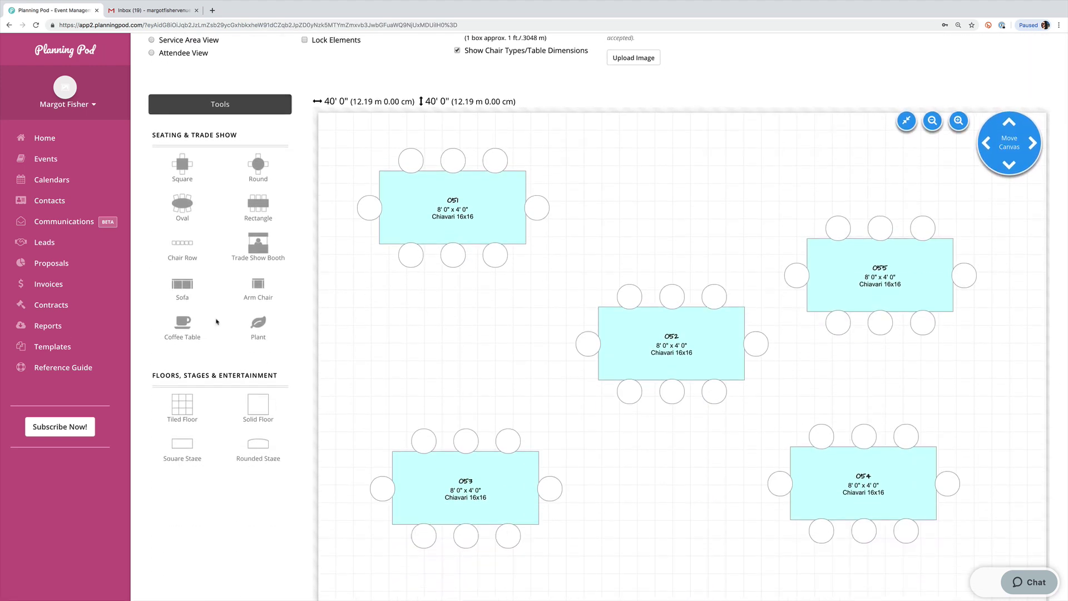
drag(182, 286, 671, 155)
click(702, 317)
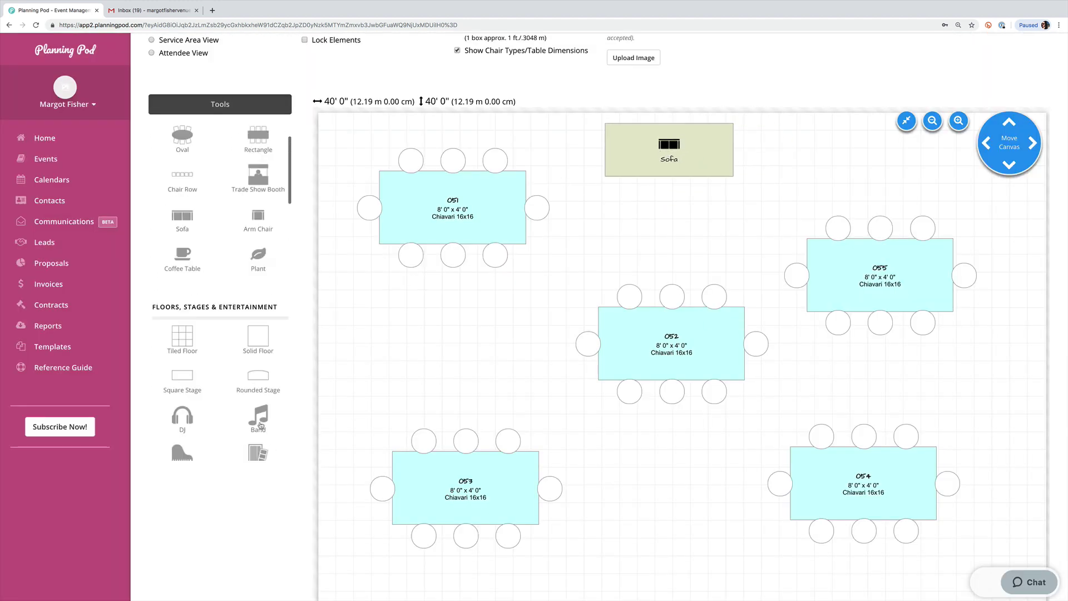
Return to the Retirement Party dashboard and open its itinerary.
scroll(476, 227, up, 5)
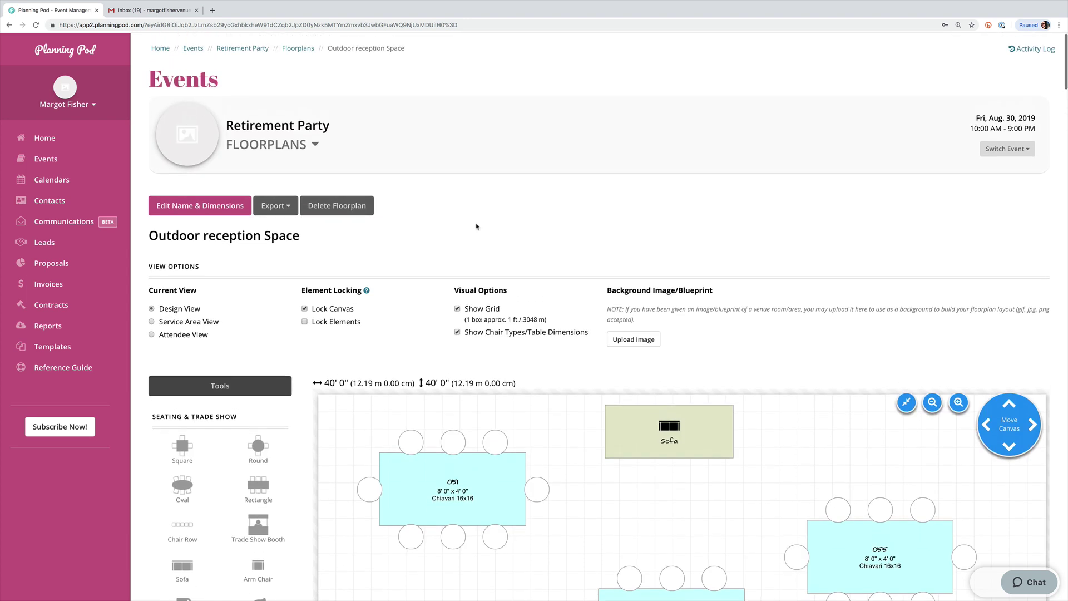
click(245, 51)
scroll(402, 383, down, 3)
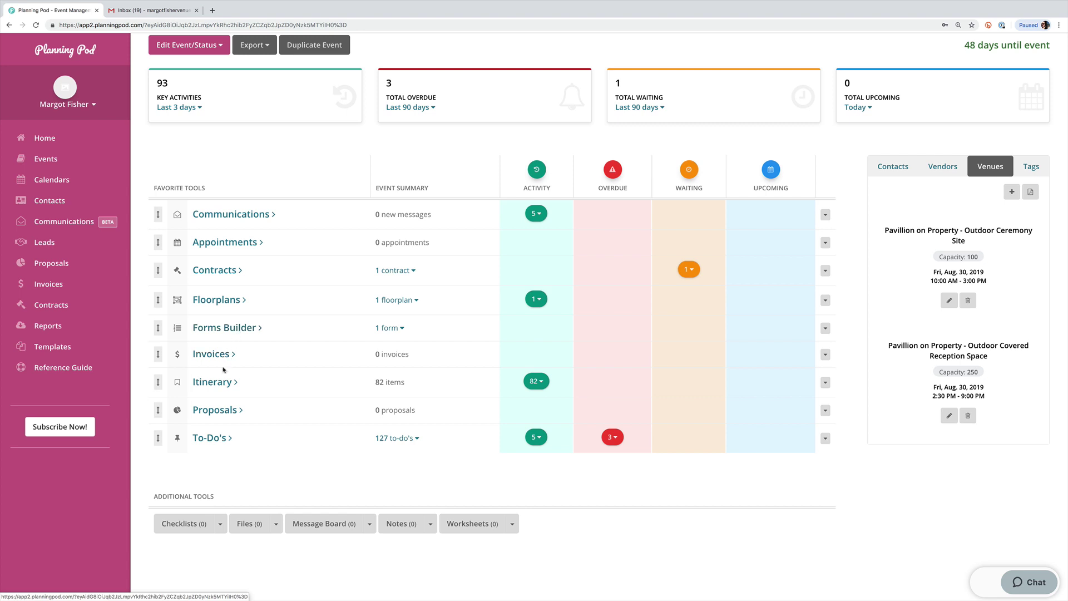
click(218, 383)
Expand Bride's Hair to show its vendors, contacts, categories and 10-minute reminder.
scroll(644, 346, down, 1)
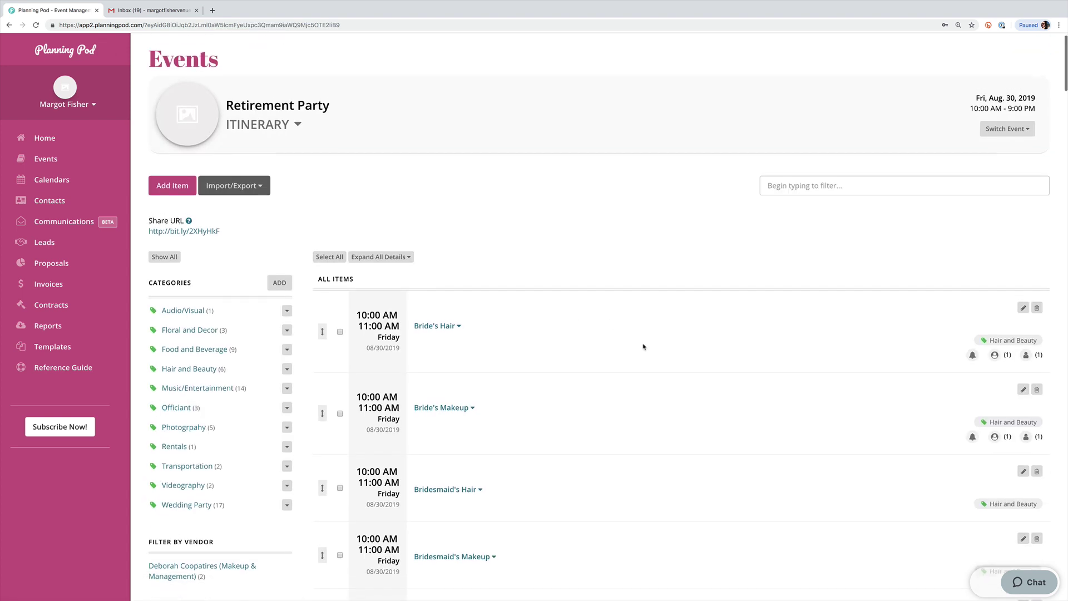
scroll(643, 347, down, 2)
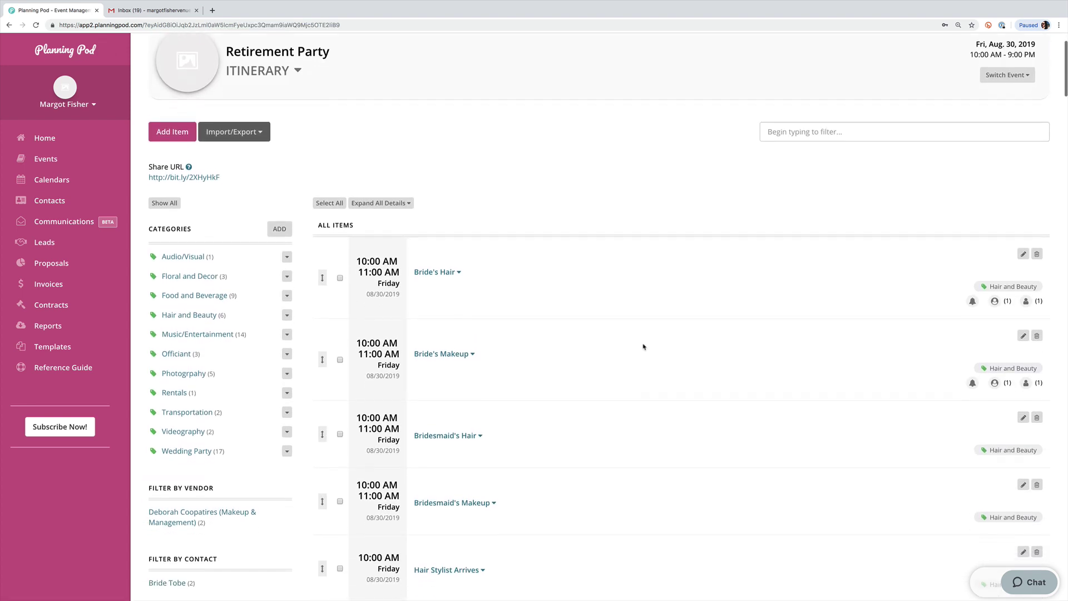
click(449, 270)
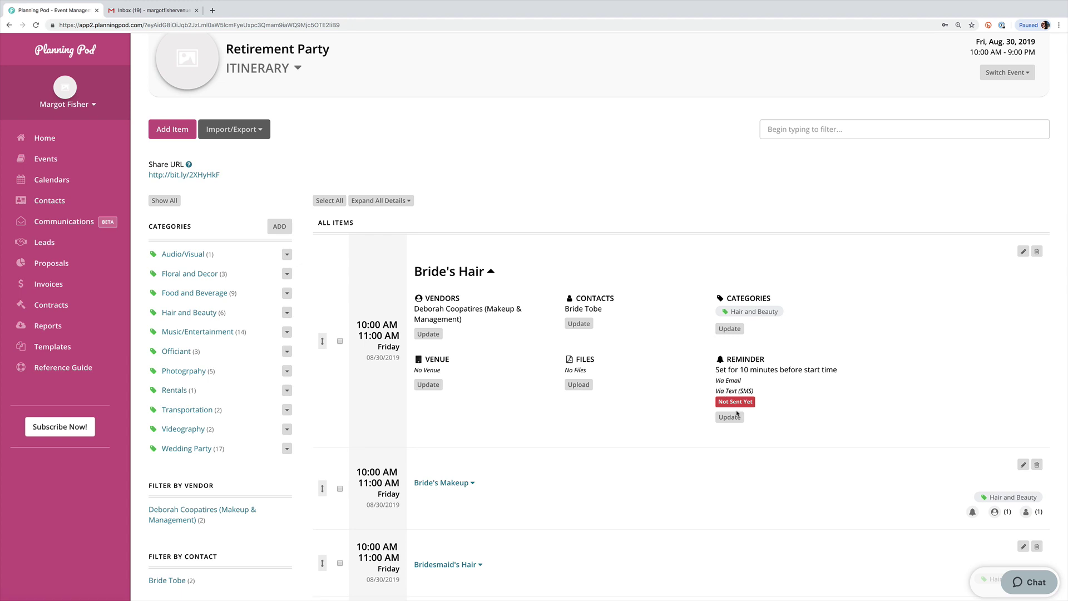
scroll(737, 412, down, 1)
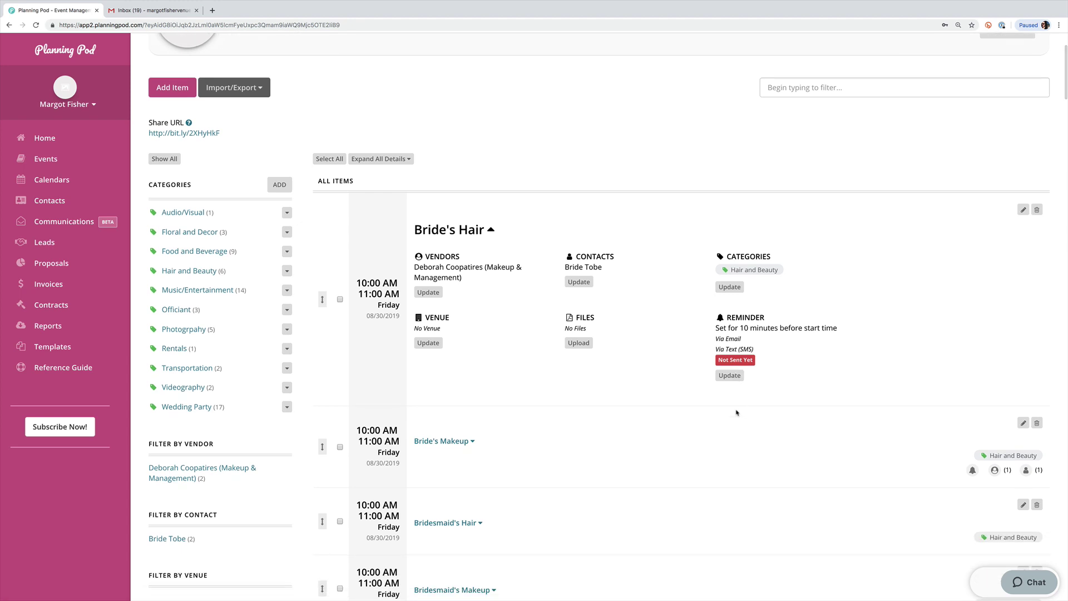
Shift the selected Bride's Hair and Bride's Makeup items back by 30 minutes.
click(340, 299)
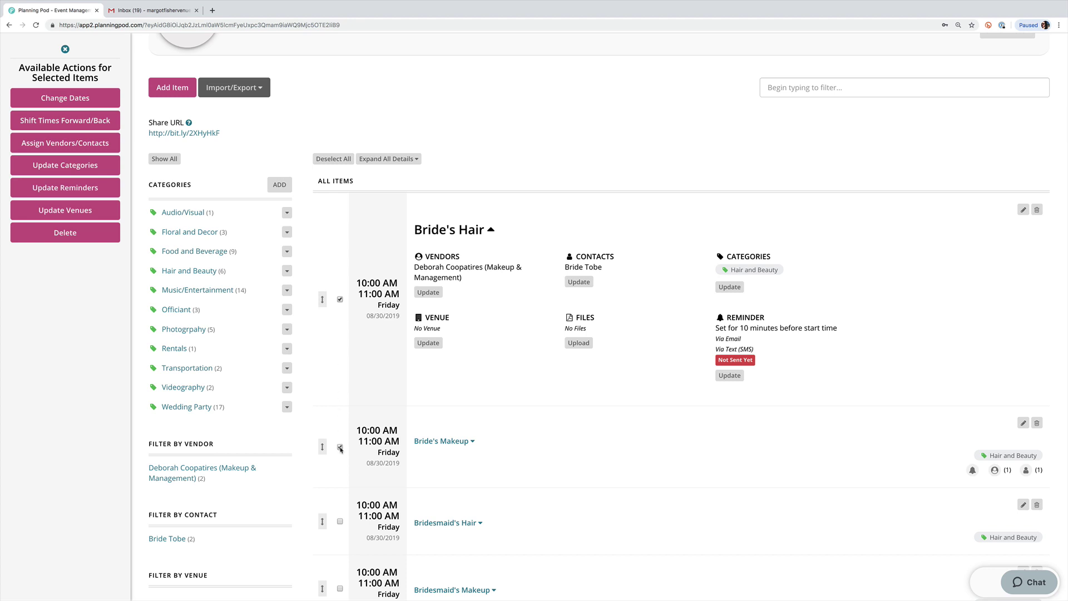
click(70, 121)
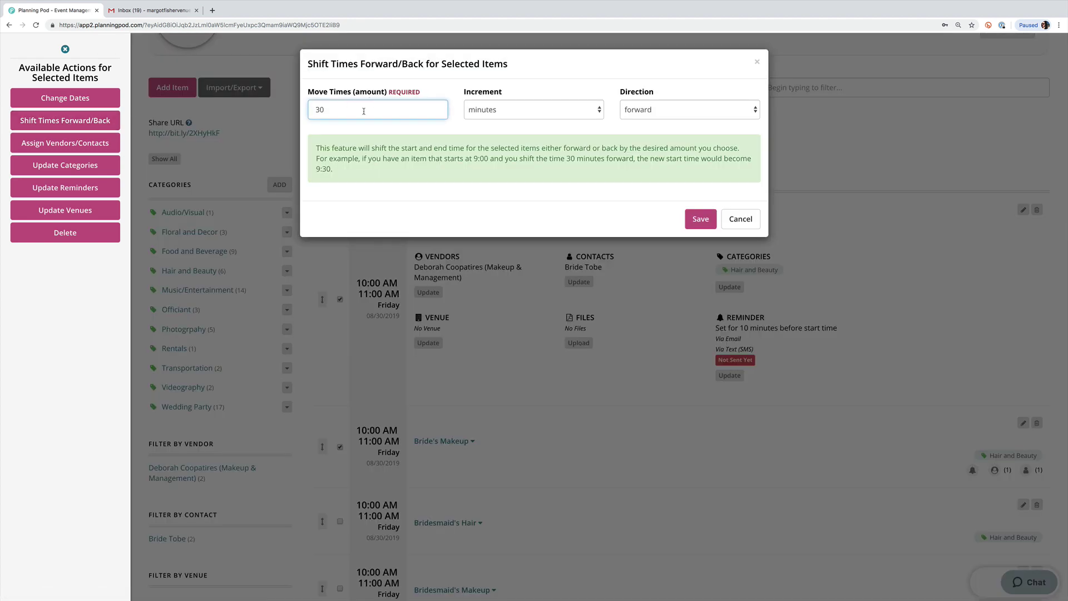
click(683, 111)
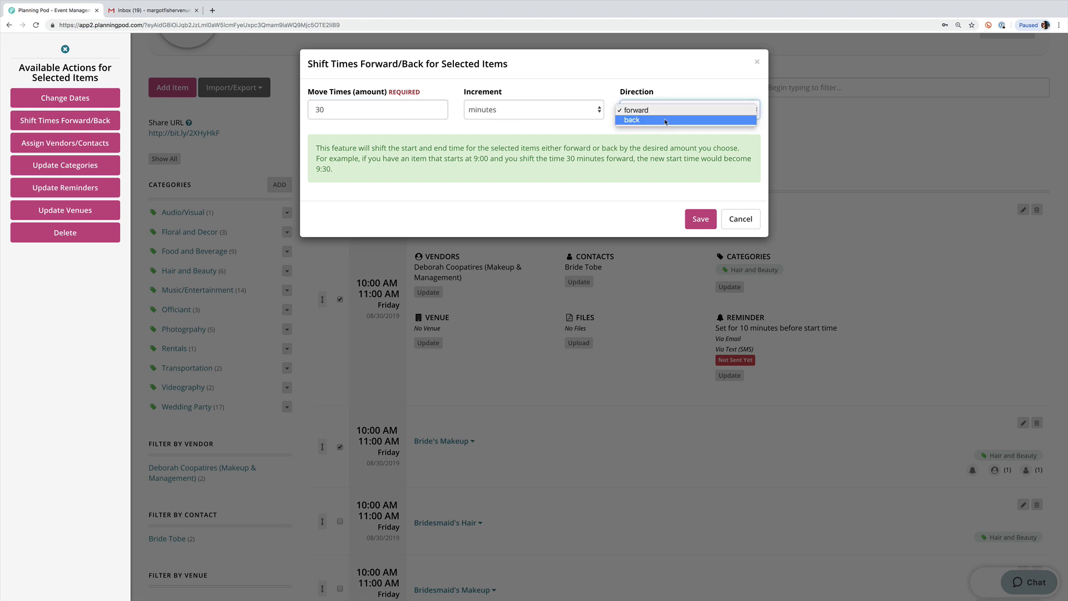
click(668, 121)
click(701, 220)
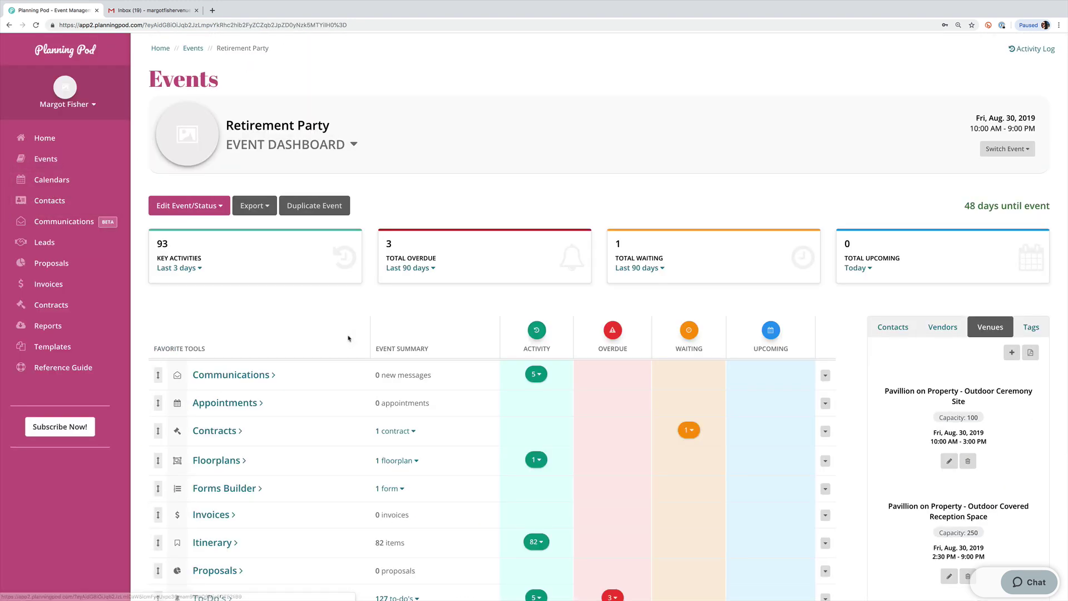
scroll(348, 338, down, 3)
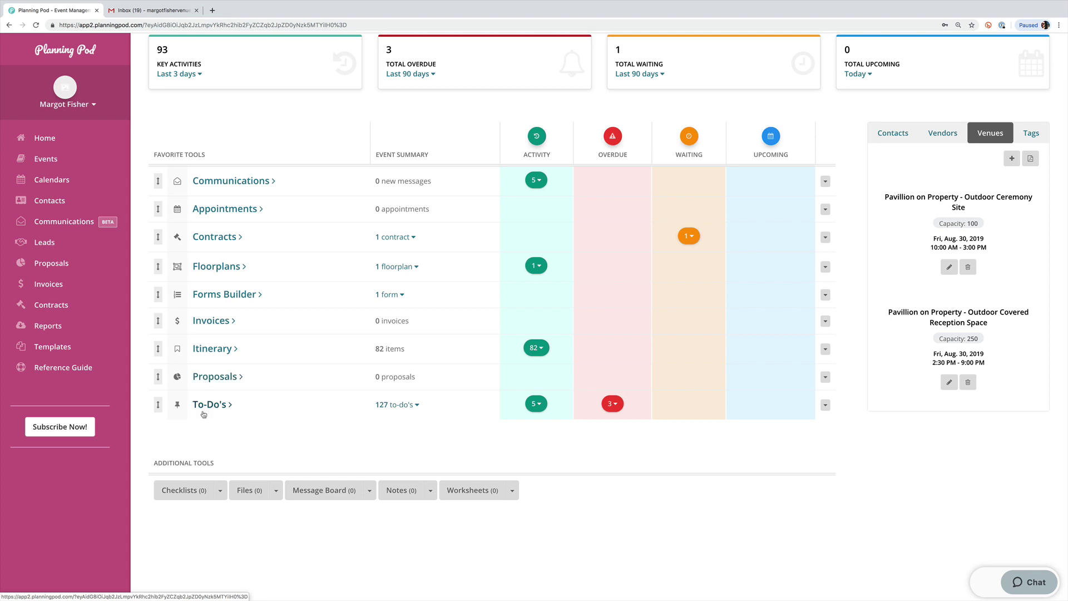
click(214, 406)
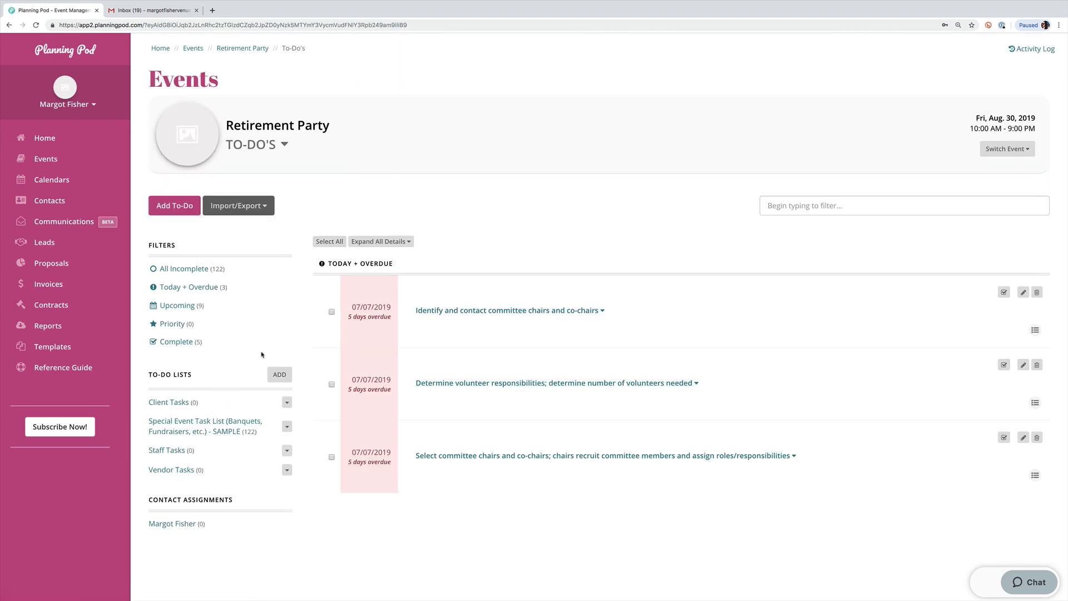
click(331, 312)
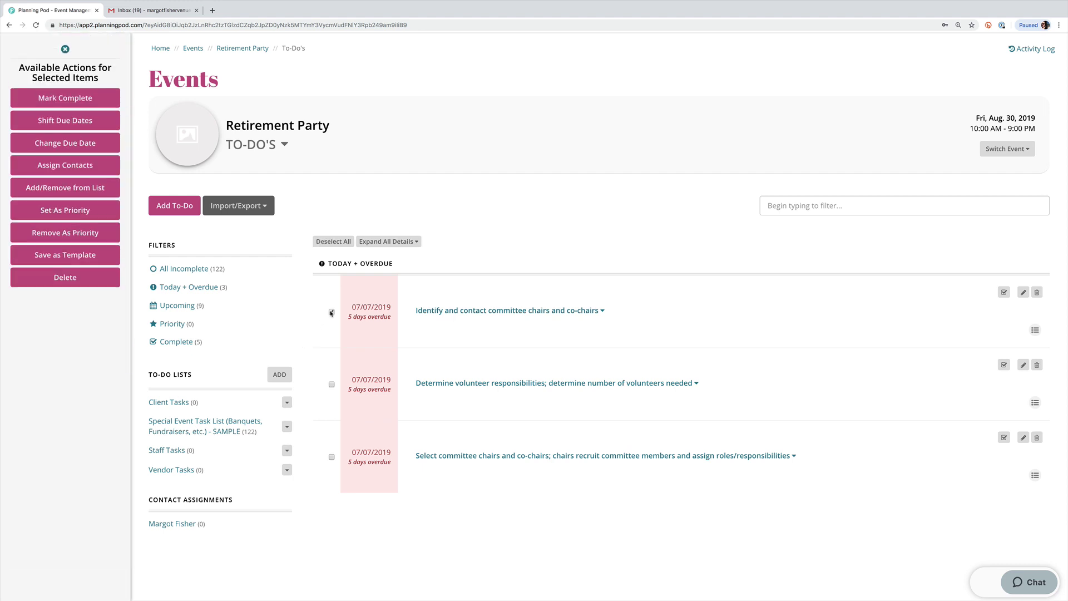
click(331, 312)
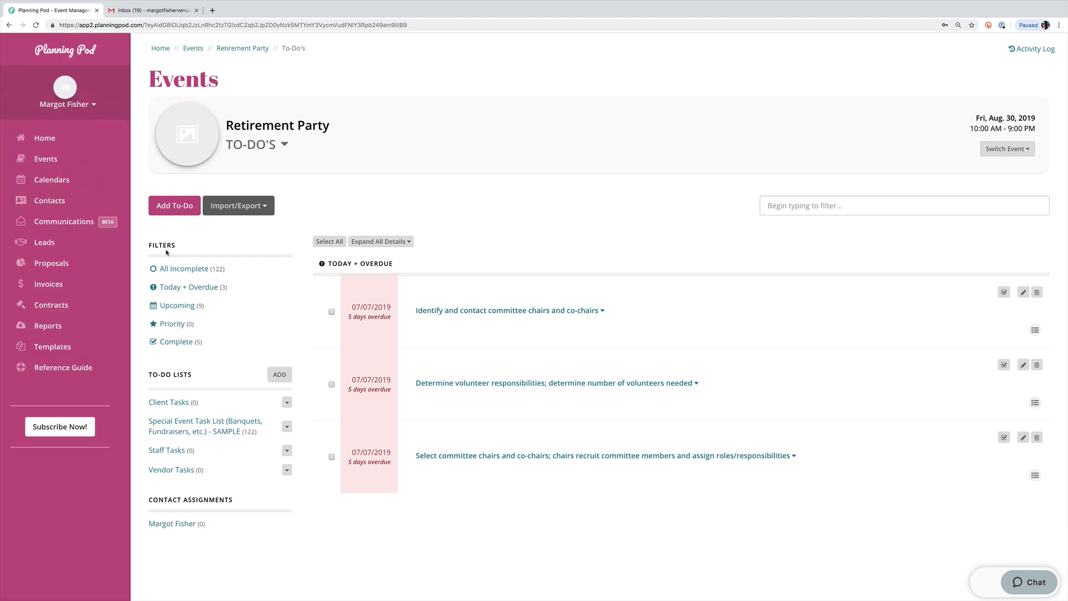
click(193, 288)
click(181, 307)
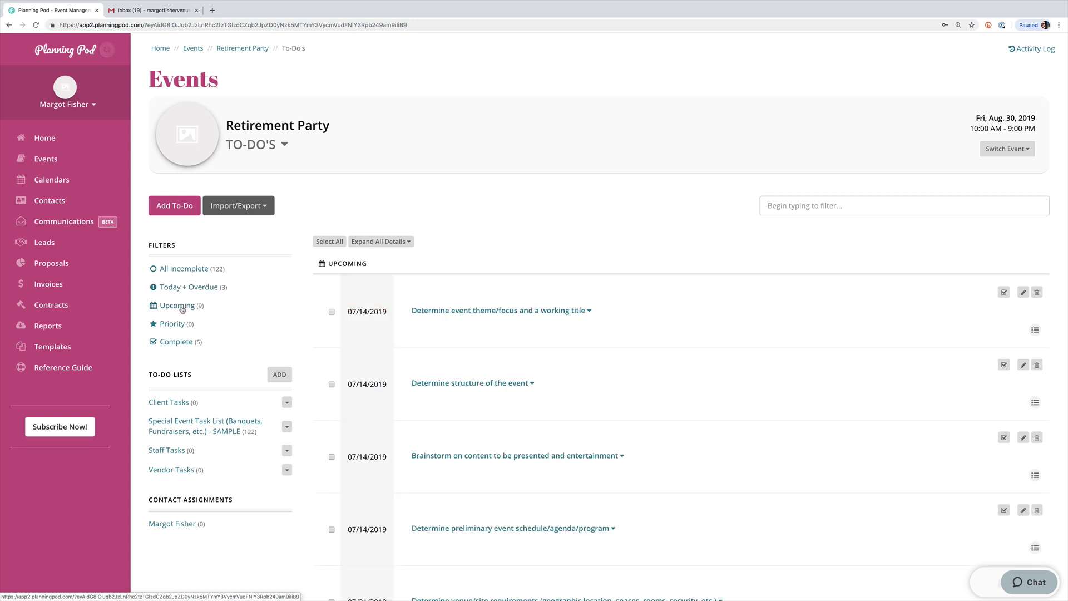
click(181, 428)
click(172, 523)
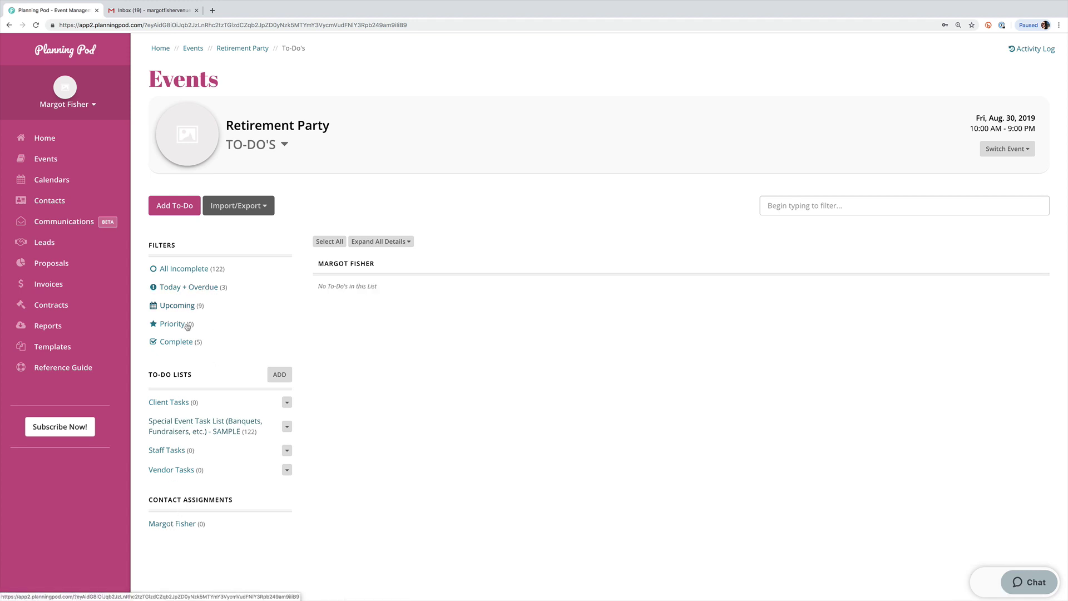
click(181, 427)
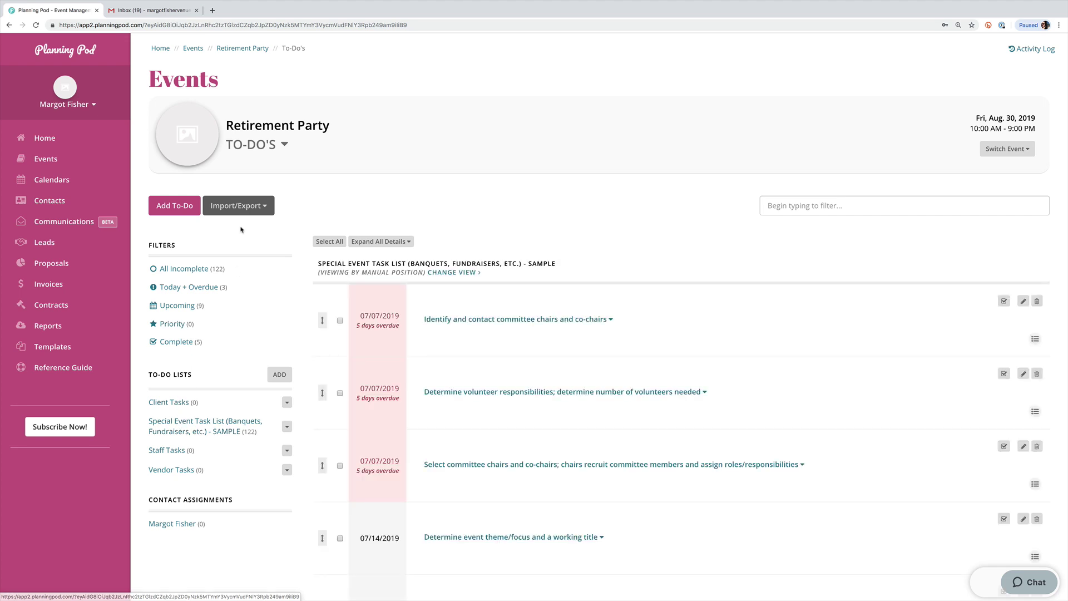
click(245, 207)
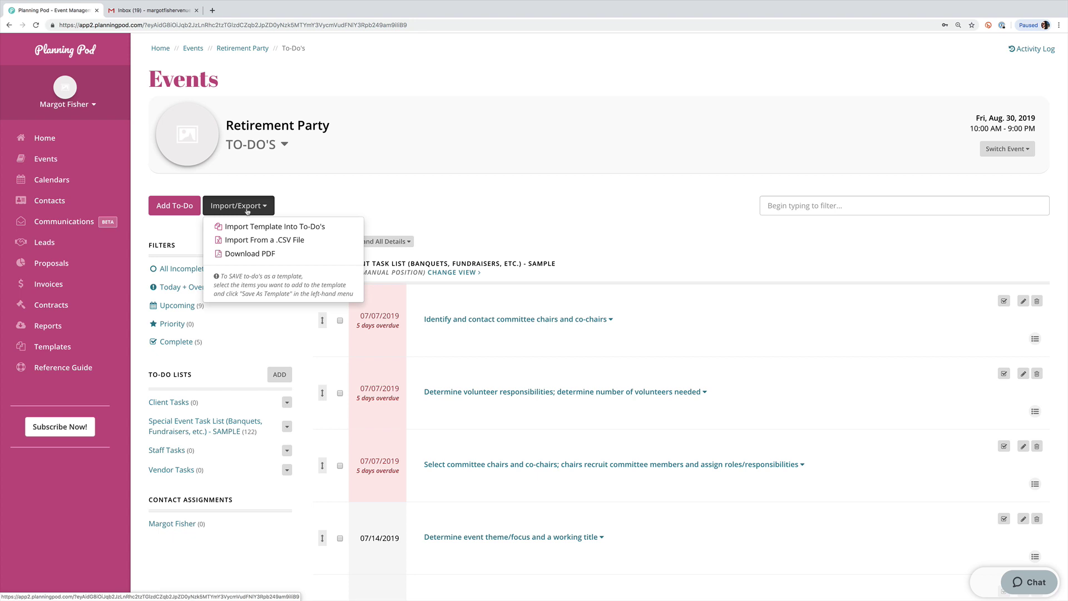
click(247, 209)
click(239, 48)
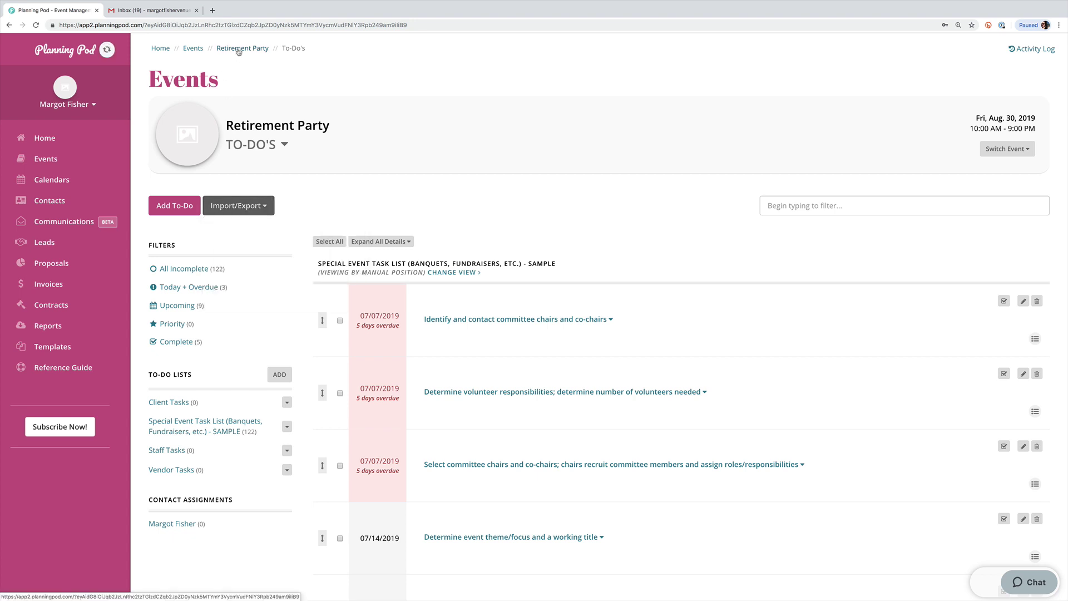
Remove Forms Builder from the Retirement Party's favorite tools and confirm the removal.
scroll(291, 345, down, 3)
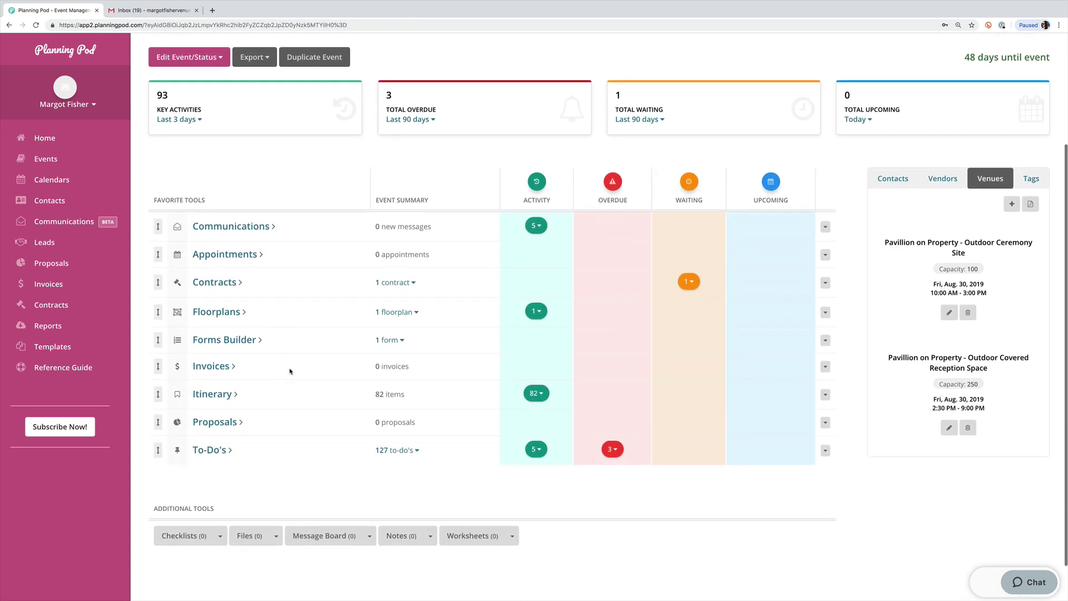
scroll(290, 371, down, 1)
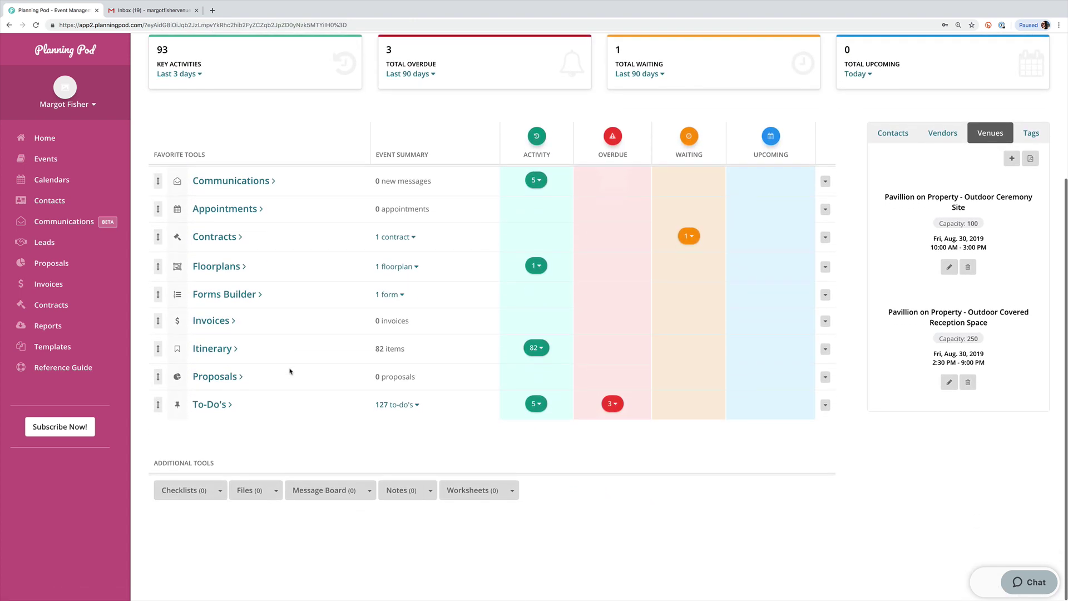
click(825, 295)
click(723, 311)
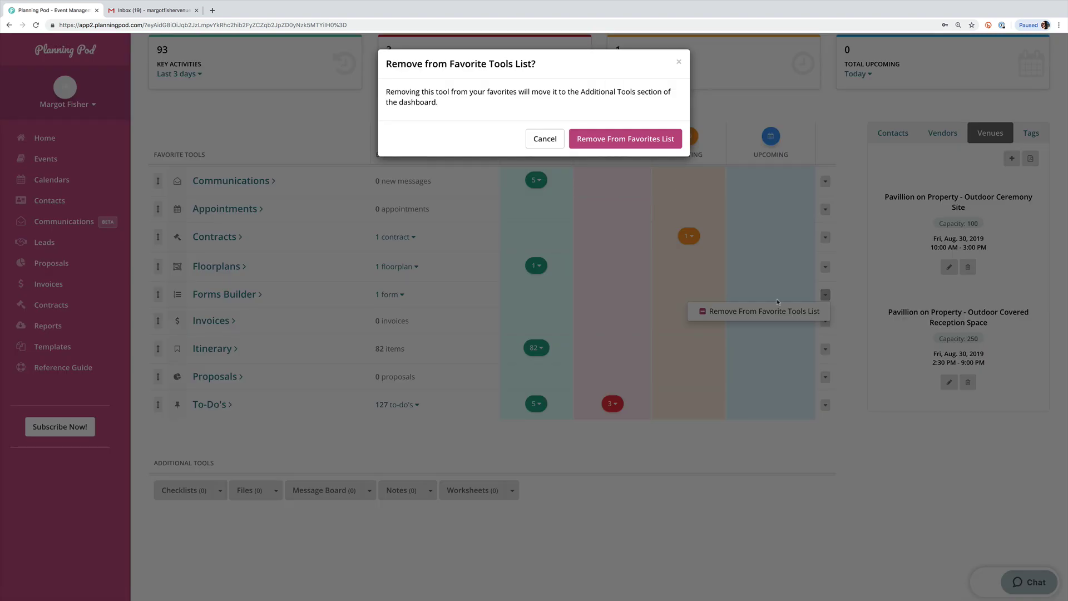
click(630, 139)
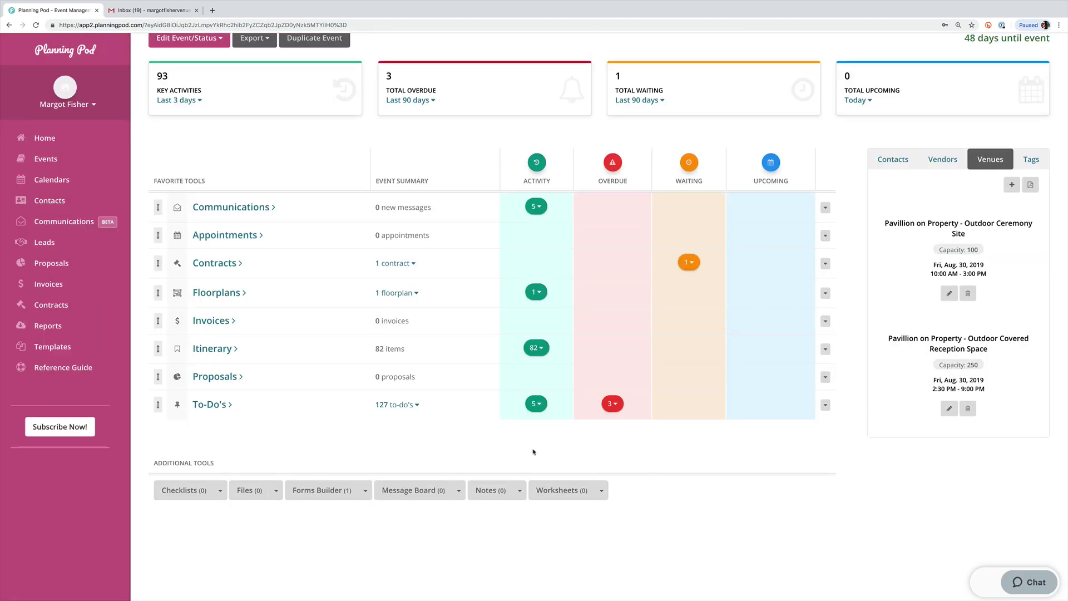
scroll(753, 504, up, 3)
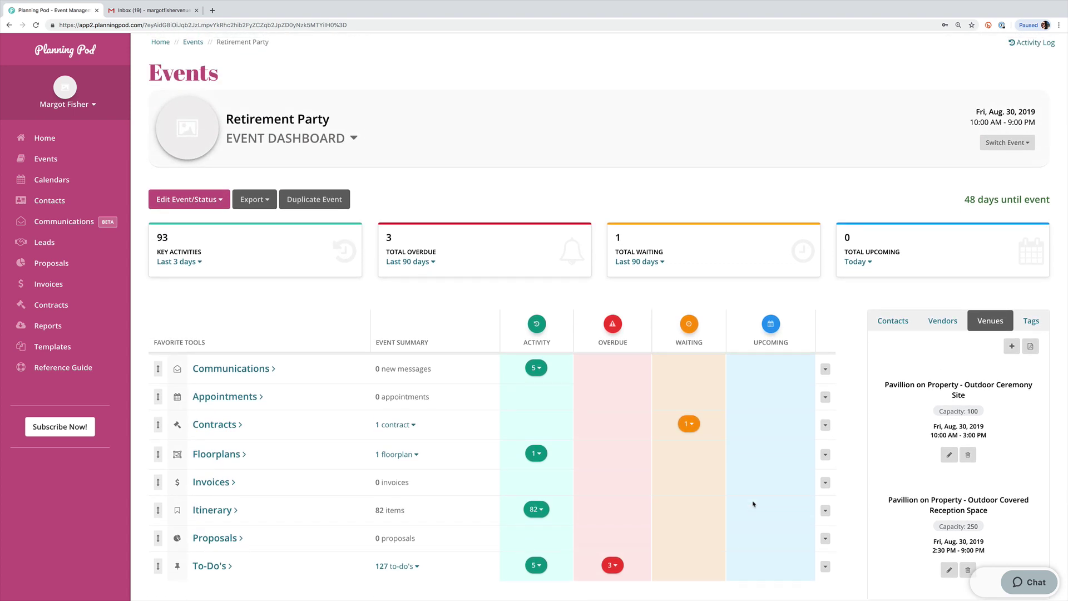
Show the 82 itinerary activity items on the Retirement Party dashboard.
scroll(753, 504, down, 2)
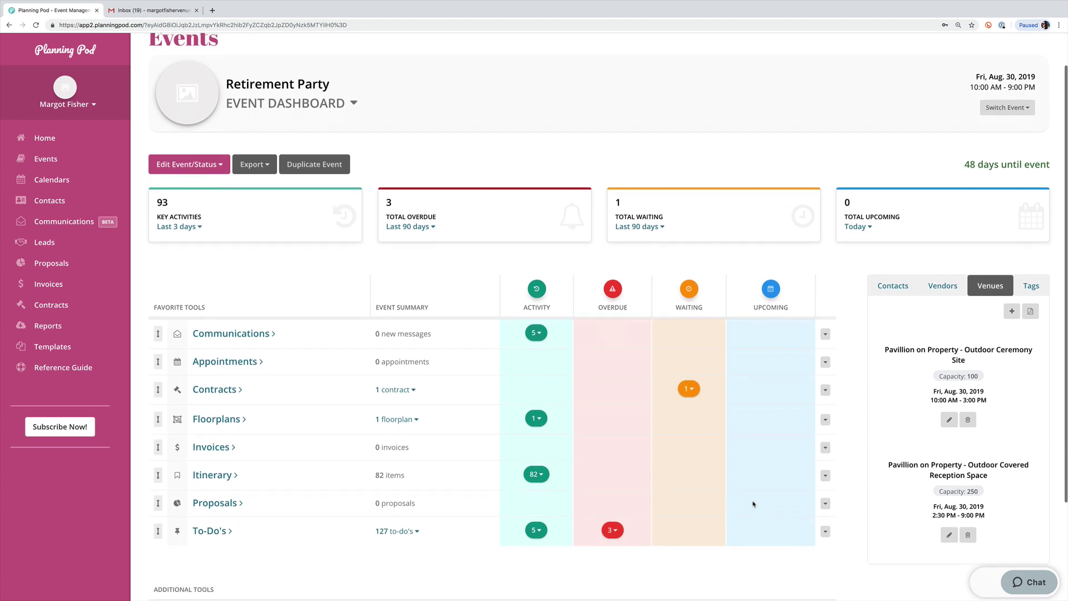
click(534, 419)
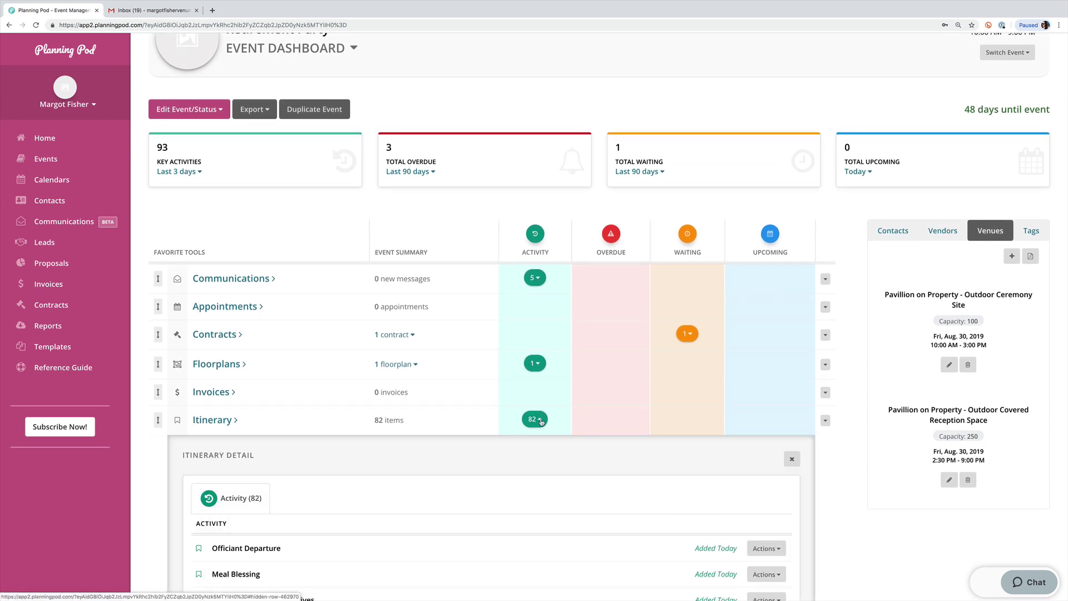
scroll(541, 419, down, 1)
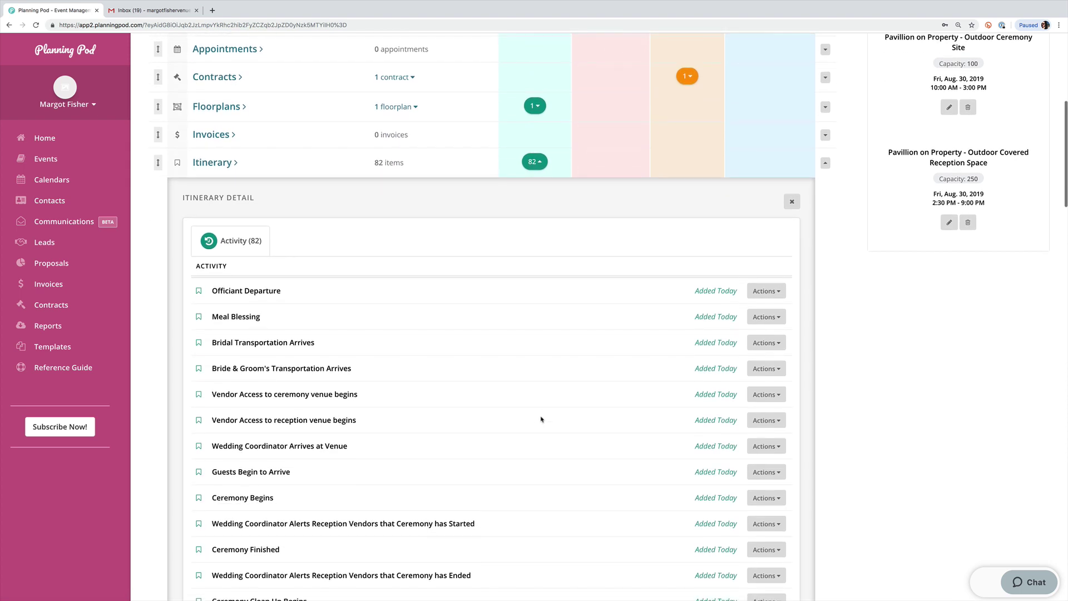
scroll(540, 419, up, 4)
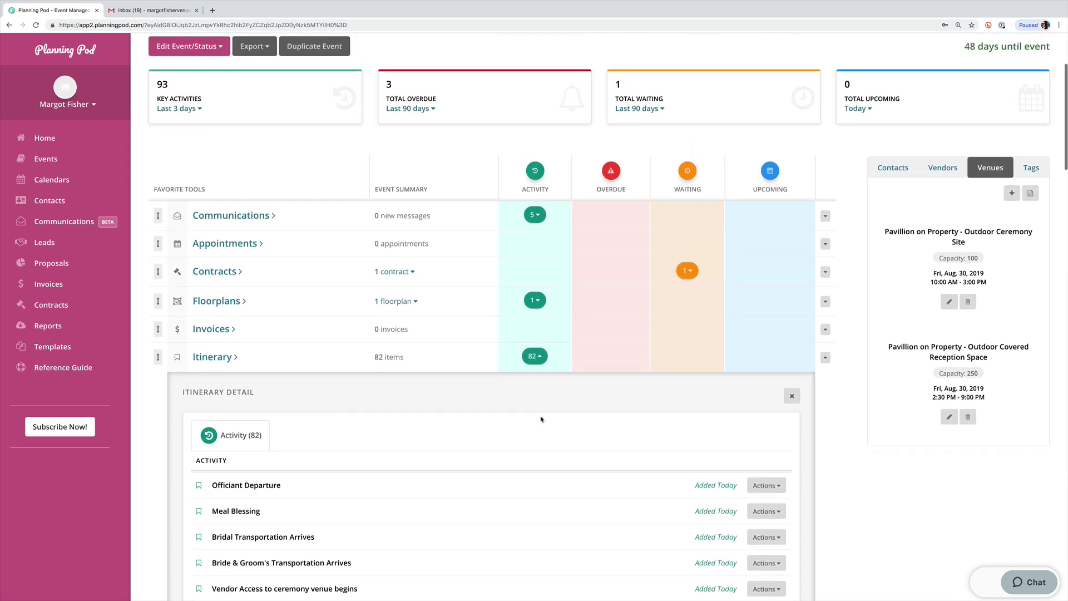
Show the contract details for the Wedding Contract waiting for signature.
click(689, 312)
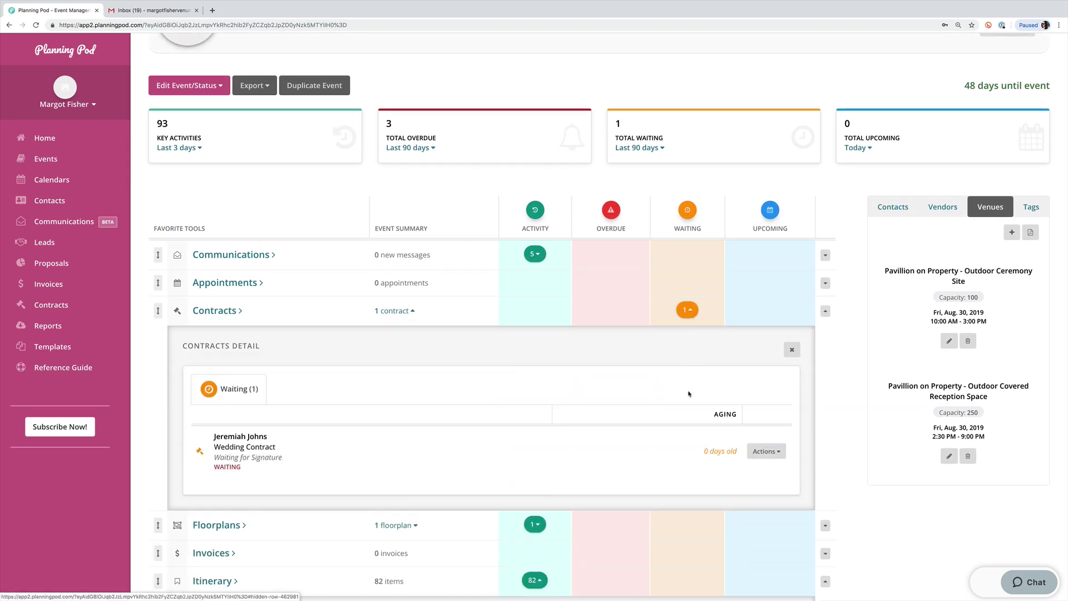
scroll(677, 463, up, 3)
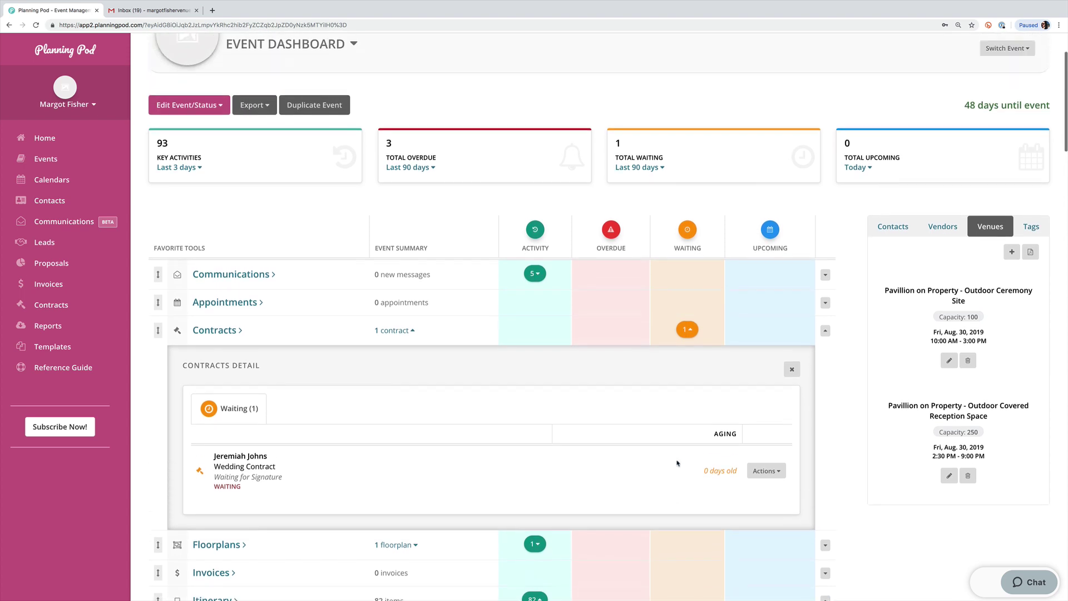
scroll(677, 463, up, 1)
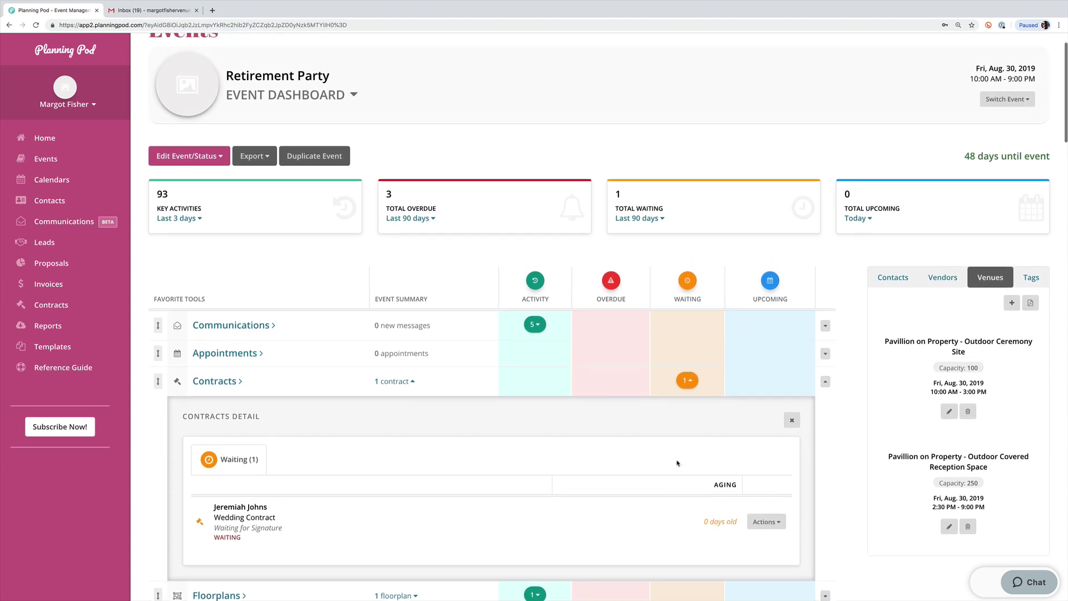
scroll(676, 463, down, 1)
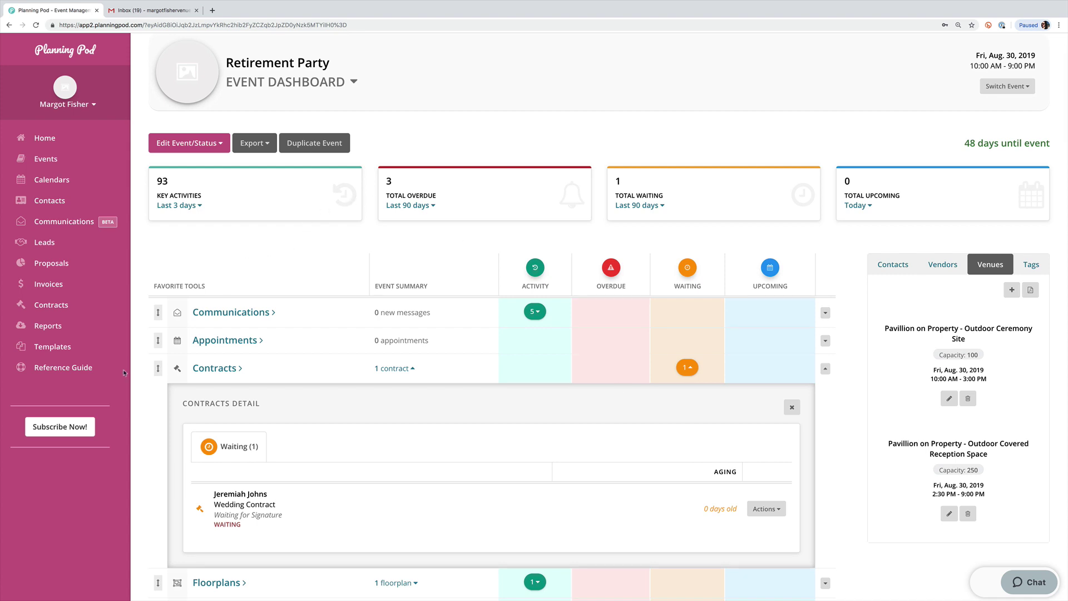
Open the Quick Reference Guide.
click(56, 373)
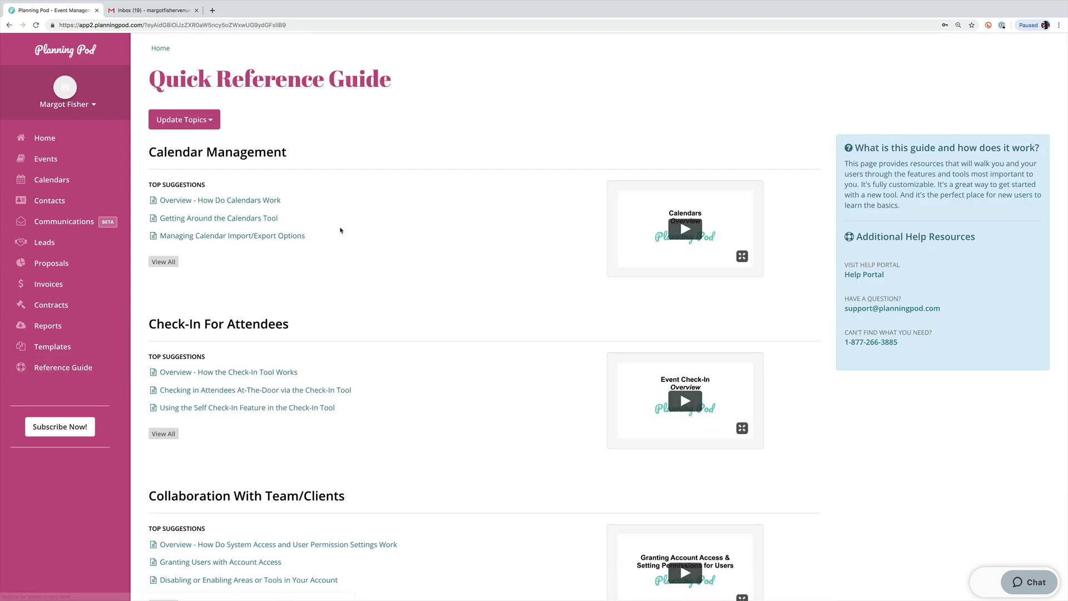
scroll(341, 230, down, 2)
scroll(322, 220, up, 2)
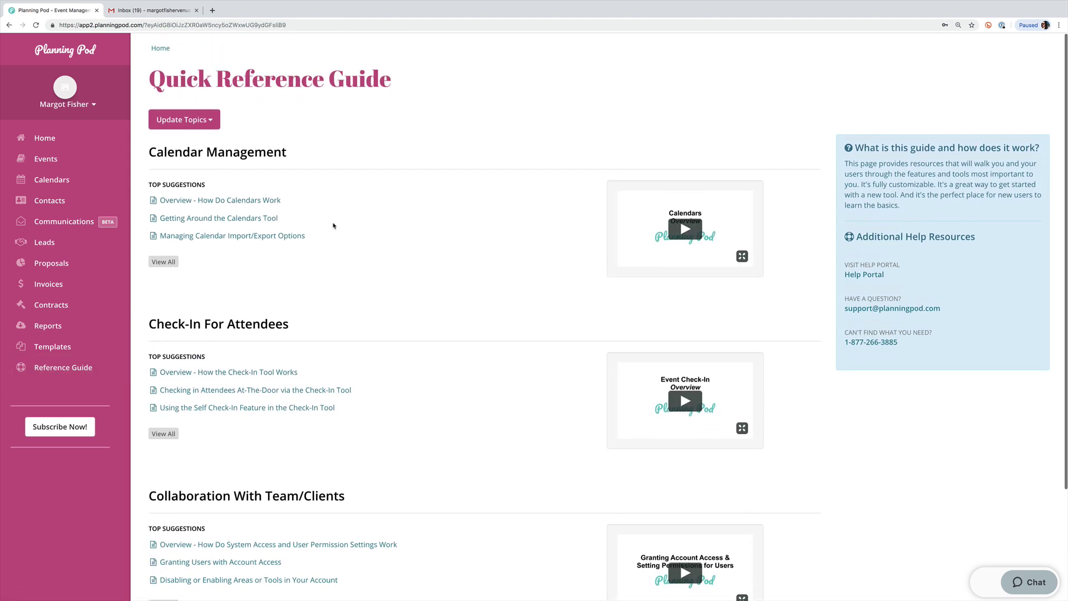
Replace the Check-In For Attendees topic with Floorplans and Event Webpages, then open support chat.
click(195, 119)
click(188, 186)
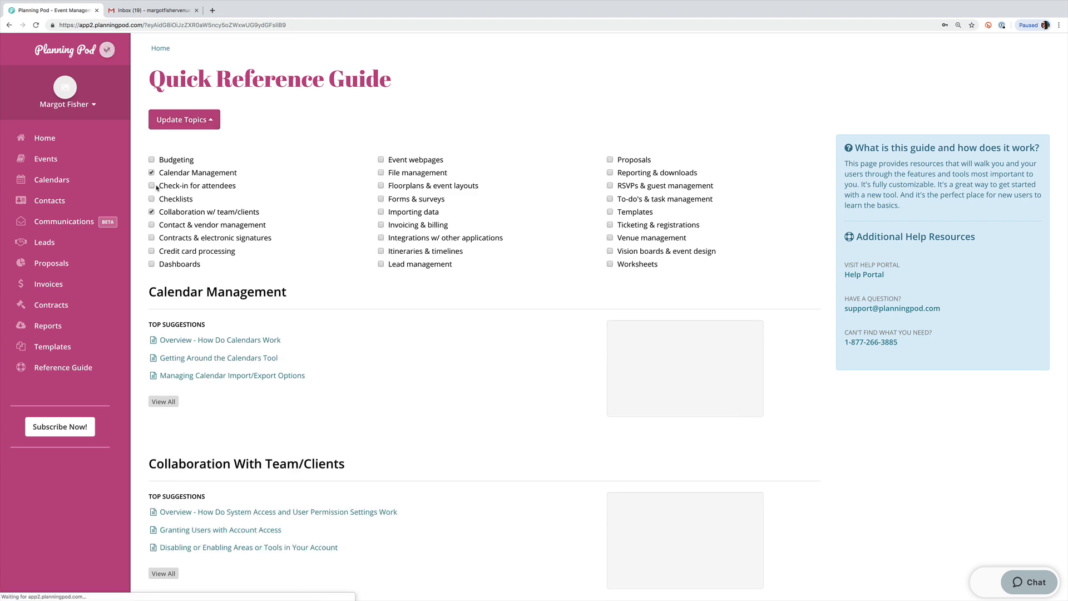
click(380, 186)
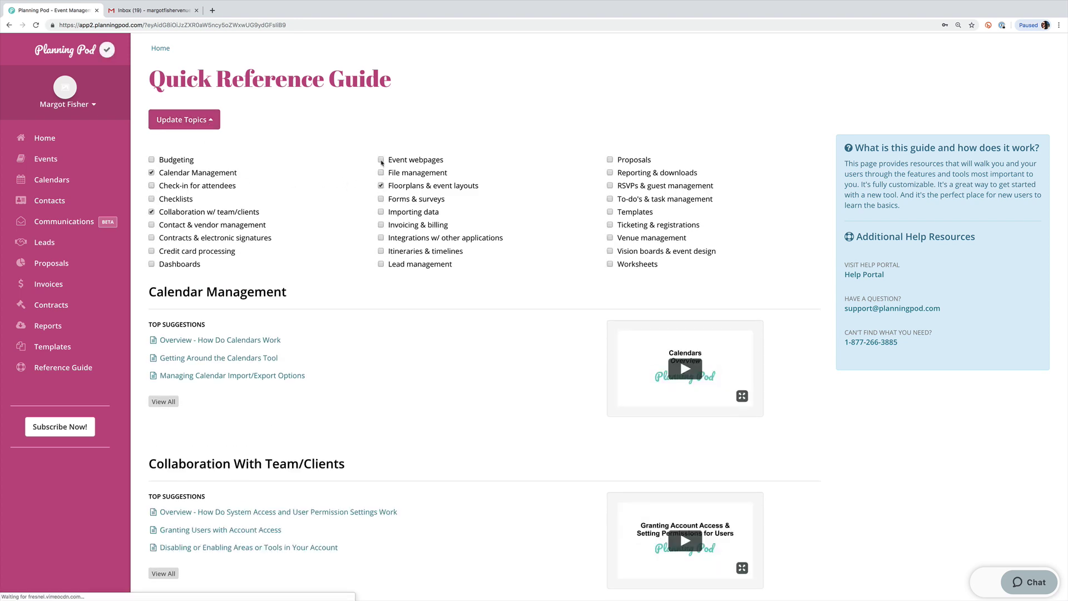
click(381, 160)
click(184, 119)
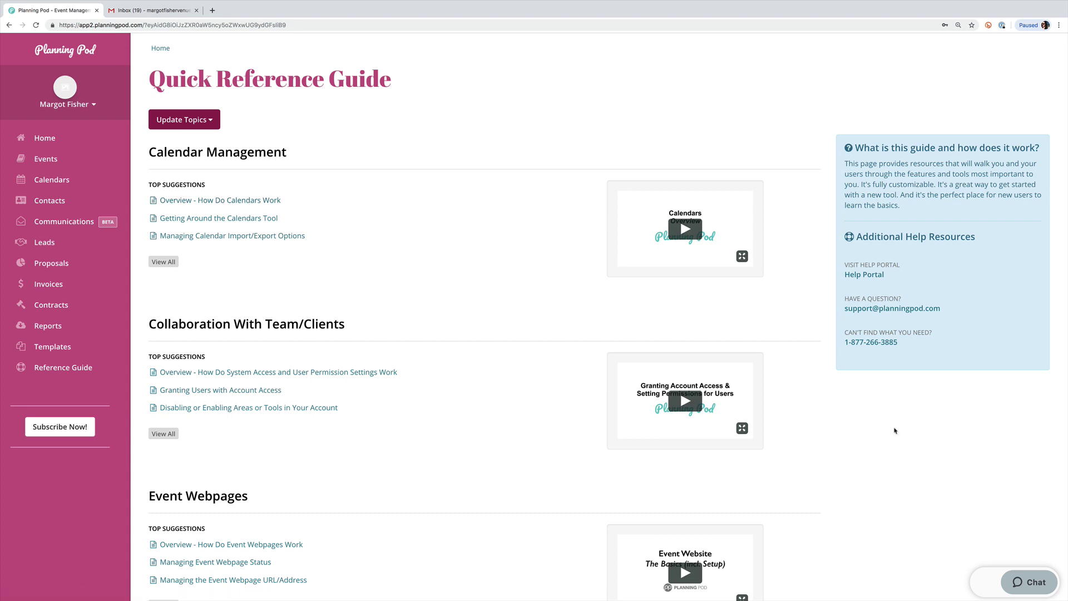
click(1031, 580)
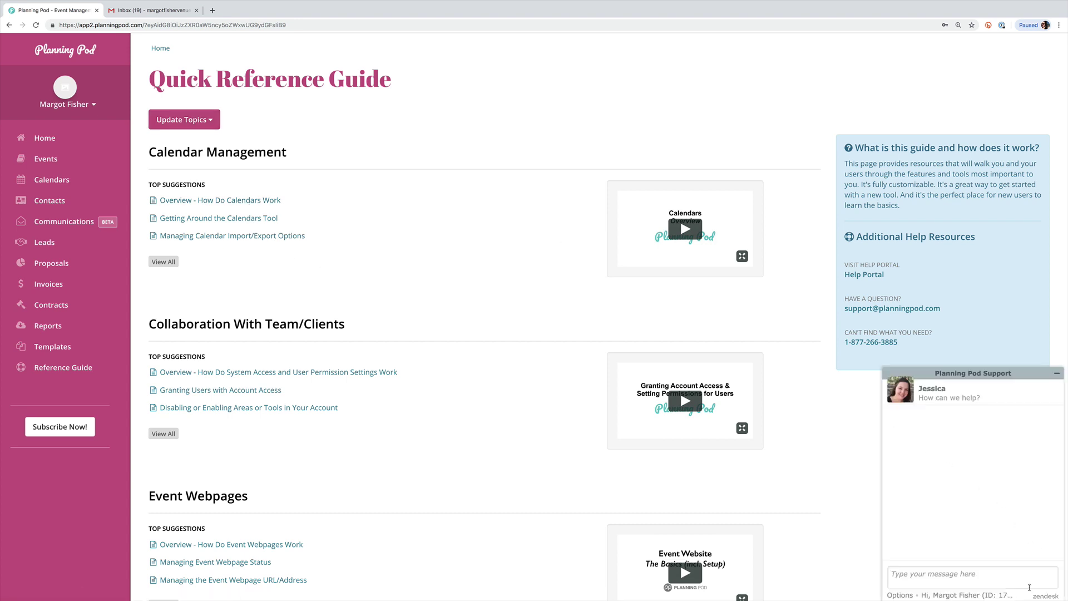